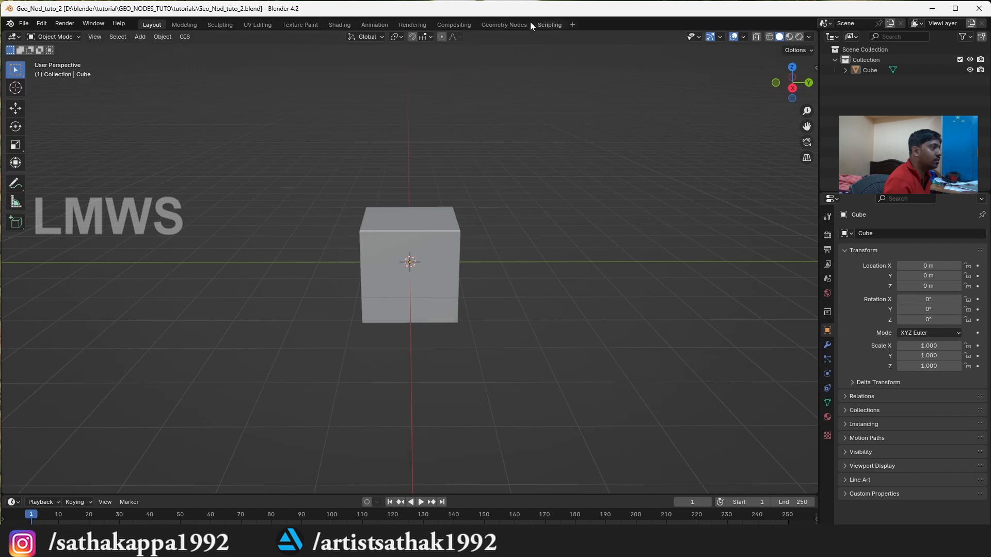
# Switch to the Geometry Nodes workspace and create a new geometry node tree for the cube.
pyautogui.click(808, 37)
pyautogui.scroll(3, 583, 107)
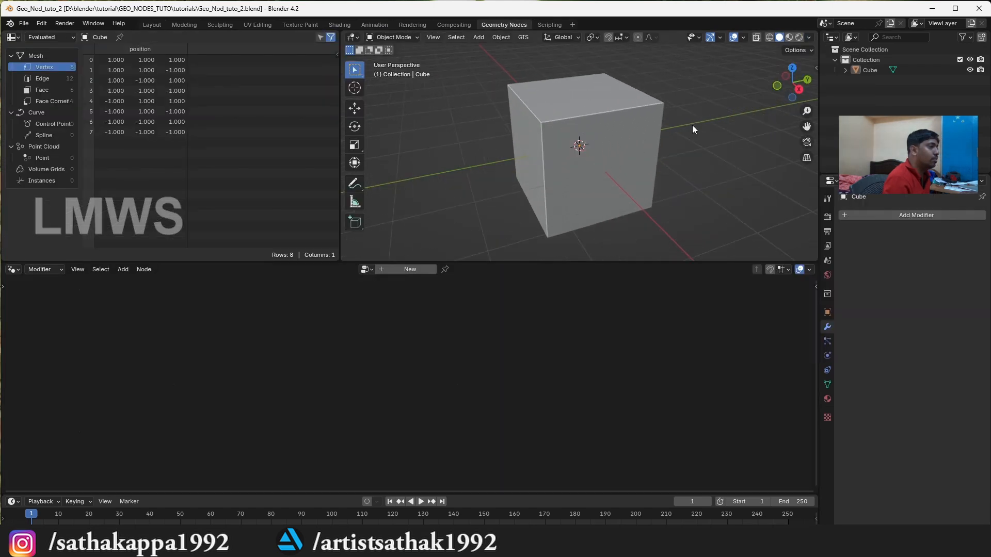
pyautogui.scroll(-2, 691, 124)
pyautogui.moveTo(778, 95); pyautogui.dragTo(806, 95)
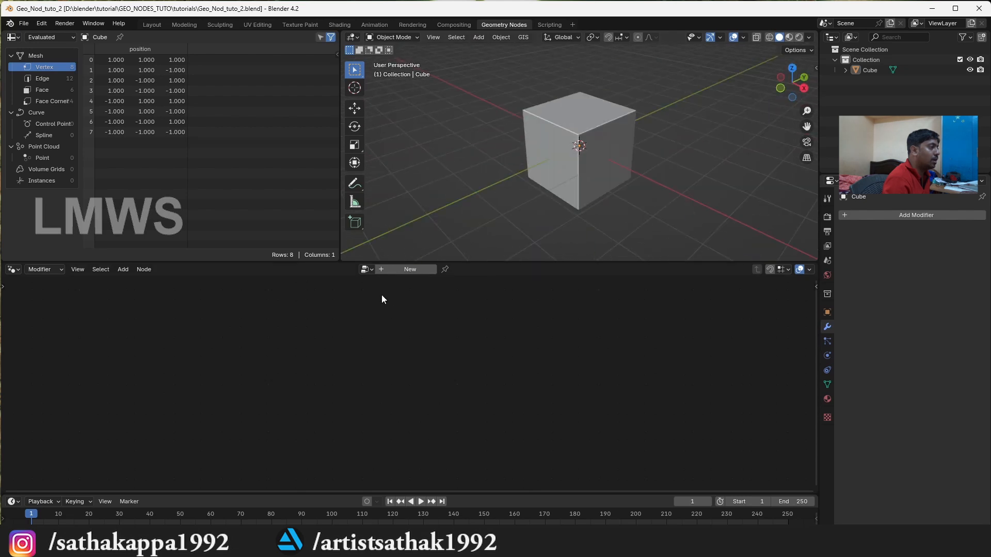
pyautogui.click(420, 269)
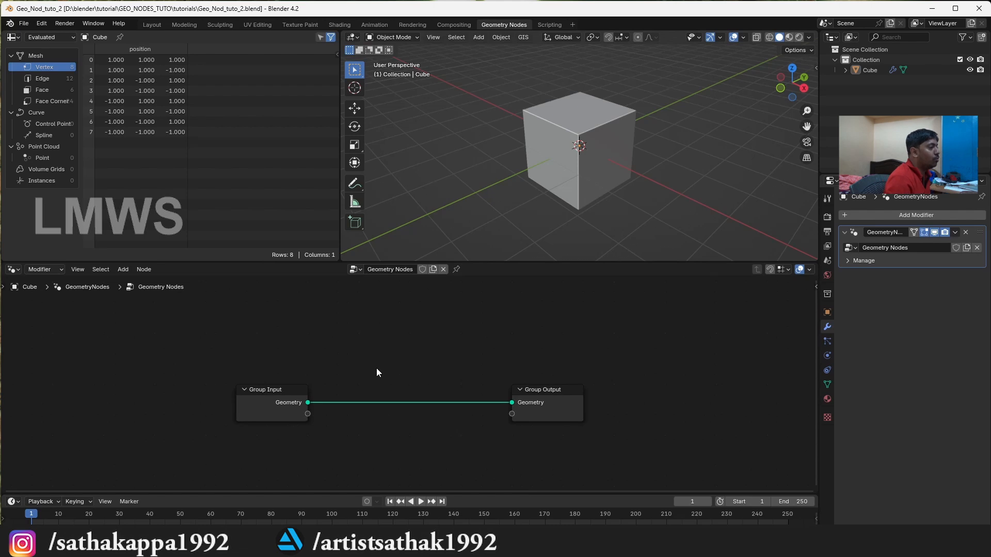
pyautogui.scroll(2, 639, 121)
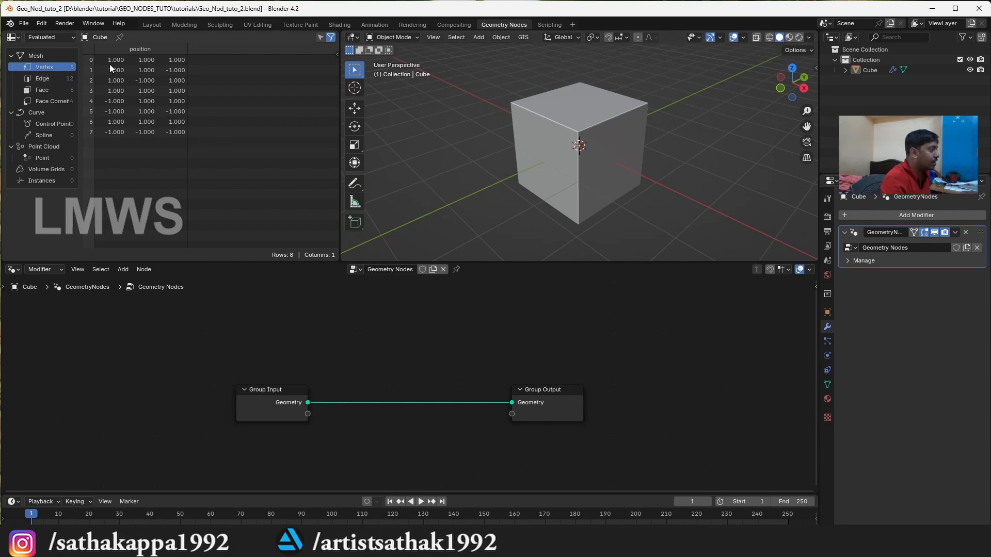
# Examine the cube's edge, face and vertex data in the spreadsheet.
pyautogui.click(57, 78)
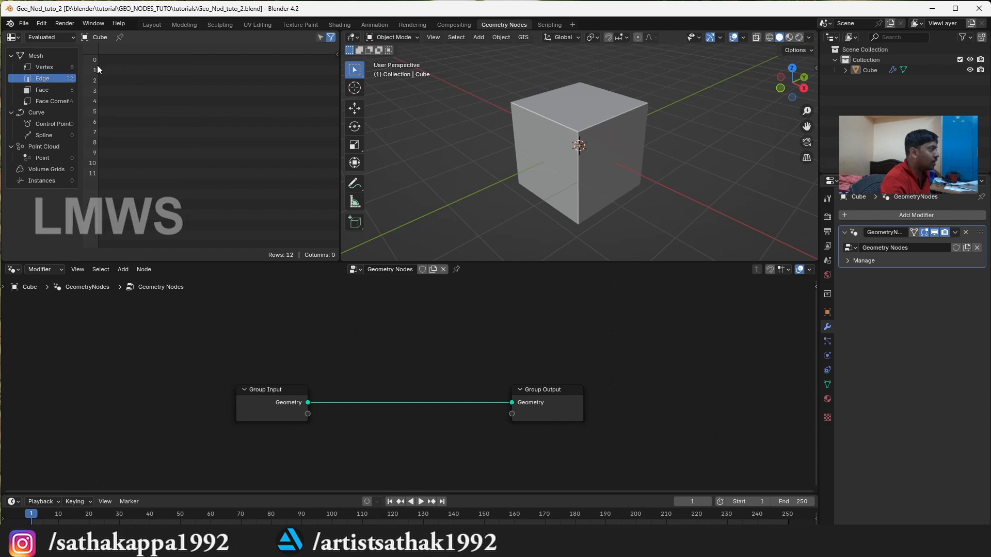
pyautogui.click(49, 90)
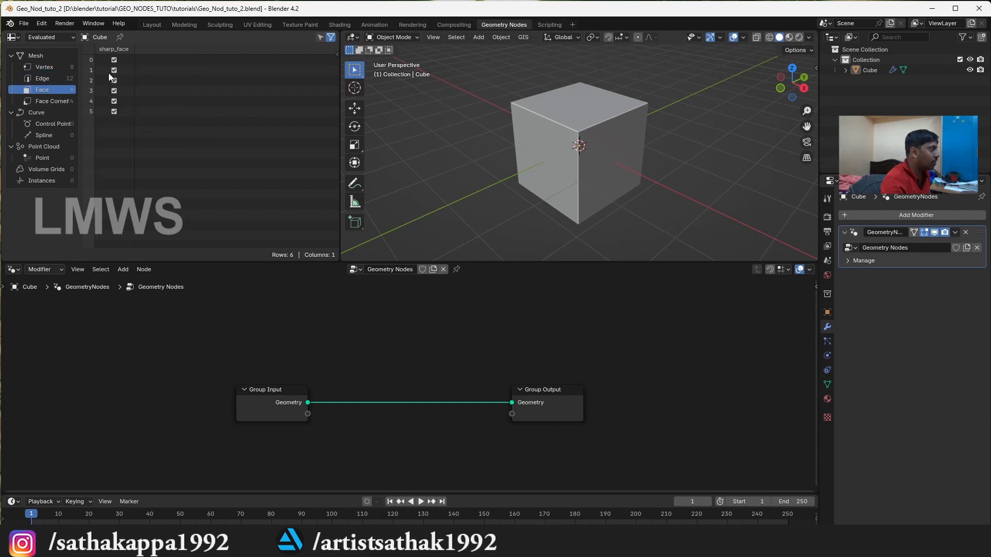
pyautogui.click(61, 68)
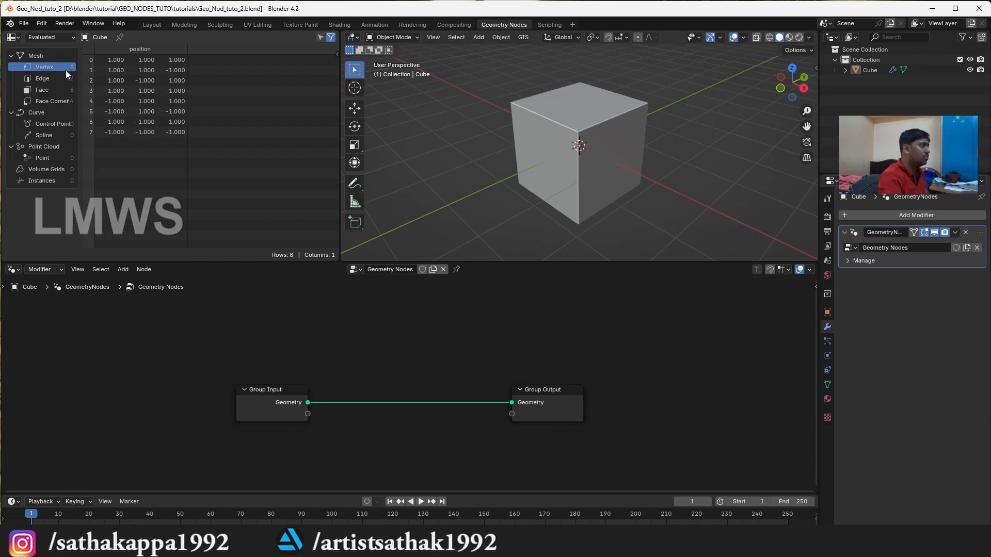
# In the Layout workspace, duplicate the cube and place the copy beside it at about X -6.54 m, Y 0.01 m.
pyautogui.click(153, 25)
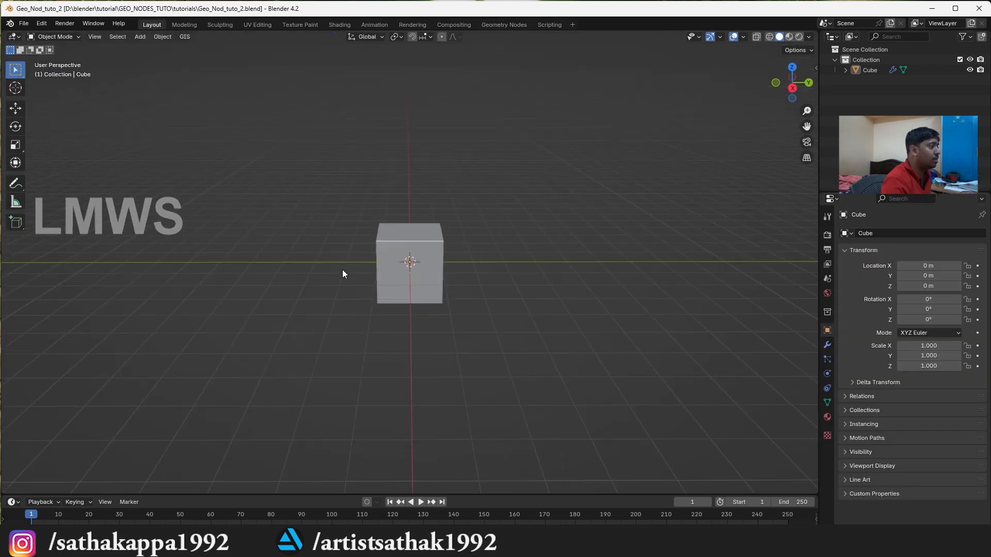
pyautogui.click(412, 268)
pyautogui.hotkey('shift', 'd')
pyautogui.press('x')
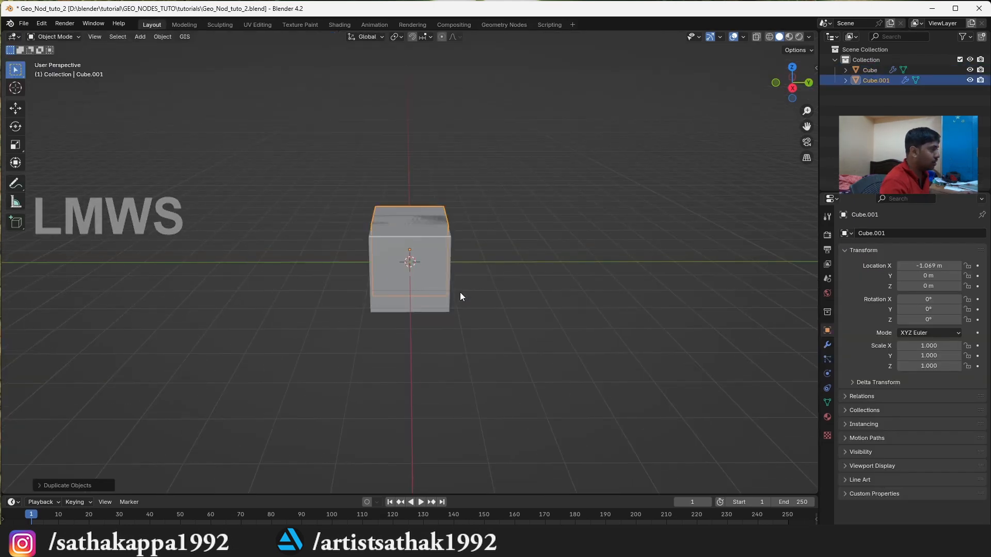
pyautogui.press('y')
pyautogui.click(376, 324)
pyautogui.press('KP_1')
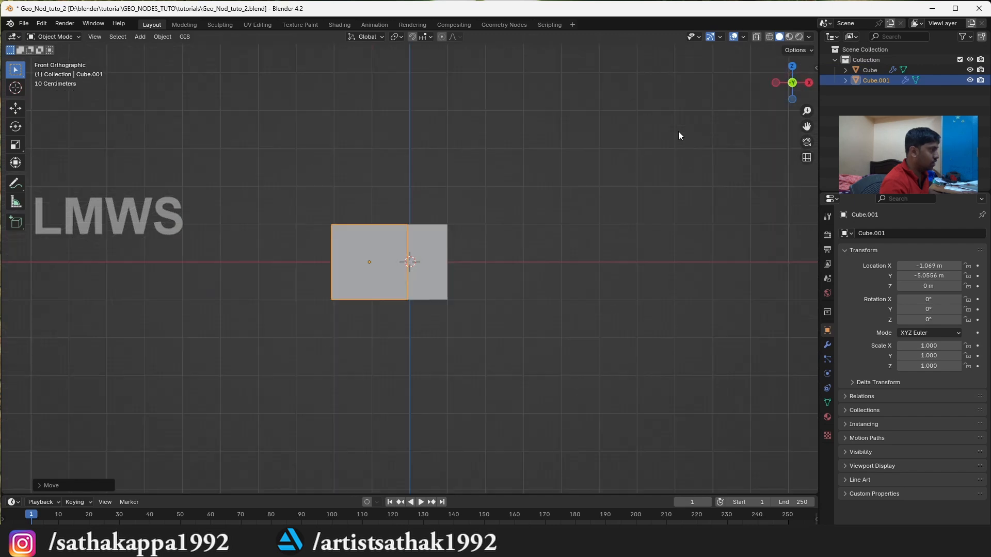
pyautogui.moveTo(433, 346); pyautogui.dragTo(416, 400, button='middle')
pyautogui.press('g')
pyautogui.hotkey('shift', 'z')
pyautogui.click(148, 140)
# Select the original cube at the world origin and rename it Geo_Noe.
pyautogui.click(439, 263)
pyautogui.press('KP_1')
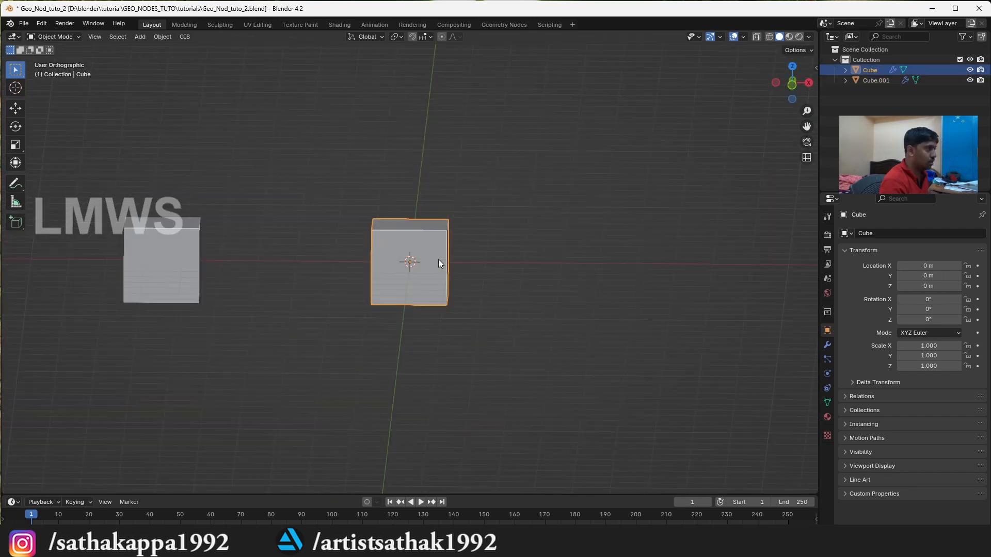
pyautogui.moveTo(803, 88); pyautogui.dragTo(769, 116)
pyautogui.press('KP_1')
pyautogui.moveTo(404, 205); pyautogui.dragTo(379, 242, button='middle')
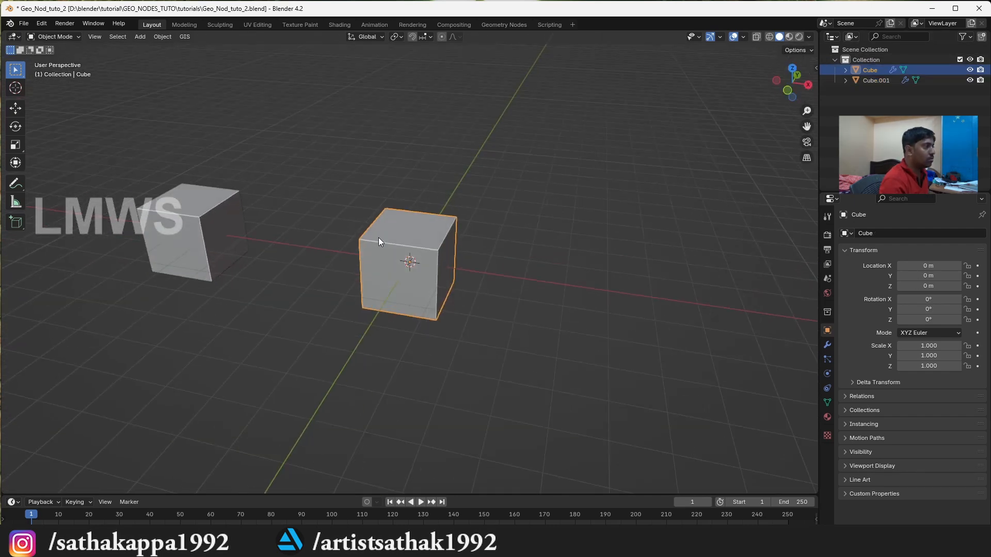
pyautogui.doubleClick(880, 70)
pyautogui.write('H')
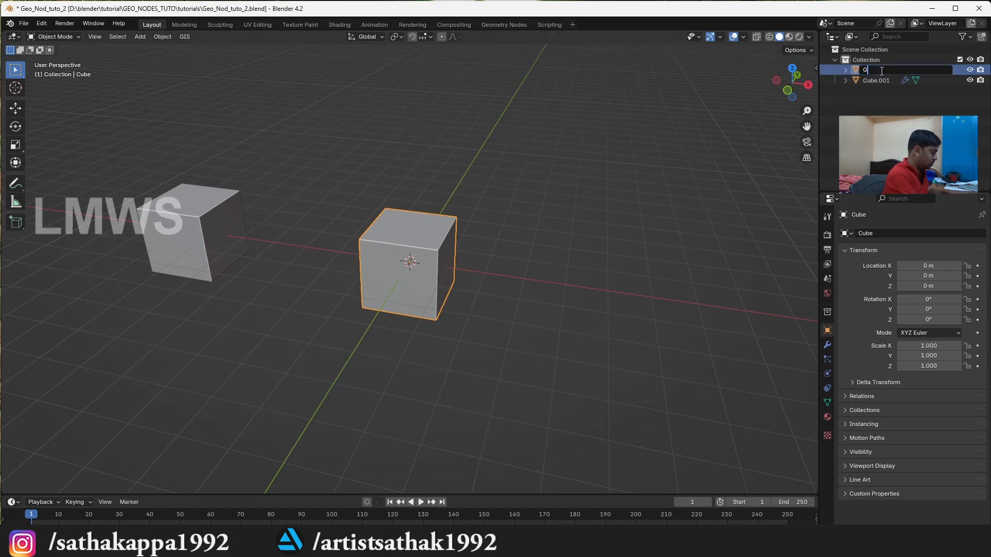
pyautogui.write('eo_Noe')
pyautogui.press('Return')
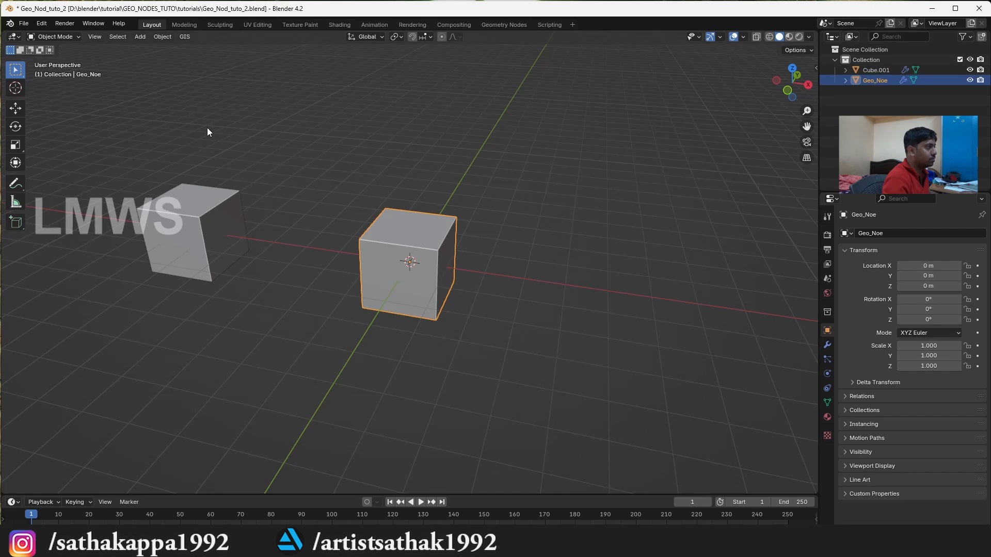
# Rename the duplicated cube Nral_Edit.
pyautogui.click(876, 69)
pyautogui.doubleClick(887, 69)
pyautogui.write('No')
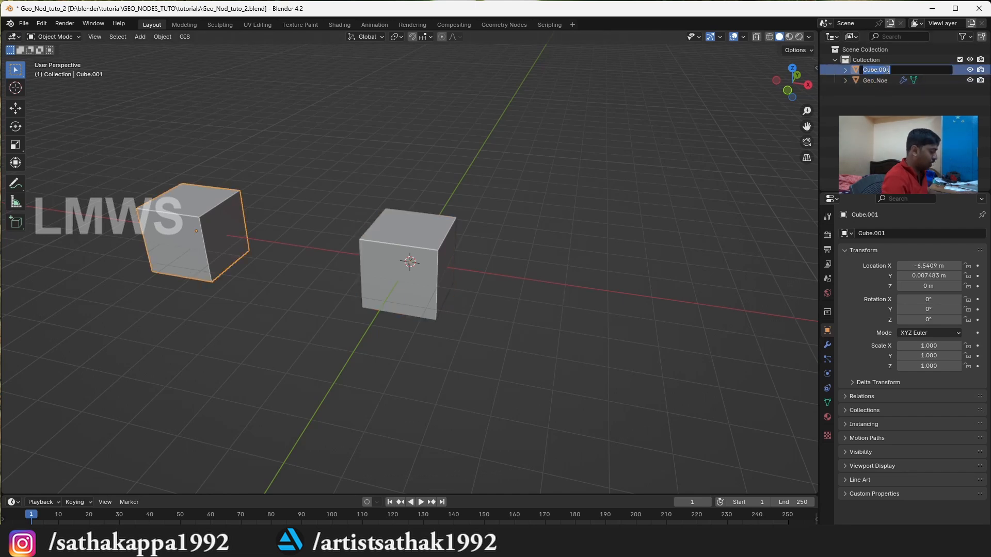
pyautogui.write('al_E')
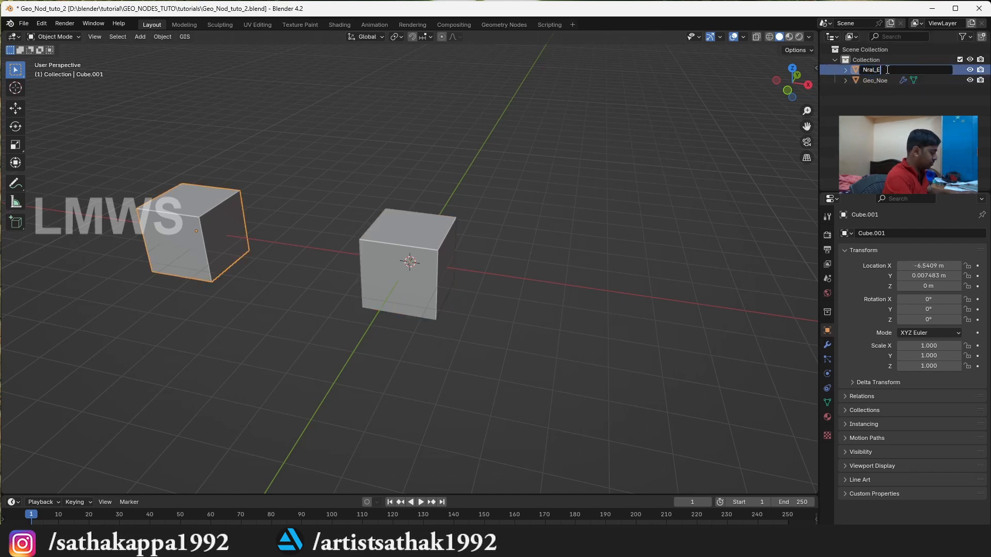
pyautogui.write('dit')
pyautogui.press('Return')
# Move the Geo_Noe cube along the X axis to about 3.47 m.
pyautogui.click(410, 293)
pyautogui.press('g')
pyautogui.press('x')
pyautogui.click(567, 280)
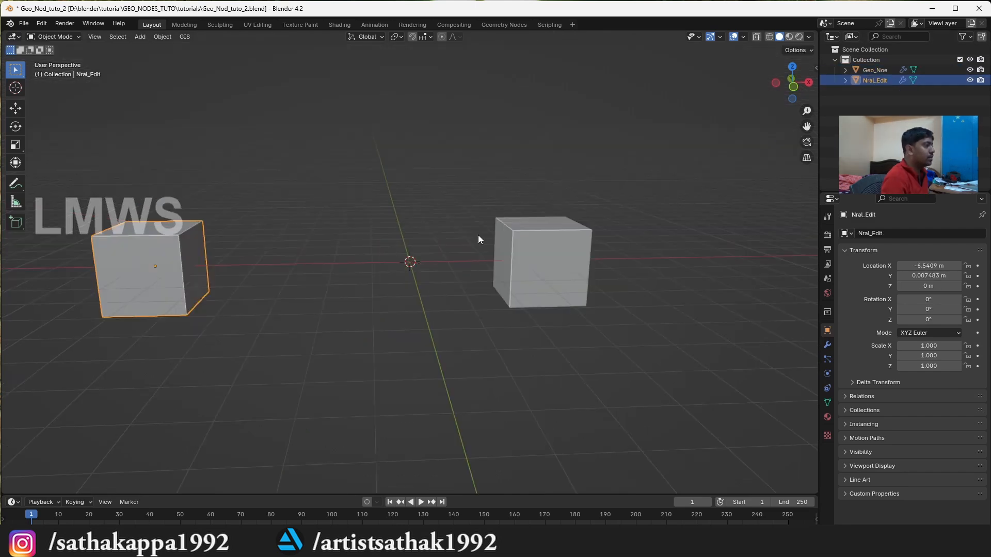
# In Edit Mode, move all of Nral_Edit's mesh about 2.3 m along X, away from its origin point.
pyautogui.click(541, 280)
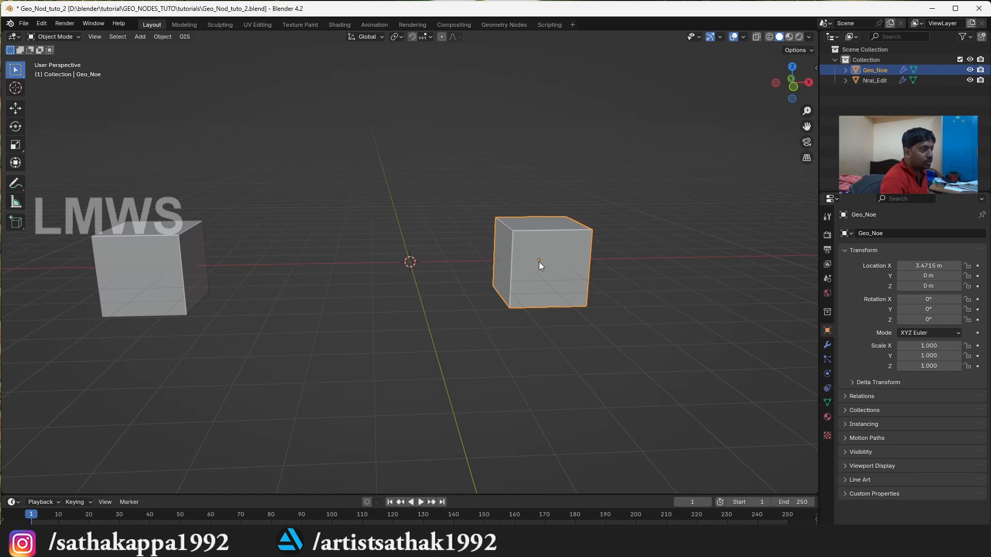
pyautogui.click(154, 267)
pyautogui.click(548, 256)
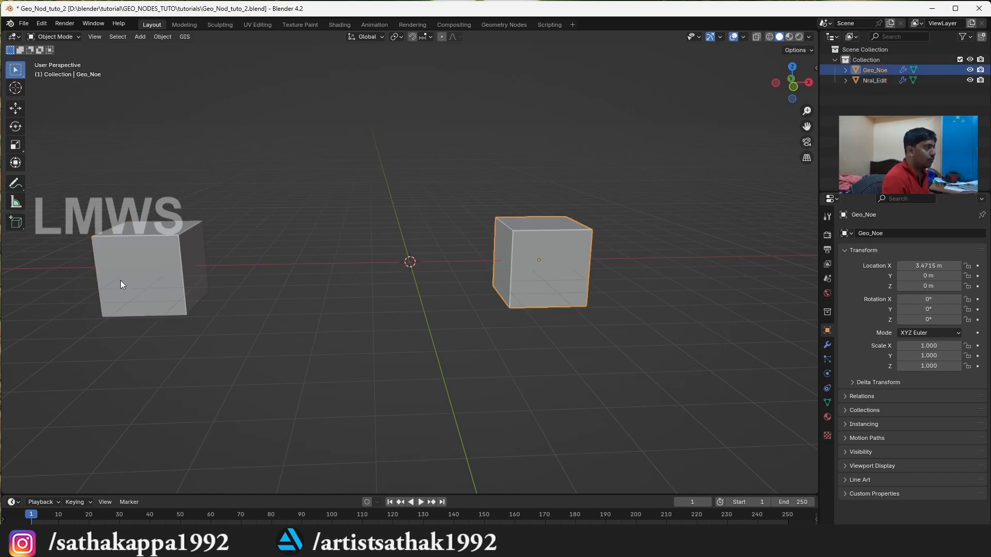
pyautogui.click(156, 271)
pyautogui.click(67, 40)
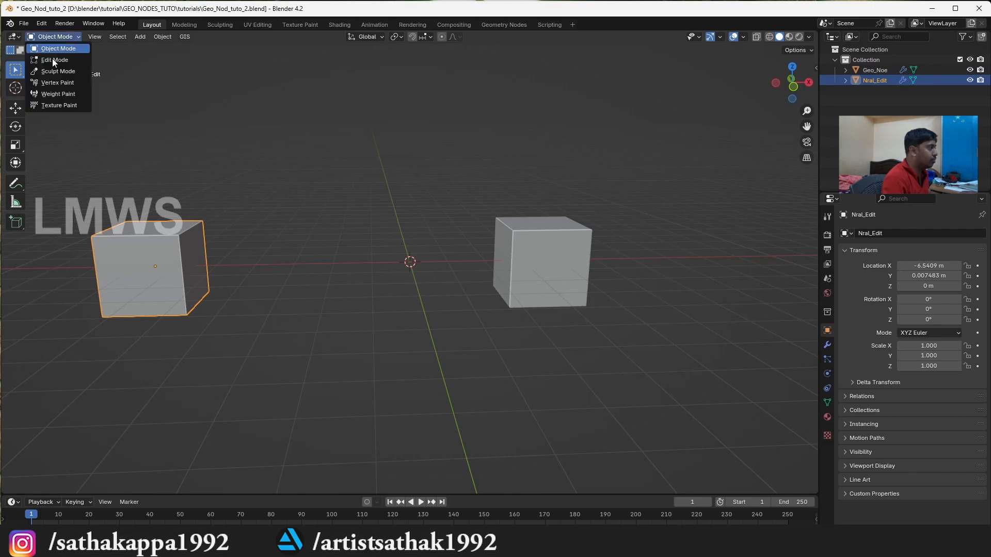
pyautogui.click(51, 60)
pyautogui.press('g')
pyautogui.press('x')
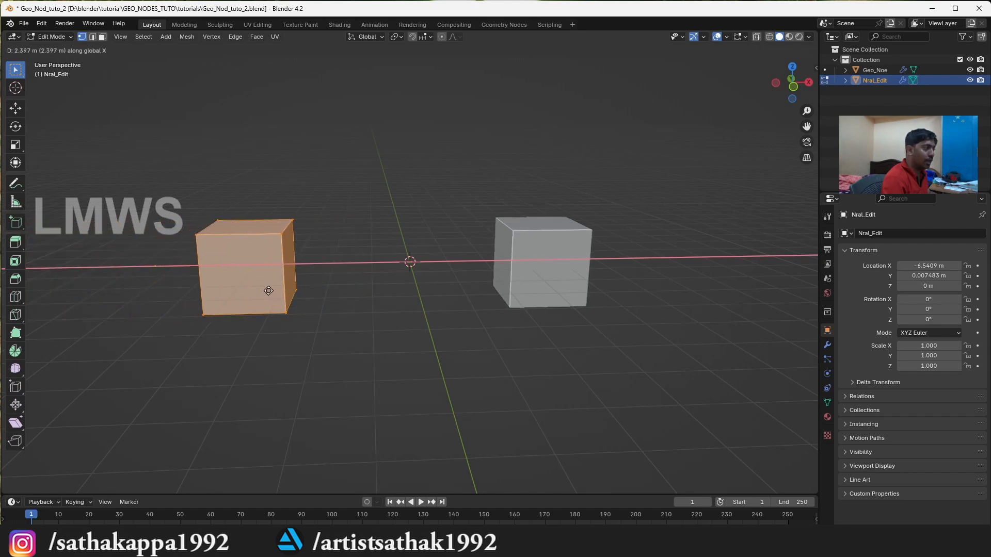
pyautogui.click(262, 293)
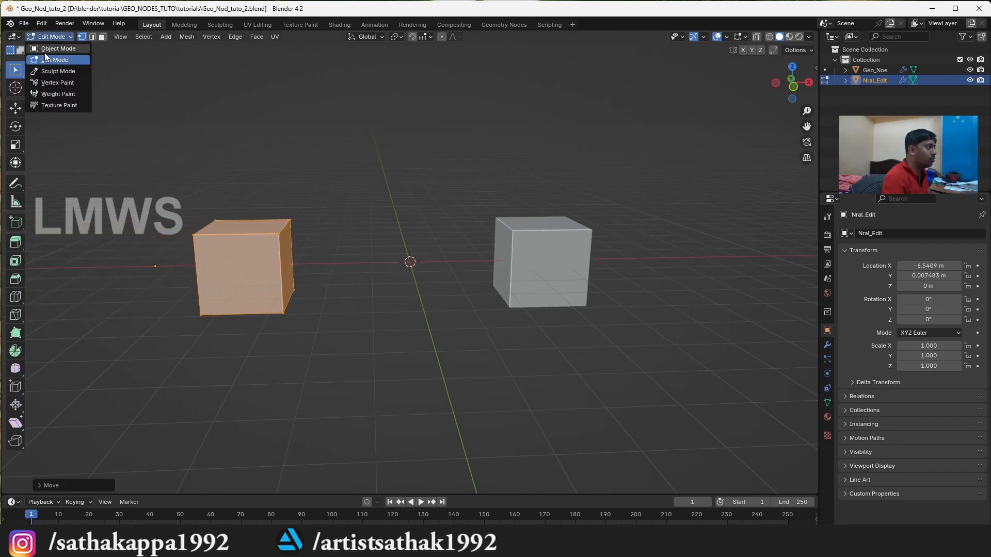
# Return to Object Mode and try rotating Nral_Edit around its offset origin.
pyautogui.click(226, 315)
pyautogui.click(64, 37)
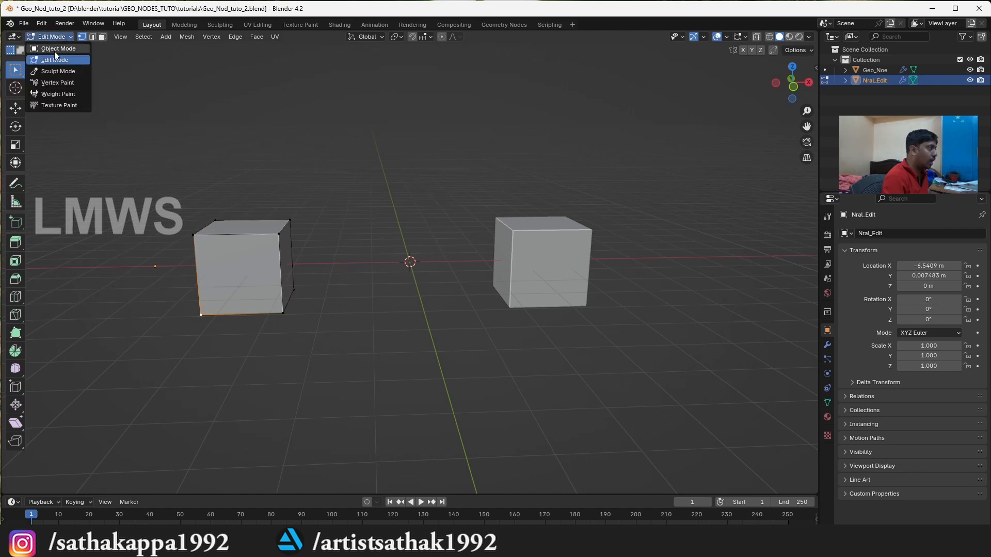
pyautogui.click(54, 51)
pyautogui.press('r')
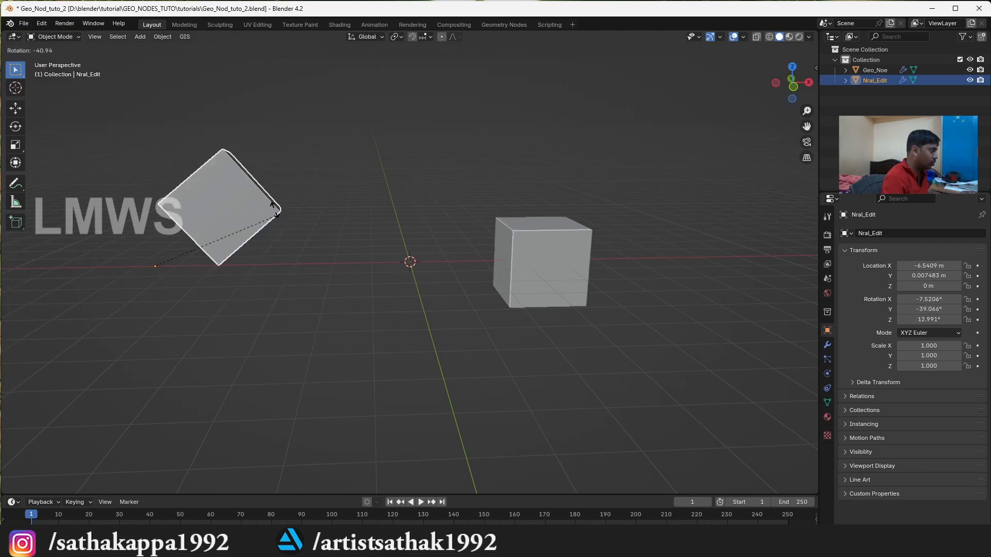
pyautogui.press('Escape')
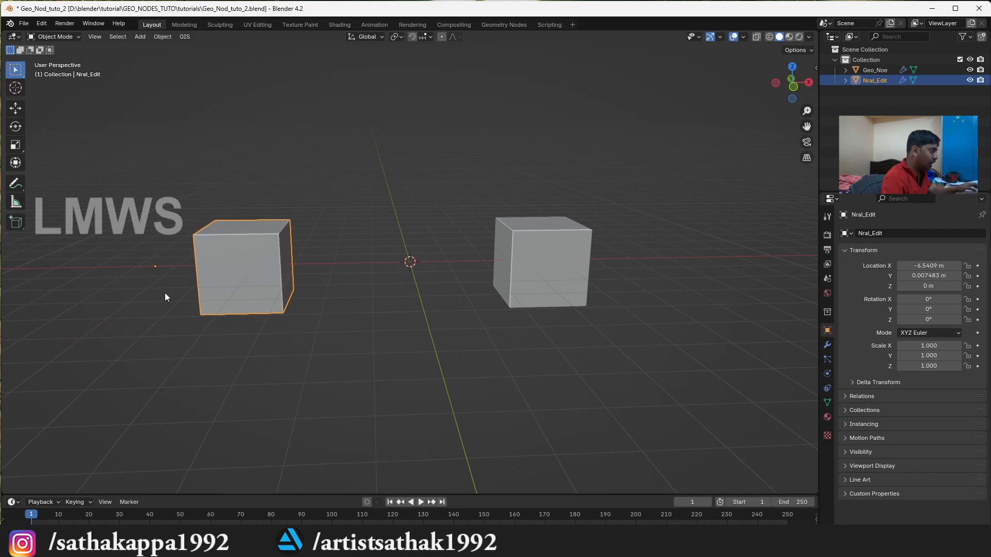
# Hide Nral_Edit in the viewport and move Geo_Noe along X to about 0.11 m.
pyautogui.click(542, 290)
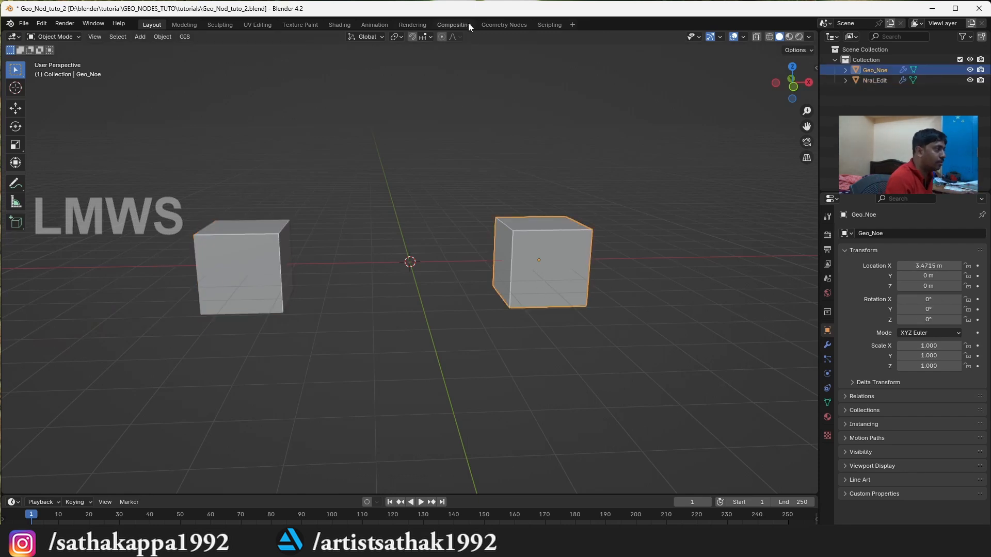
pyautogui.click(969, 80)
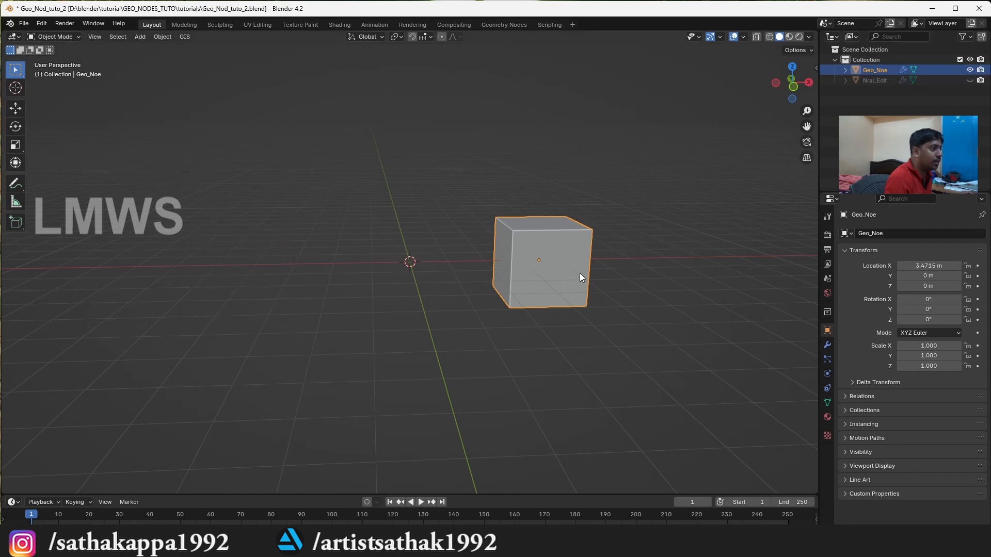
pyautogui.press('g')
pyautogui.press('x')
pyautogui.click(416, 275)
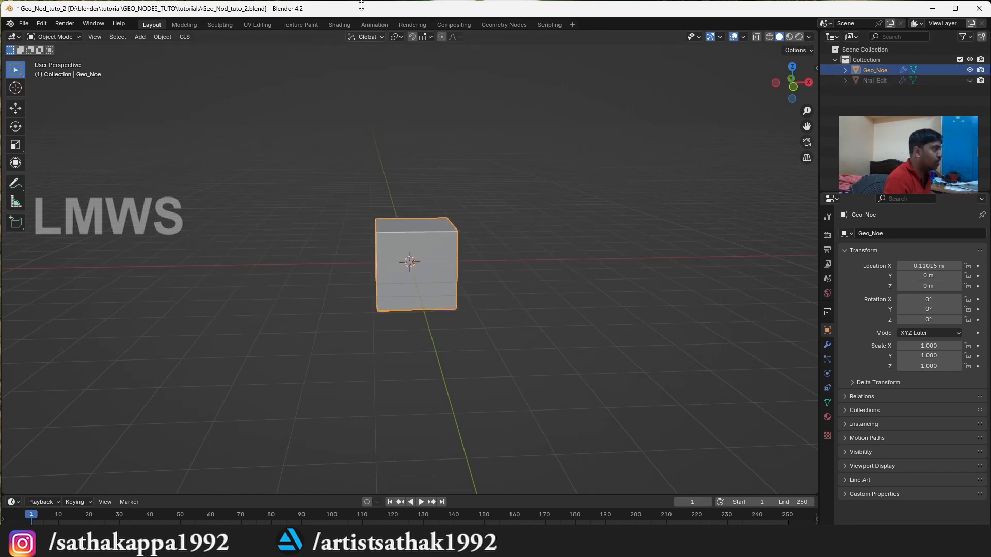
# In the Geometry Nodes workspace, spread the Group Input and Group Output nodes apart and disconnect the geometry link between them.
pyautogui.click(508, 24)
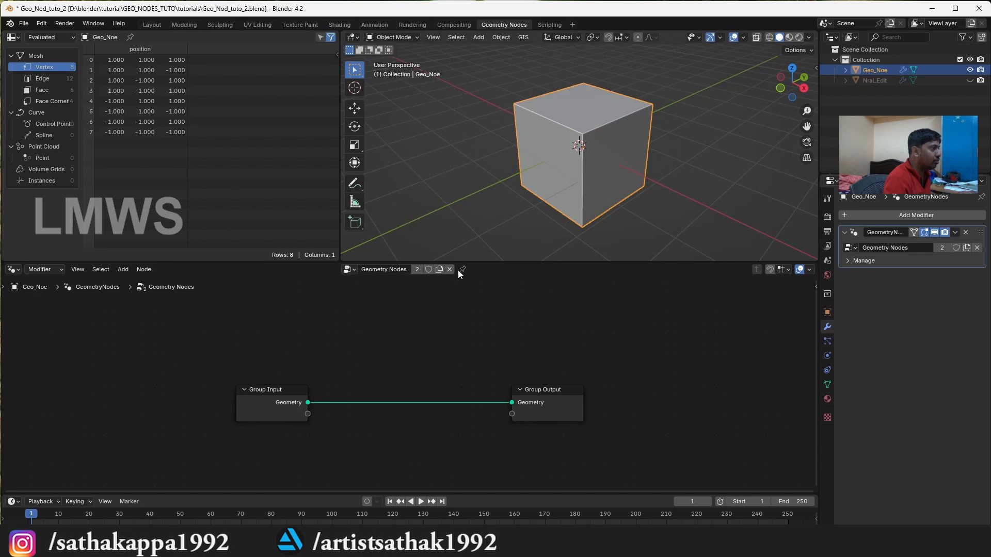
pyautogui.moveTo(269, 402); pyautogui.dragTo(148, 395)
pyautogui.moveTo(547, 392); pyautogui.dragTo(645, 390)
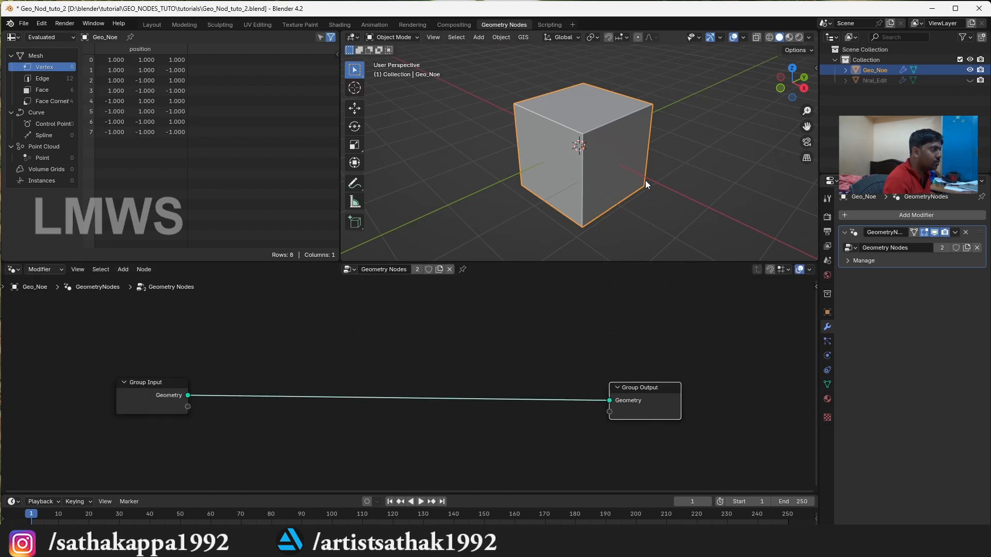
pyautogui.moveTo(142, 395); pyautogui.dragTo(118, 397)
pyautogui.moveTo(661, 390); pyautogui.dragTo(687, 388)
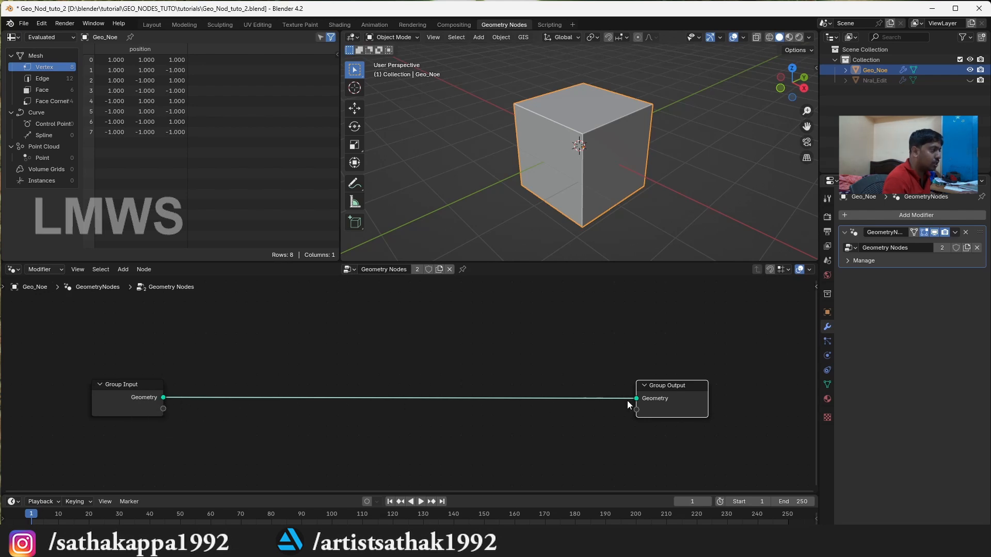
pyautogui.moveTo(136, 409); pyautogui.dragTo(121, 405)
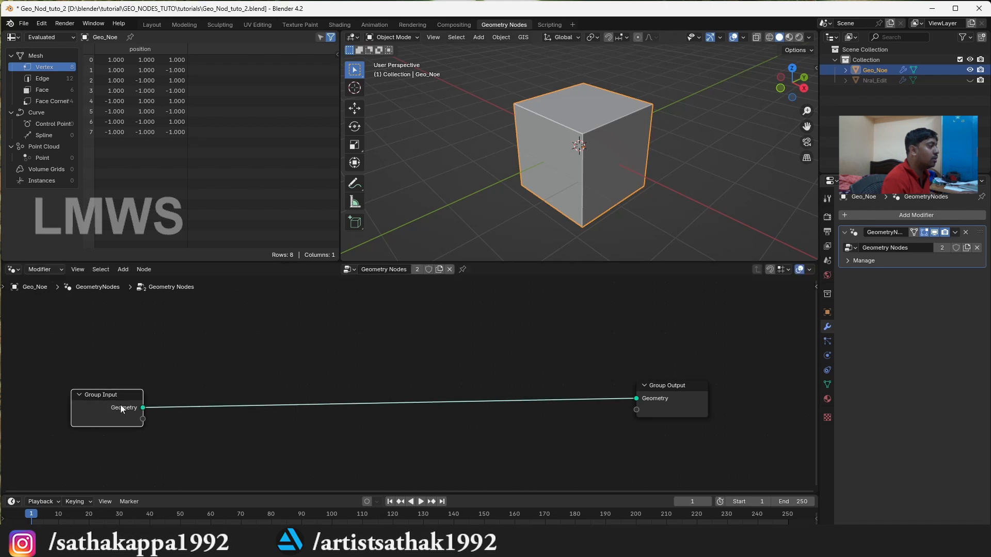
pyautogui.moveTo(629, 401); pyautogui.dragTo(293, 419)
# Add a Cube mesh primitive node between the Group Input and Group Output nodes.
pyautogui.hotkey('shift', 'a')
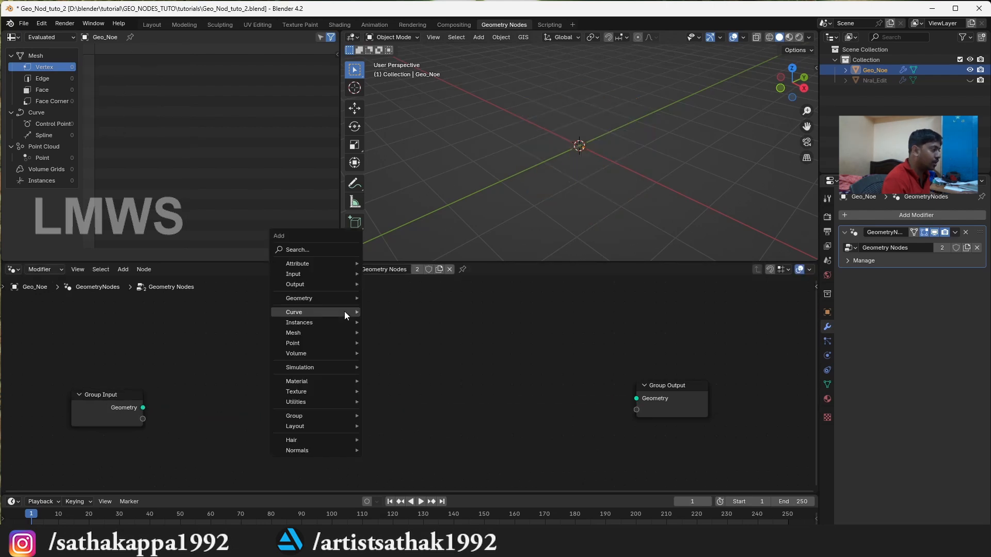
pyautogui.click(320, 249)
pyautogui.write('cube')
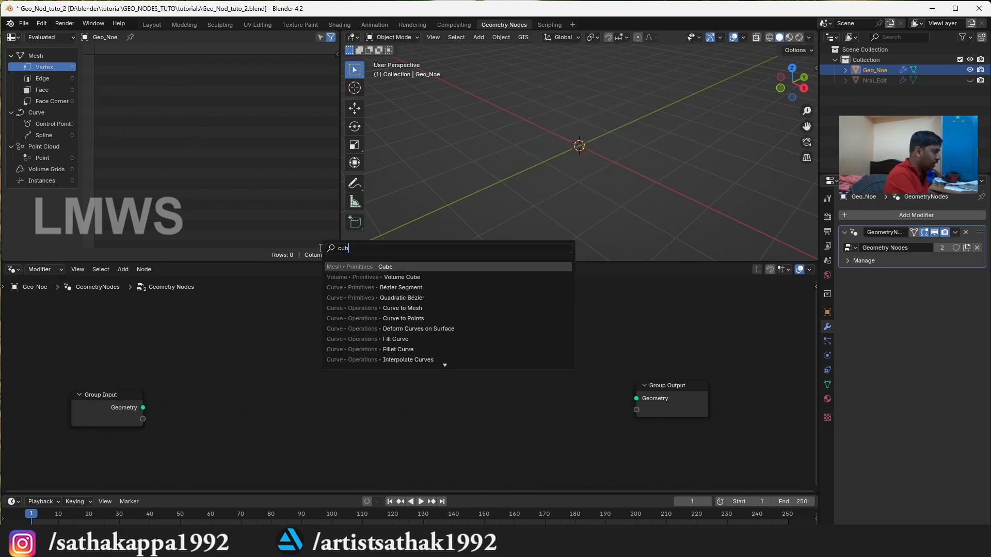
pyautogui.press('Return')
pyautogui.click(268, 325)
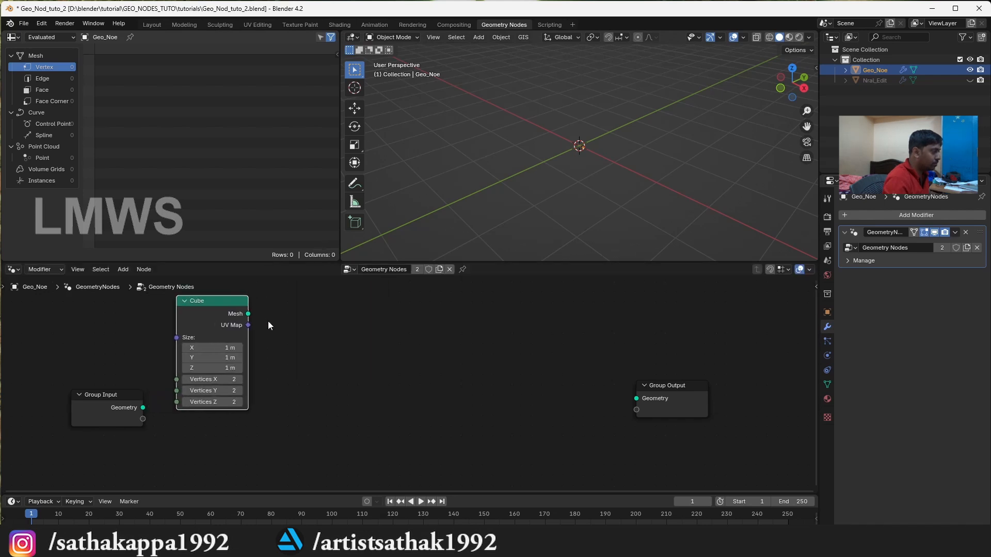
# Link the Cube node's mesh to the Group Output geometry and move the Cube node closer to Group Input.
pyautogui.moveTo(248, 314); pyautogui.dragTo(637, 399)
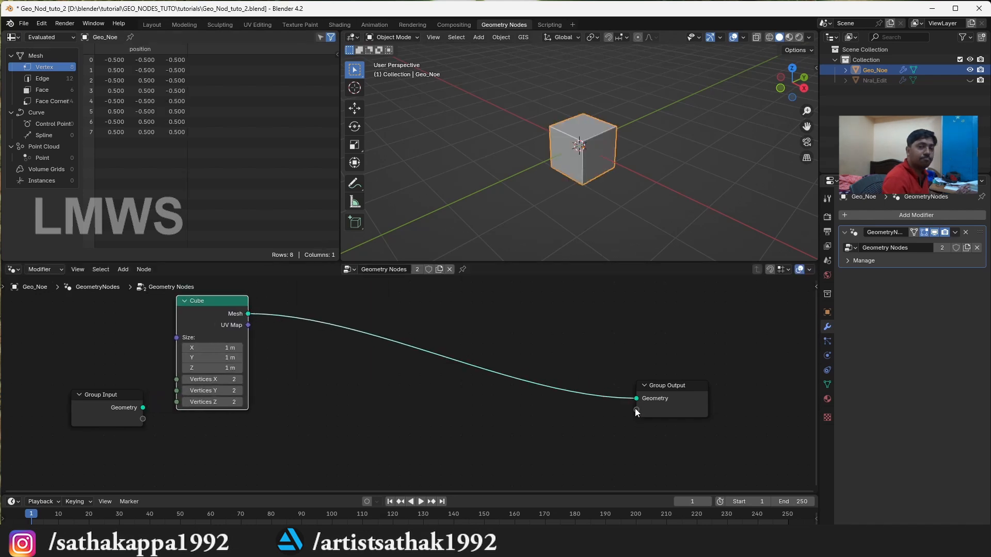
pyautogui.scroll(5, 584, 130)
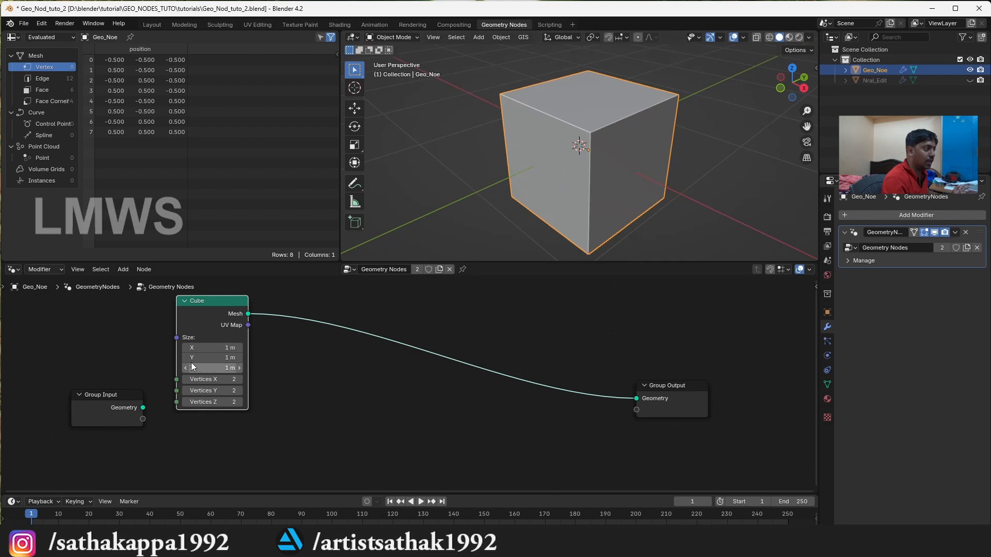
pyautogui.moveTo(219, 308); pyautogui.dragTo(198, 323)
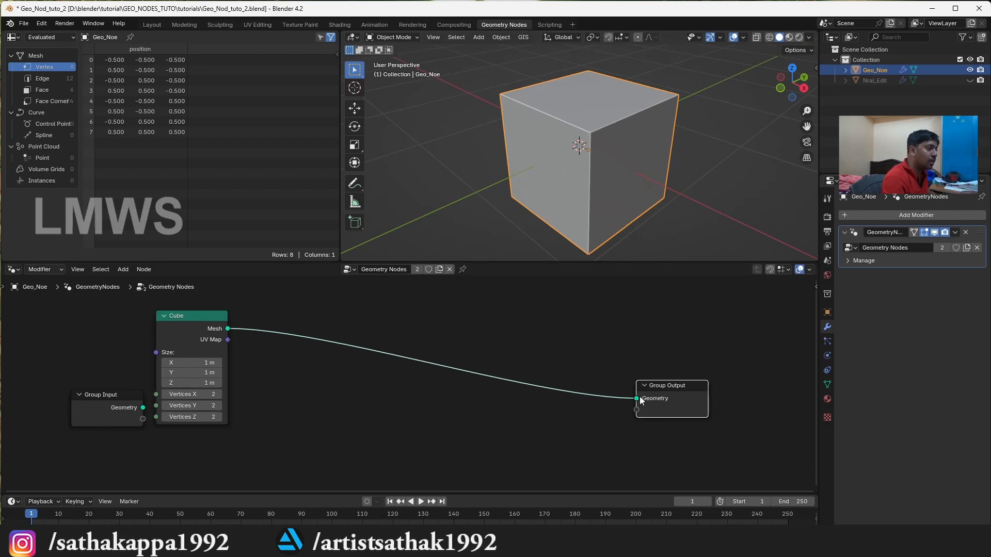
# Feed the Group Output from a new UV Sphere node instead of the Cube, with 25 segments and 24 rings.
pyautogui.moveTo(640, 400); pyautogui.dragTo(417, 314)
pyautogui.hotkey('shift', 'a')
pyautogui.press('Escape')
pyautogui.hotkey('shift', 'a')
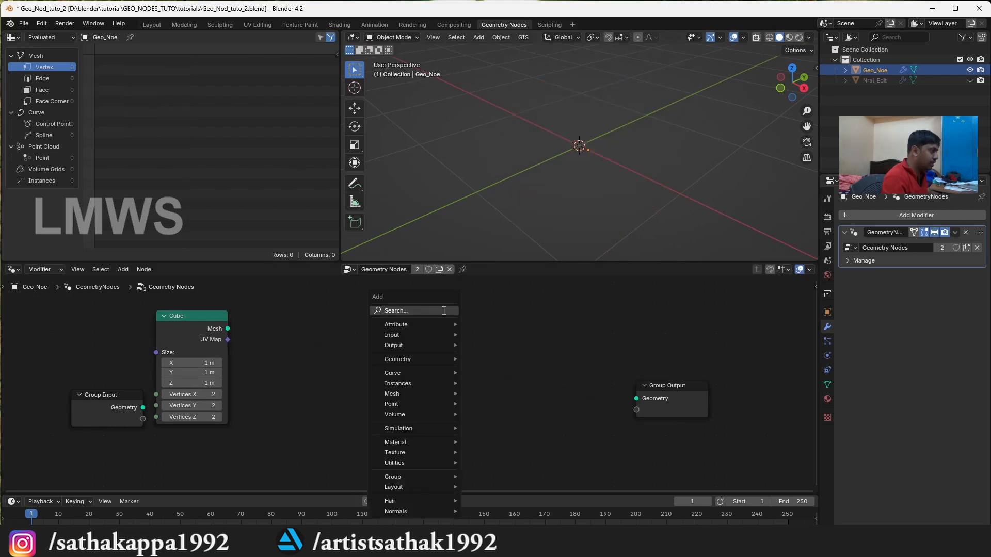
pyautogui.write('uv sph')
pyautogui.press('Return')
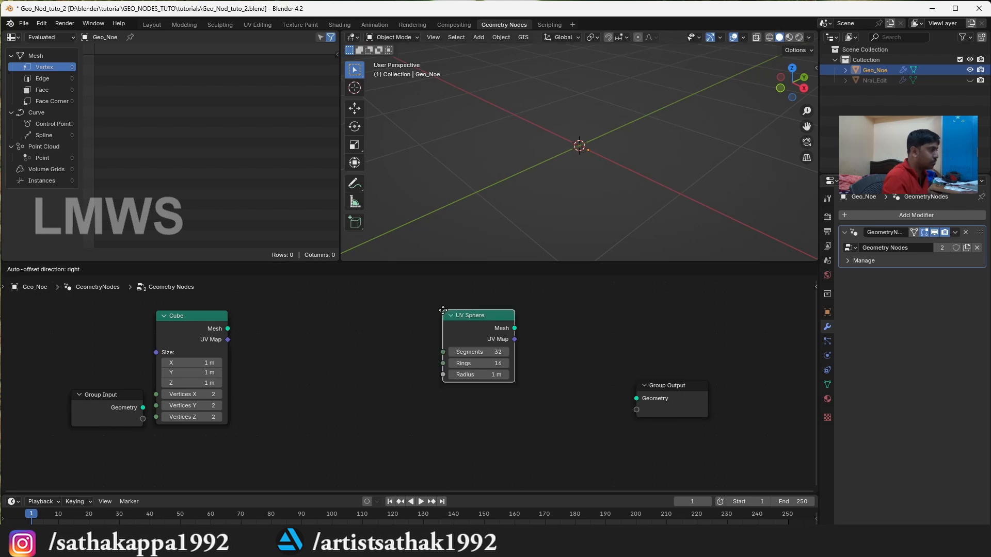
pyautogui.click(264, 326)
pyautogui.moveTo(329, 339); pyautogui.dragTo(637, 398)
pyautogui.moveTo(289, 373)
pyautogui.mouseDown()
pyautogui.moveTo(307, 373)
pyautogui.moveTo(289, 384)
pyautogui.moveTo(289, 362)
pyautogui.mouseUp()
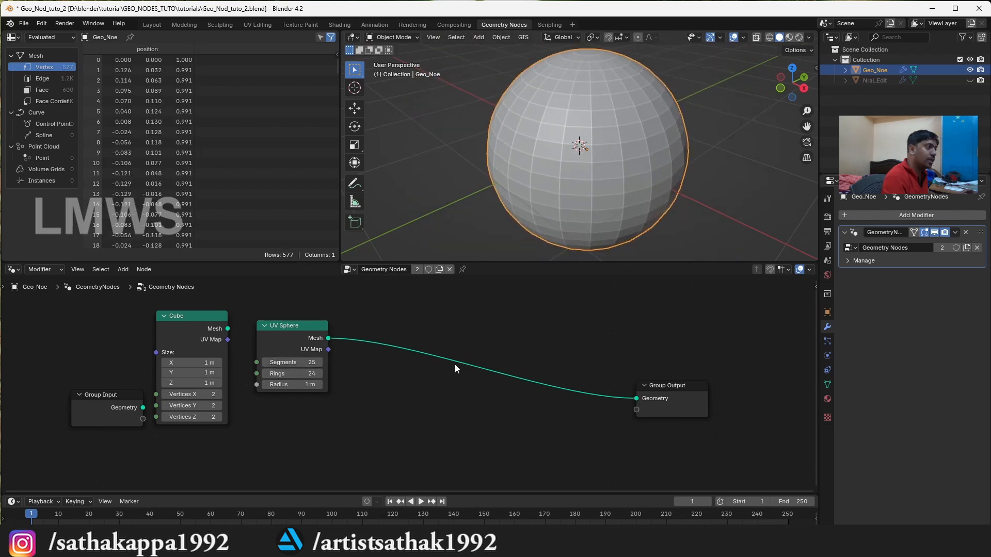
# Disconnect the UV Sphere and feed the Group Output from a new Cone node placed beside it.
pyautogui.moveTo(630, 400); pyautogui.dragTo(443, 326)
pyautogui.hotkey('shift', 'a')
pyautogui.write('c')
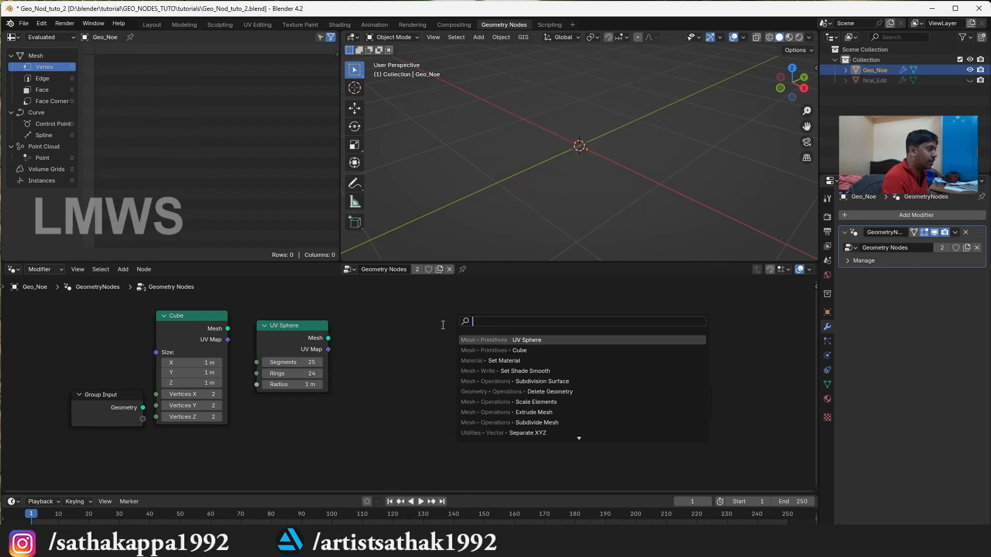
pyautogui.write('one')
pyautogui.press('Return')
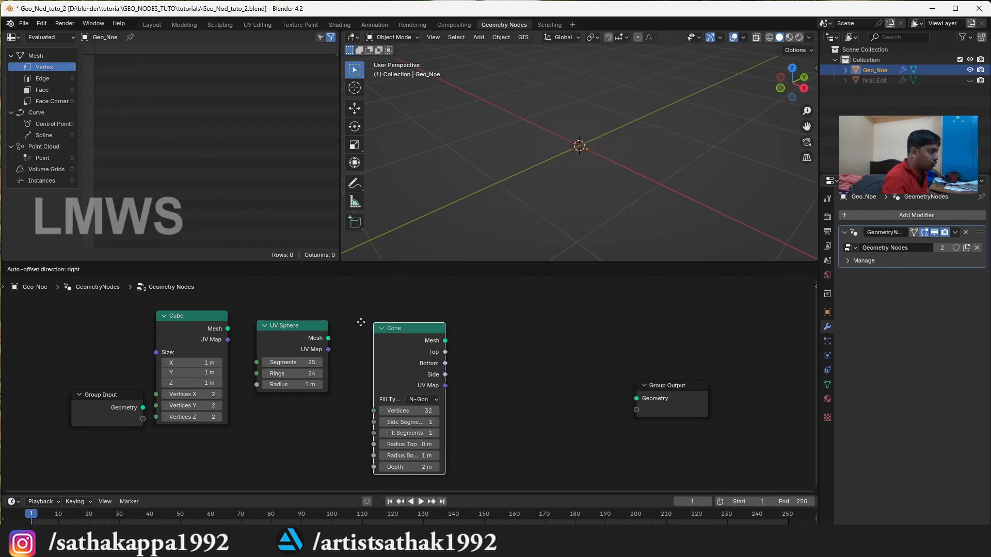
pyautogui.moveTo(408, 328); pyautogui.dragTo(635, 398)
pyautogui.scroll(-3, 601, 162)
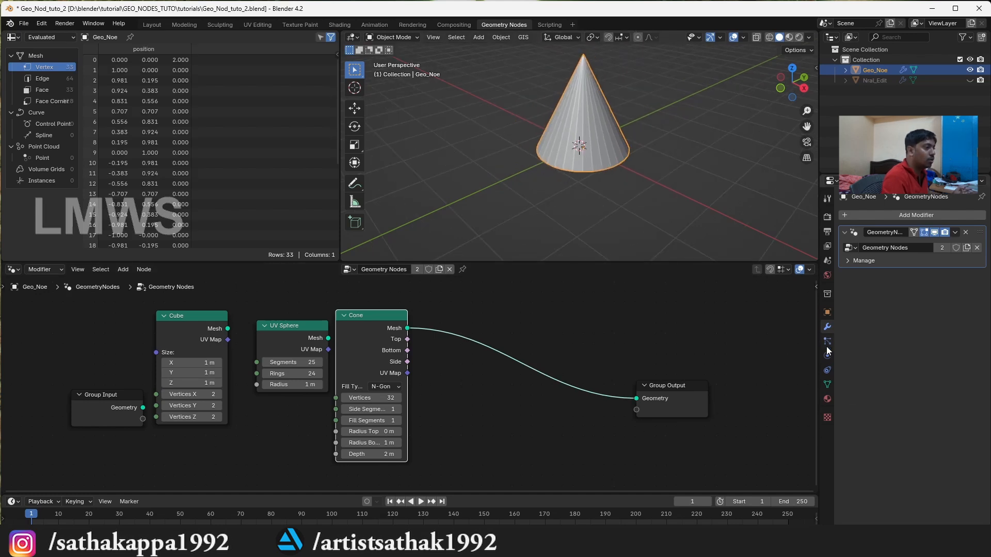
# Turn on Wireframe in the viewport display settings of Geo_Noe.
pyautogui.click(827, 312)
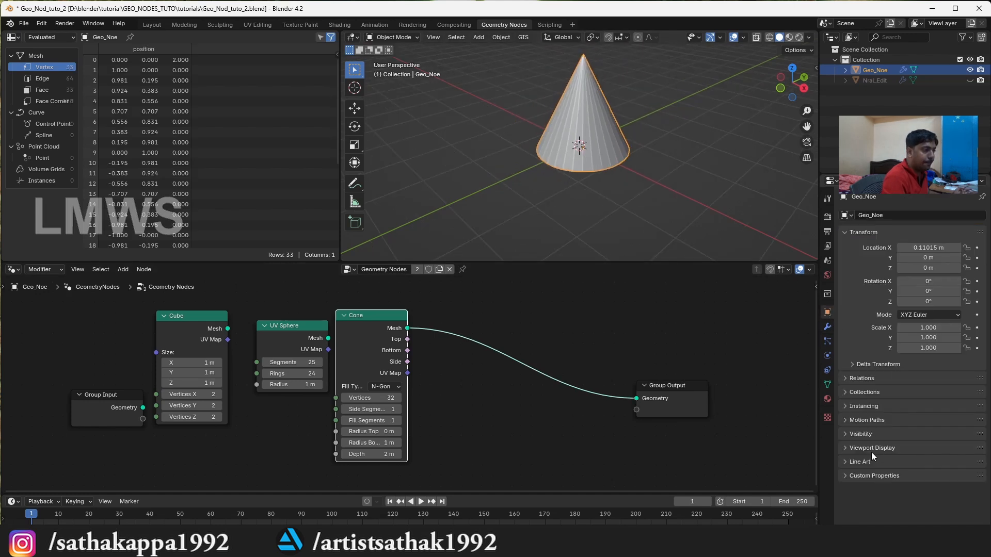
pyautogui.click(871, 447)
pyautogui.click(900, 486)
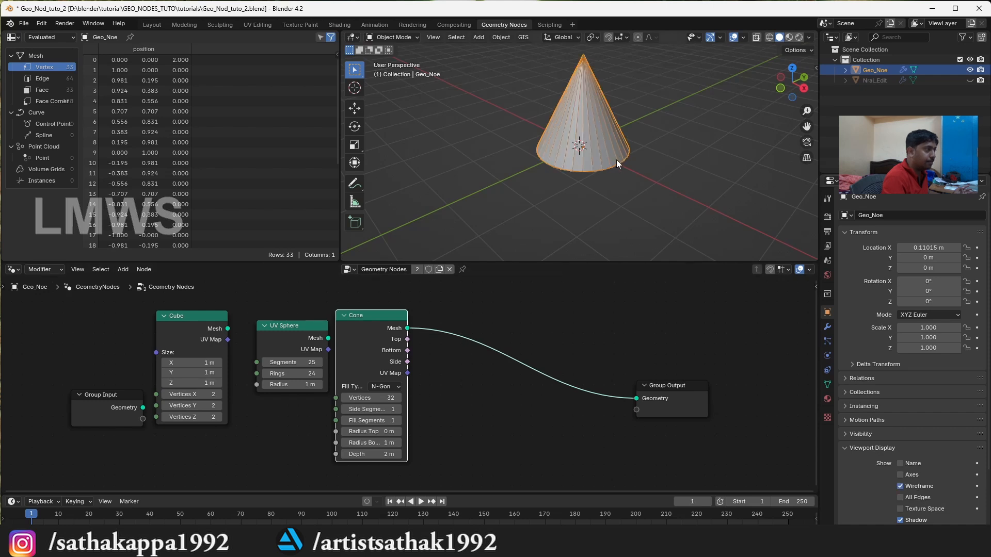
pyautogui.scroll(1, 617, 164)
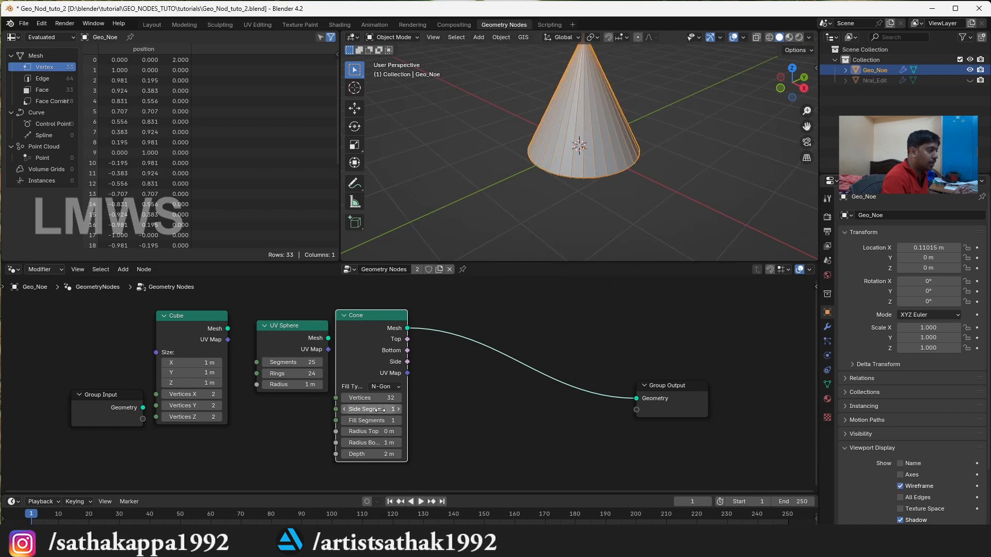
# Set the Cone node's vertices to 23 and try adjusting its top and bottom radii.
pyautogui.moveTo(370, 398); pyautogui.dragTo(356, 398)
pyautogui.moveTo(371, 432)
pyautogui.mouseDown()
pyautogui.moveTo(384, 431)
pyautogui.moveTo(361, 431)
pyautogui.moveTo(387, 443)
pyautogui.moveTo(370, 443)
pyautogui.mouseUp()
pyautogui.scroll(-1, 588, 410)
# Disconnect the Cone and feed the Group Output from a new Cylinder mesh primitive node.
pyautogui.moveTo(618, 397); pyautogui.dragTo(412, 369)
pyautogui.click(500, 347)
pyautogui.hotkey('shift', 'a')
pyautogui.click(503, 332)
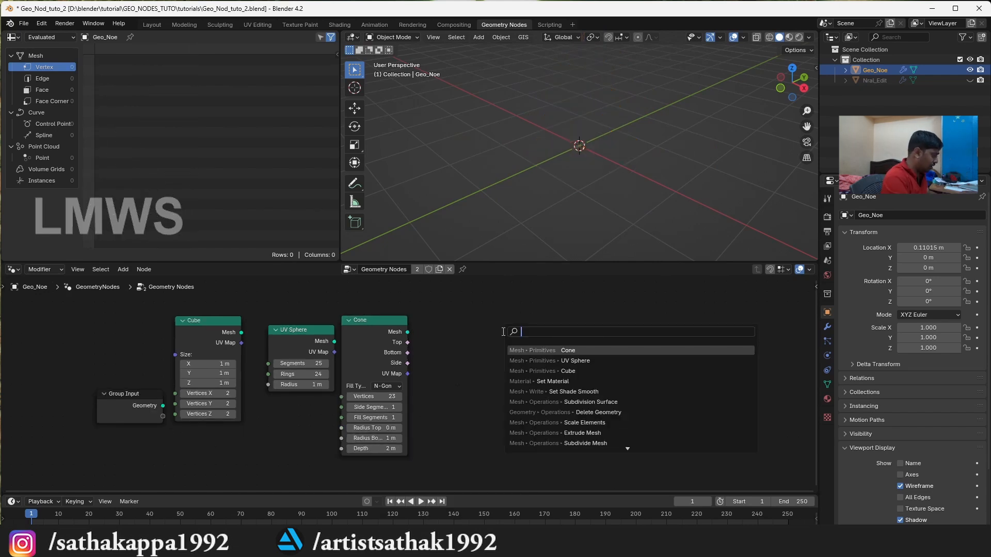
pyautogui.press('Escape')
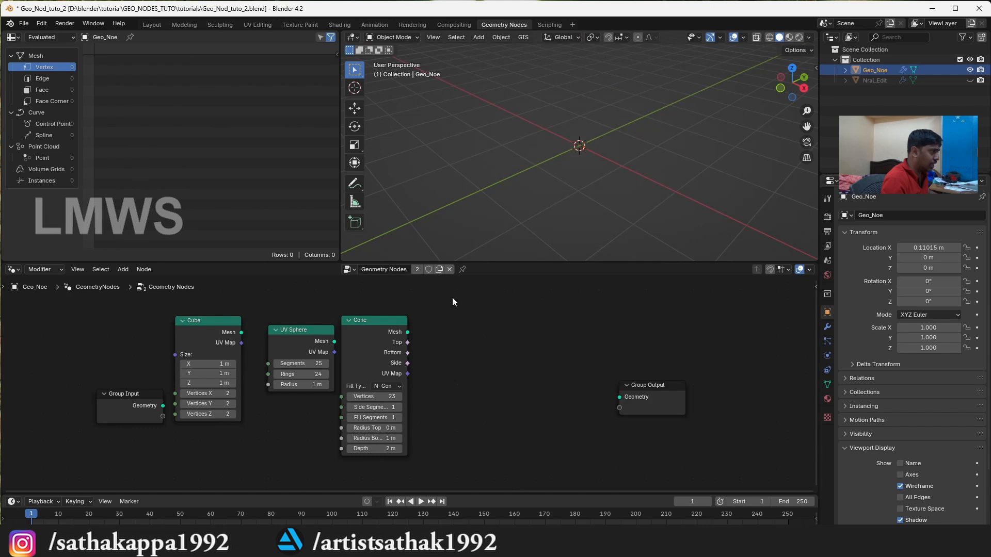
pyautogui.hotkey('shift', 'a')
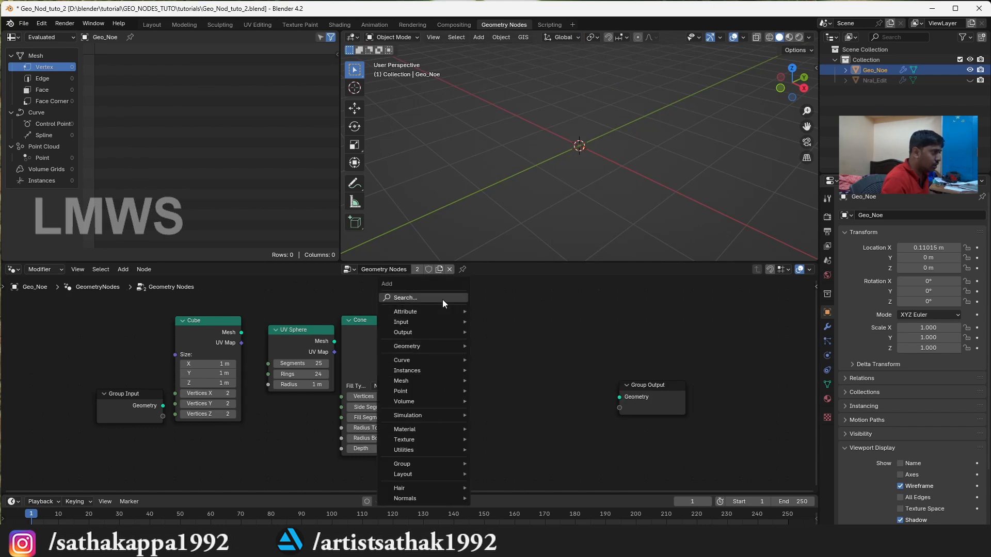
pyautogui.moveTo(446, 379)
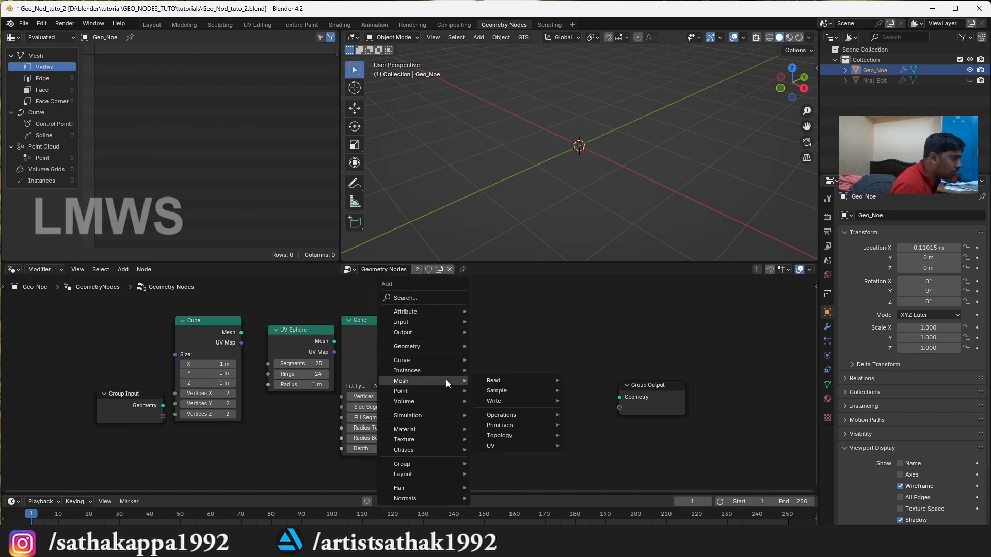
pyautogui.moveTo(532, 426)
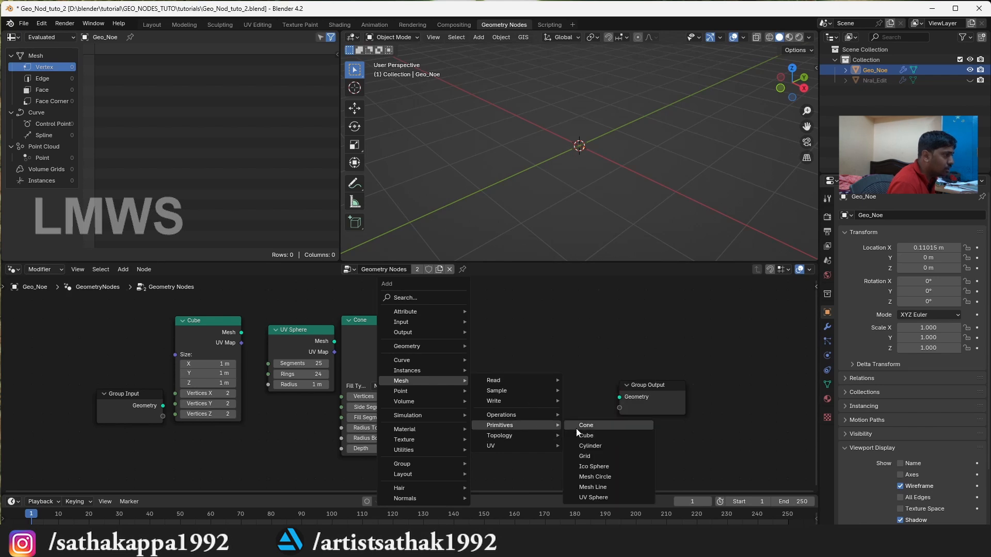
pyautogui.click(599, 447)
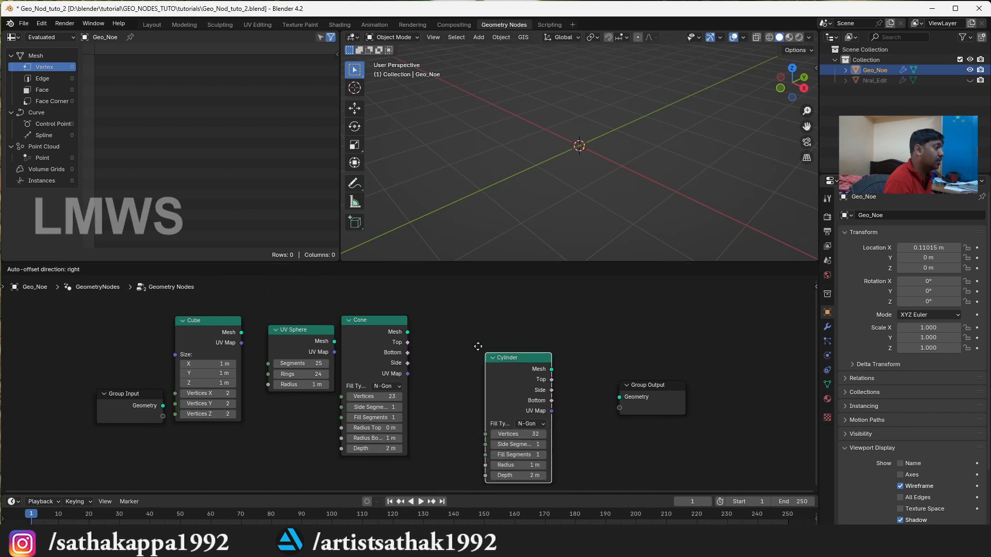
pyautogui.moveTo(596, 390); pyautogui.dragTo(619, 397)
# Set the Cylinder node to 34 vertices and 4 fill segments, keeping the N-Gon fill type.
pyautogui.moveTo(480, 380); pyautogui.dragTo(498, 433)
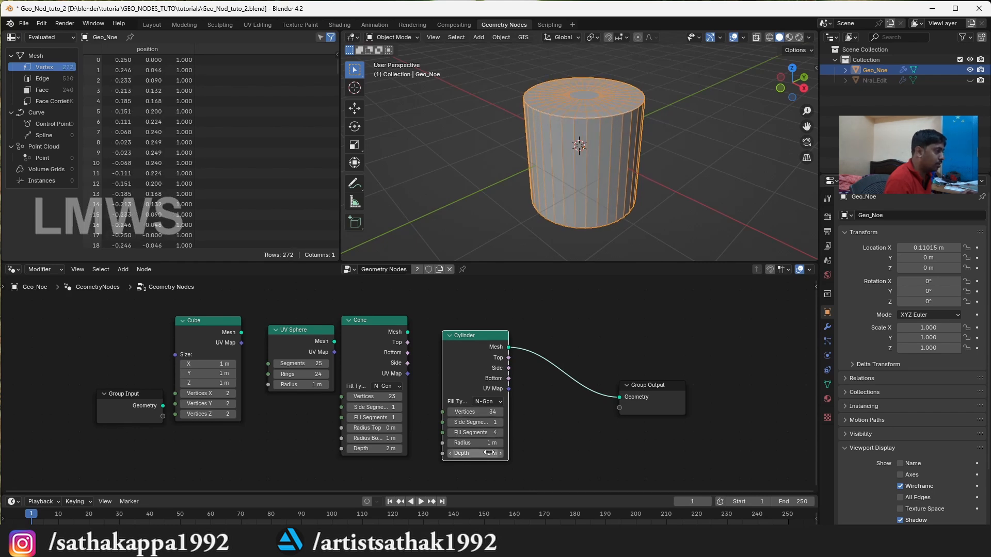
pyautogui.click(490, 402)
pyautogui.click(490, 402)
# Disconnect the Cylinder from the Group Output and delete the UV Sphere, Cone and Cylinder nodes.
pyautogui.moveTo(621, 396); pyautogui.dragTo(589, 386)
pyautogui.moveTo(652, 386); pyautogui.dragTo(660, 381)
pyautogui.moveTo(308, 315); pyautogui.dragTo(532, 401)
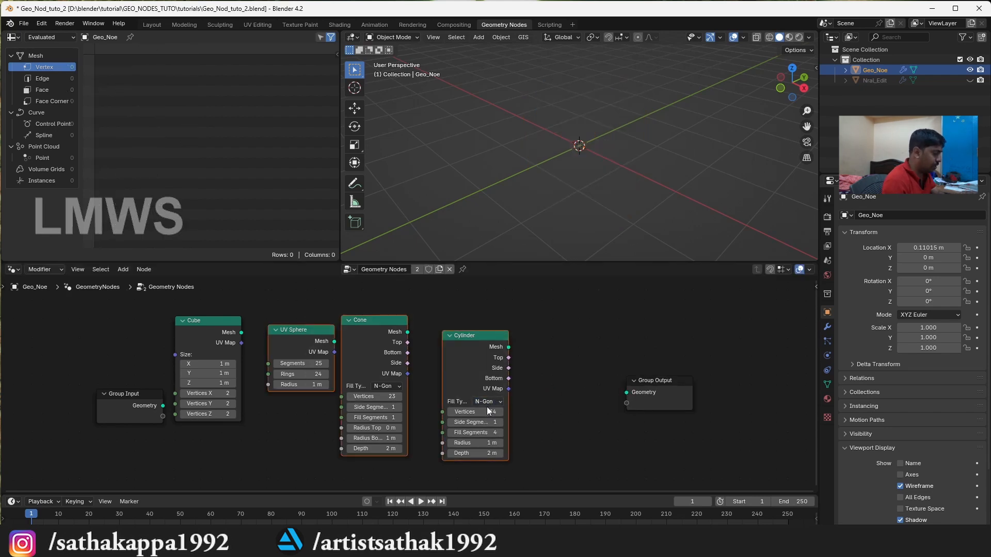
pyautogui.press('x')
# Move the Cube node out of the way and link the Group Input geometry directly to the Group Output.
pyautogui.click(216, 342)
pyautogui.moveTo(216, 342); pyautogui.dragTo(275, 319)
pyautogui.click(164, 408)
pyautogui.moveTo(164, 406); pyautogui.dragTo(626, 392)
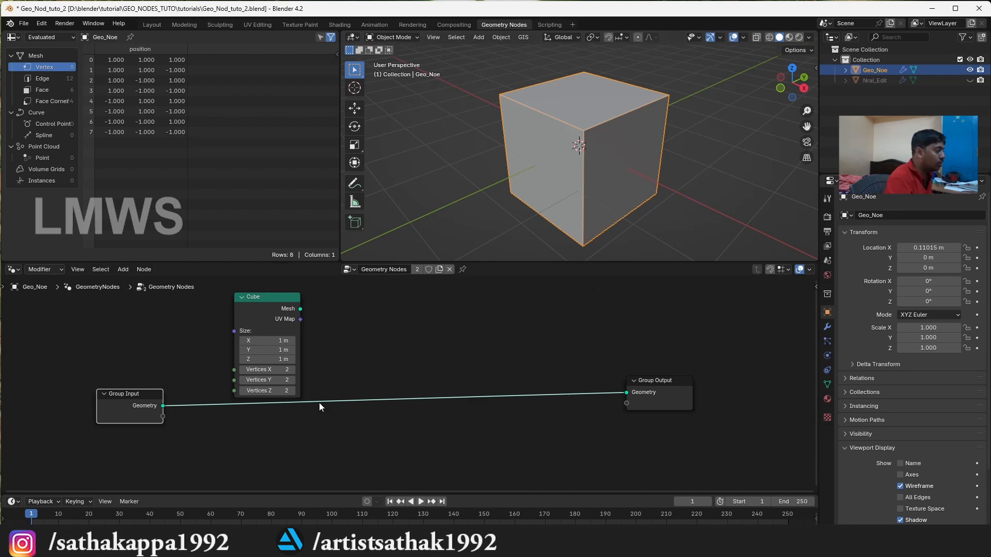
pyautogui.moveTo(627, 395)
pyautogui.mouseDown()
pyautogui.moveTo(398, 410)
pyautogui.moveTo(624, 394)
pyautogui.mouseUp()
# Delete the unconnected Cube node above Group Input.
pyautogui.moveTo(250, 303); pyautogui.dragTo(118, 295)
pyautogui.hotkey('shift', 'a')
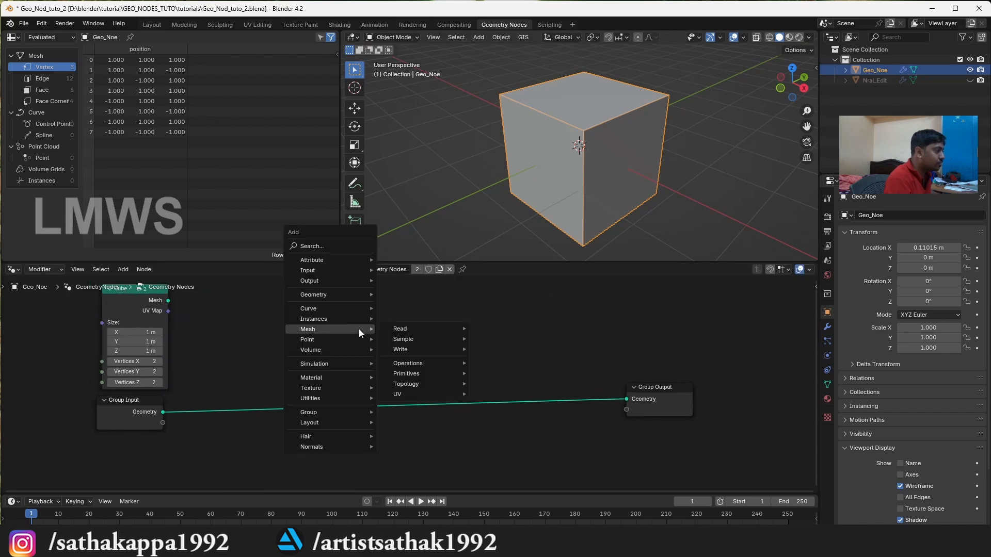
pyautogui.click(119, 296)
pyautogui.press('x')
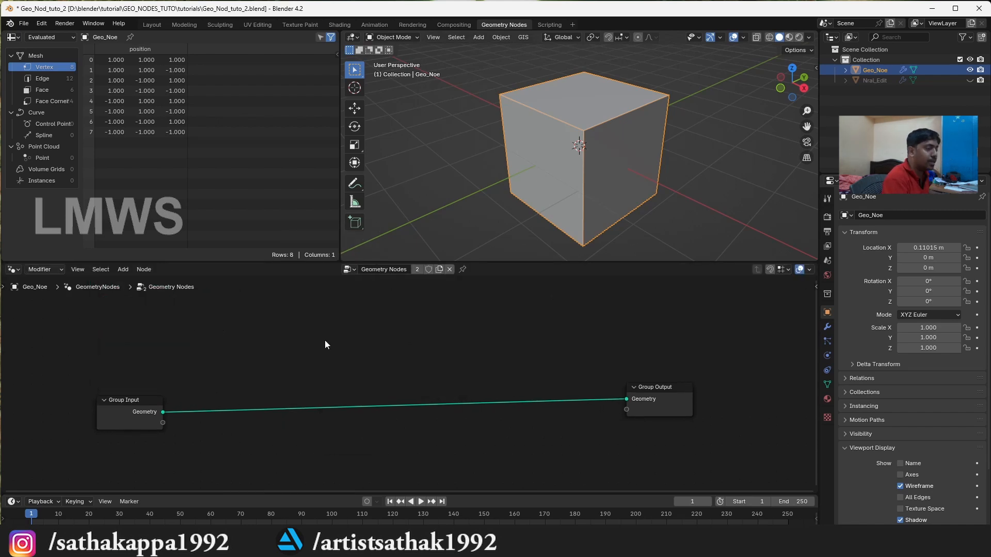
# Insert a Transform Geometry node into the link between Group Input and Group Output, close to Group Input.
pyautogui.hotkey('shift', 'a')
pyautogui.click(312, 248)
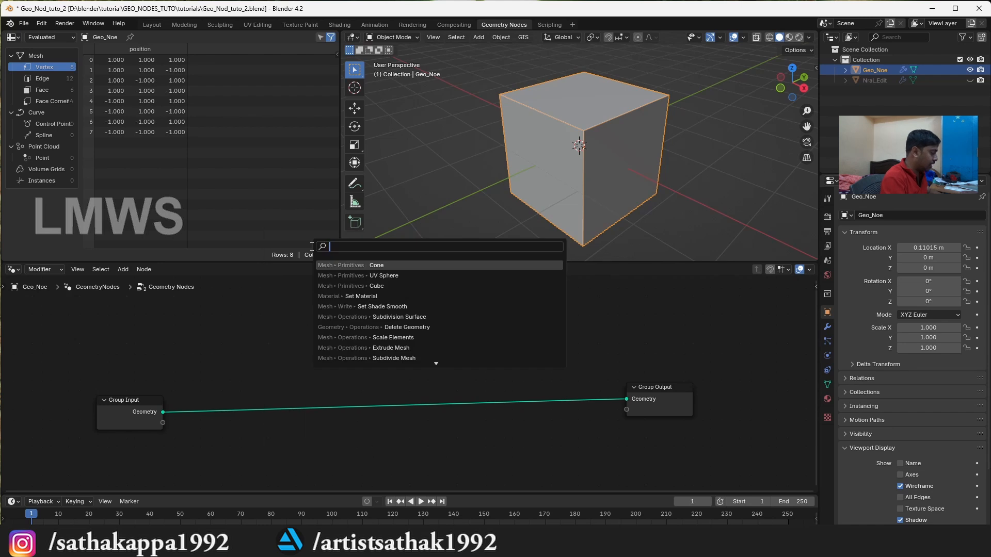
pyautogui.write('trans')
pyautogui.press('Return')
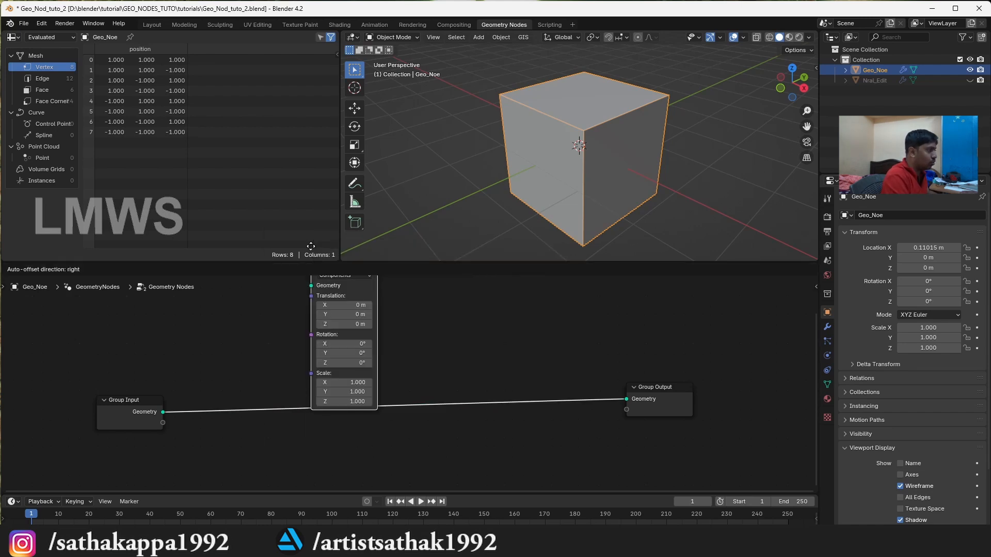
pyautogui.click(271, 339)
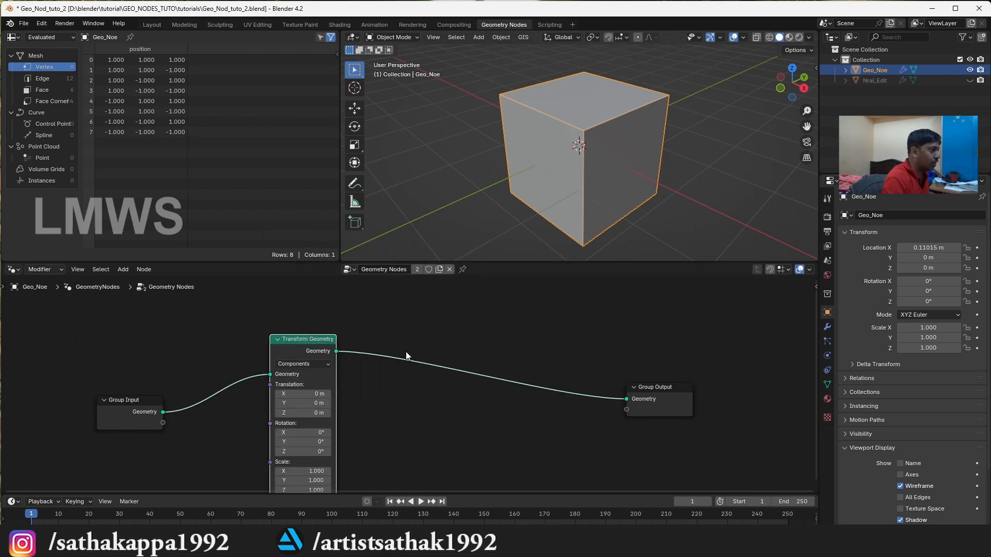
pyautogui.scroll(-1, 392, 366)
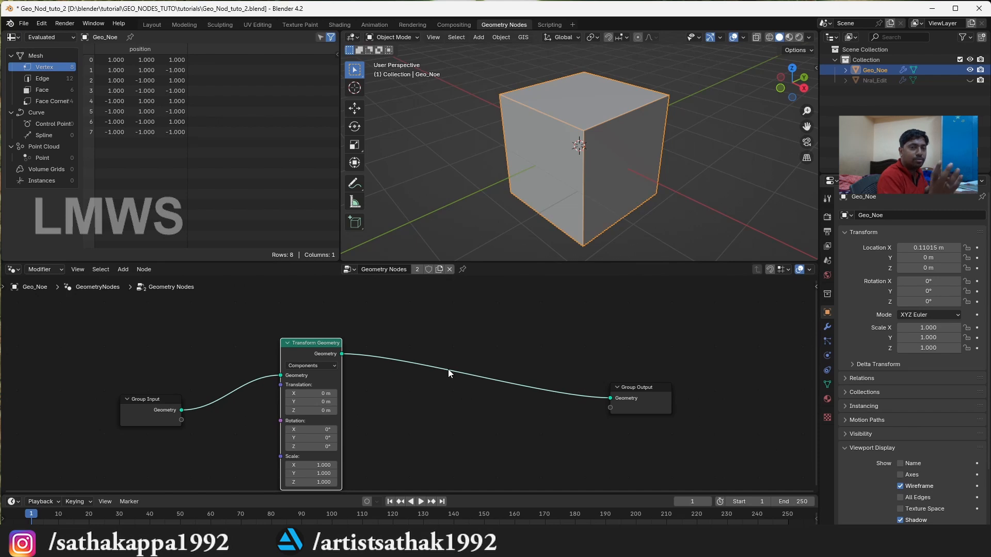
pyautogui.moveTo(299, 393); pyautogui.dragTo(328, 474)
pyautogui.scroll(-1, 340, 426)
pyautogui.click(348, 458)
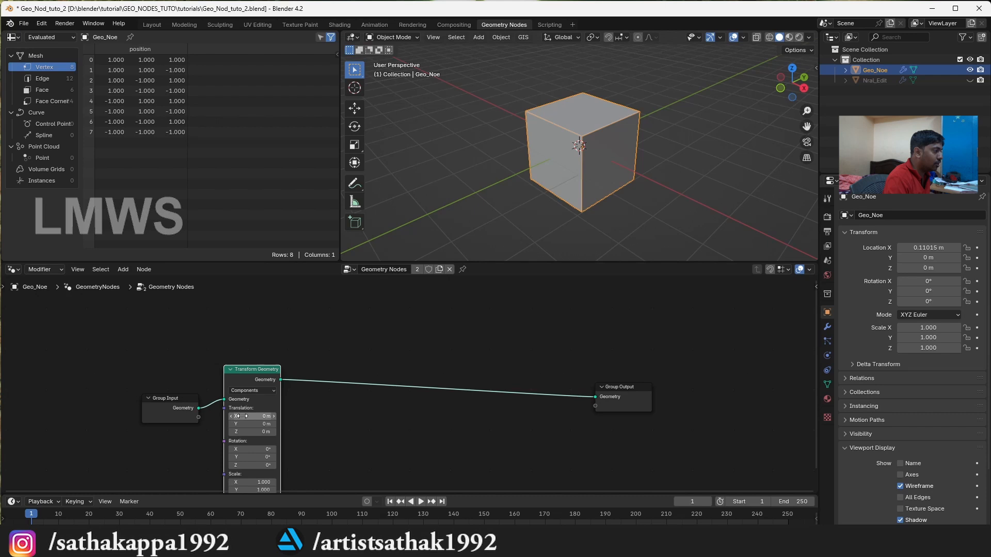
# Raise the cube above its origin by setting the Transform Geometry node's Z translation to 1 m.
pyautogui.moveTo(242, 415); pyautogui.dragTo(279, 415)
pyautogui.hotkey('ctrl', 'z')
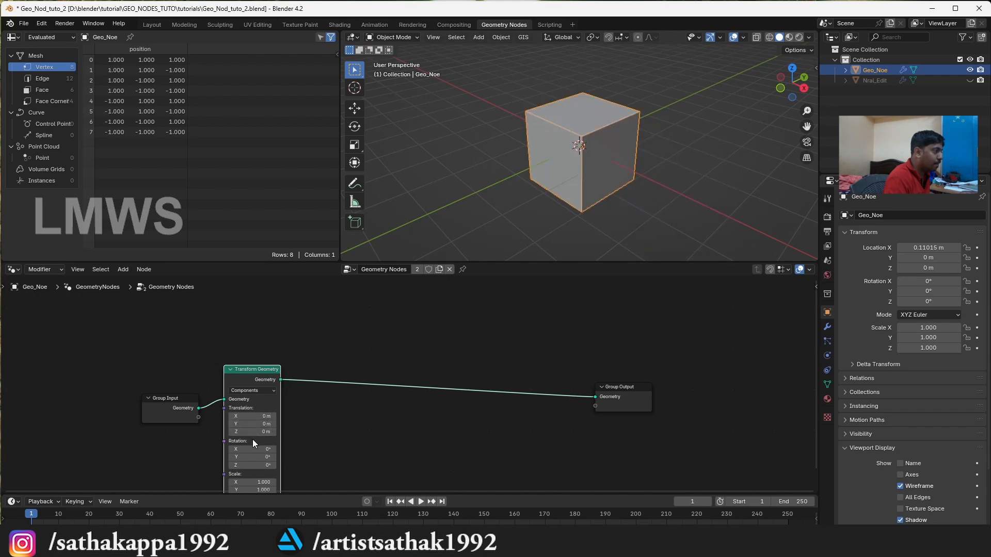
pyautogui.press('KP_1')
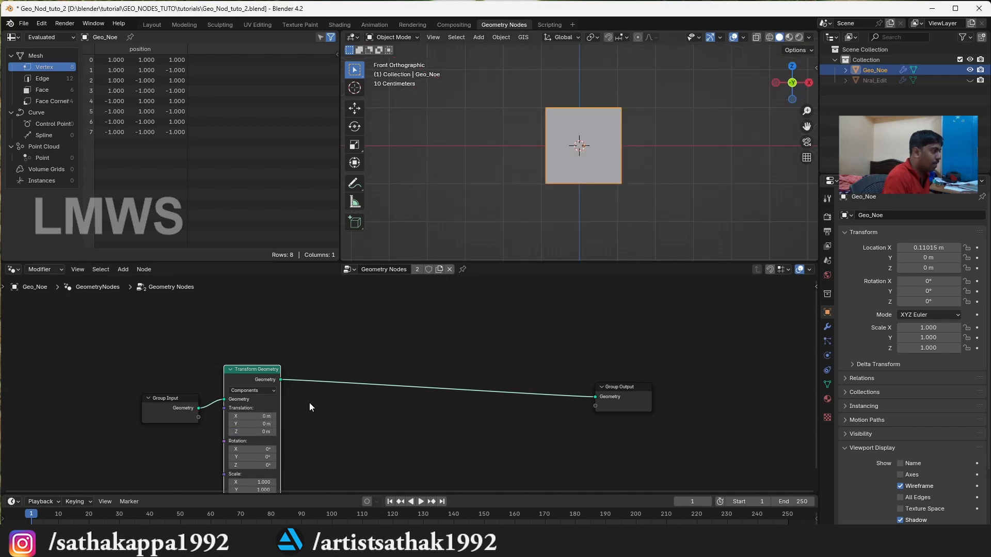
pyautogui.moveTo(252, 436); pyautogui.dragTo(273, 435)
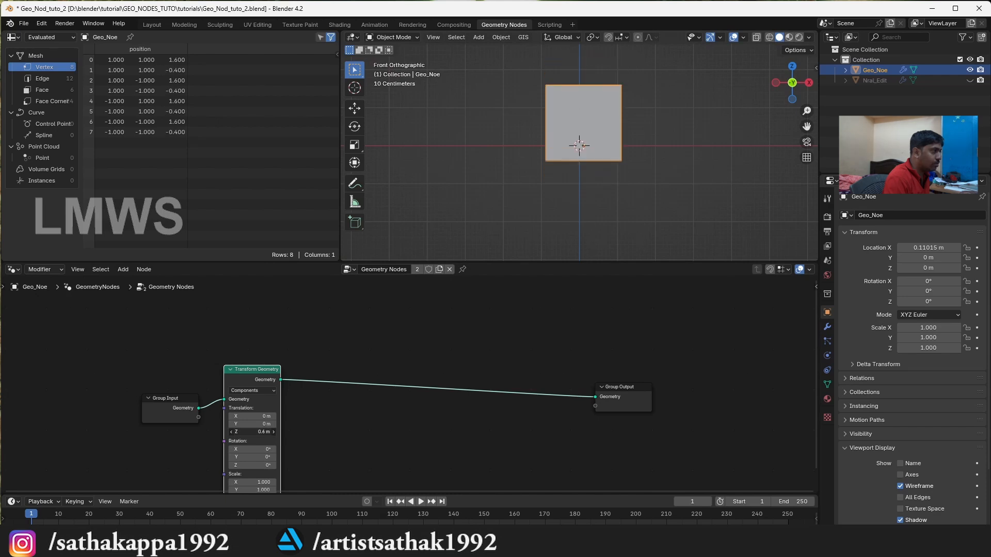
pyautogui.scroll(-1, 310, 403)
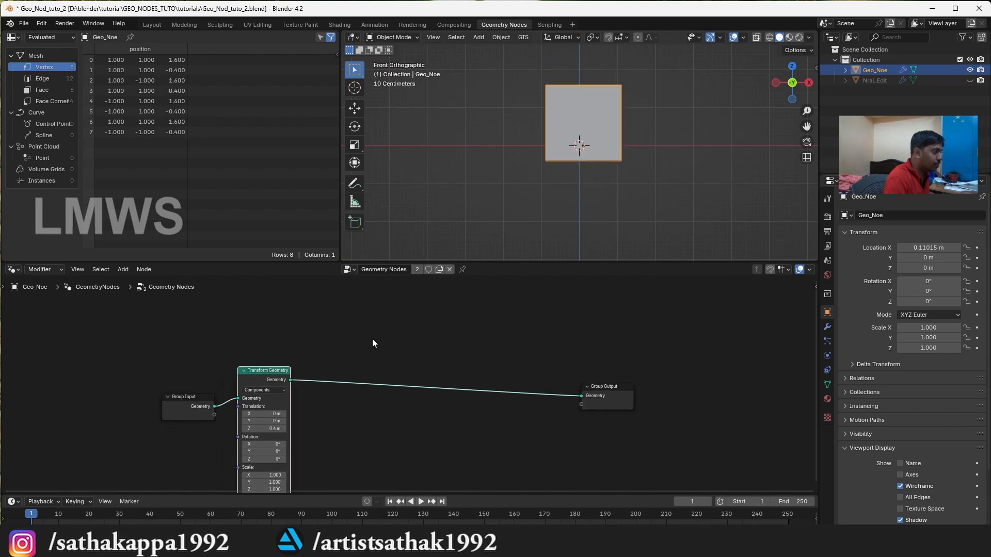
pyautogui.scroll(1, 279, 438)
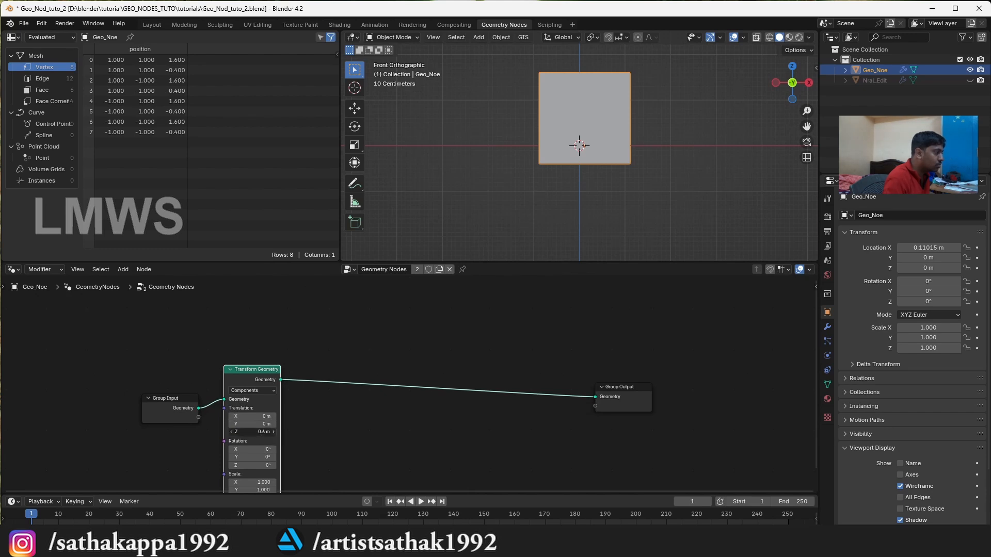
pyautogui.click(274, 432)
pyautogui.click(274, 432)
pyautogui.click(274, 432)
pyautogui.click(274, 432)
# From the top view, set the Transform Geometry node's X translation to -0.2 m.
pyautogui.moveTo(800, 75); pyautogui.dragTo(738, 150)
pyautogui.scroll(-2, 627, 145)
pyautogui.press('KP_7')
pyautogui.scroll(2, 619, 147)
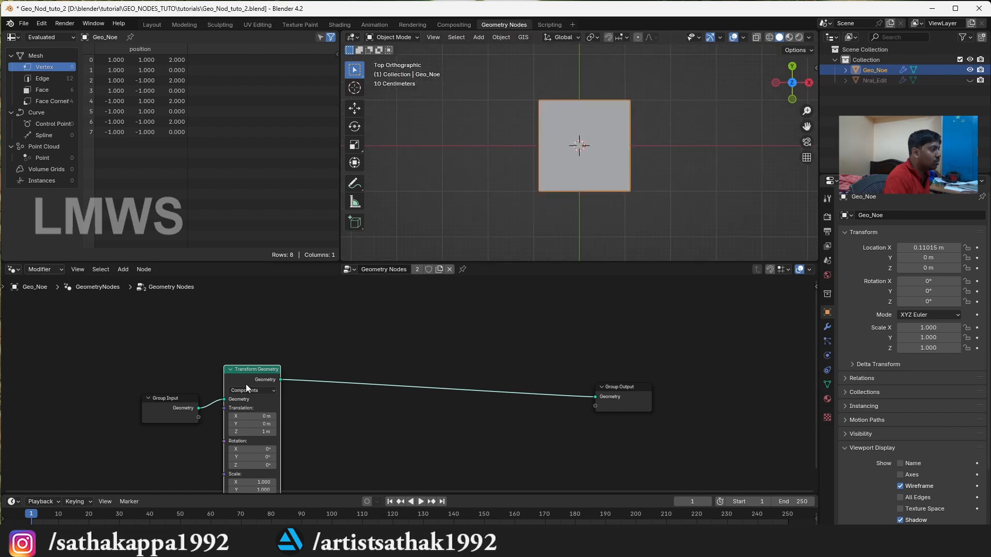
pyautogui.click(231, 416)
pyautogui.click(231, 415)
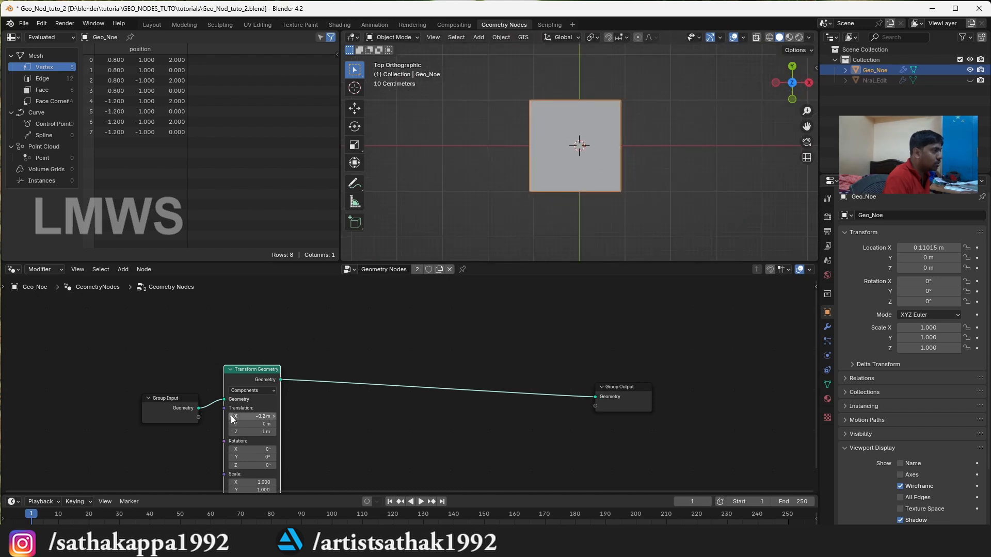
# Set the Transform Geometry node's X translation to -0.1 m and save the file.
pyautogui.click(273, 416)
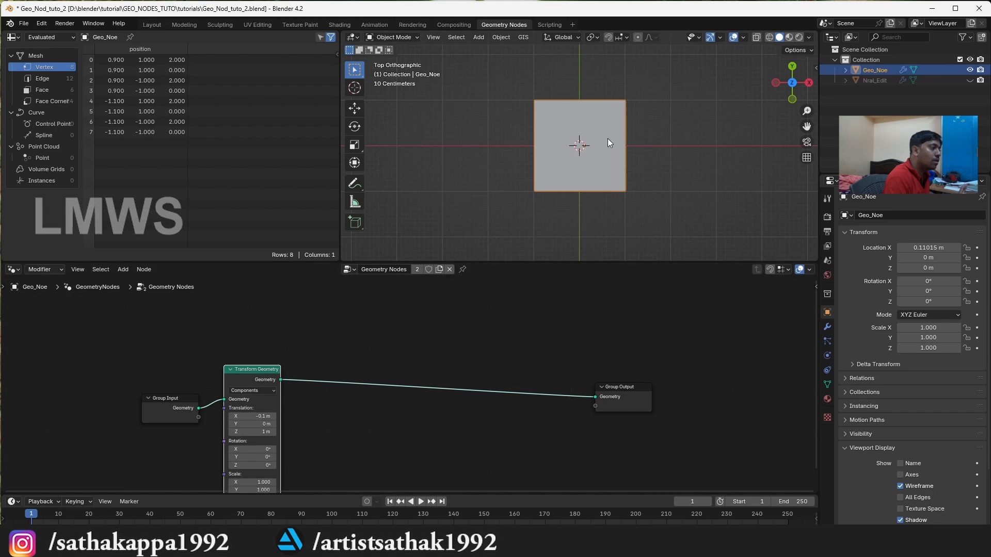
pyautogui.moveTo(782, 85); pyautogui.dragTo(628, 165)
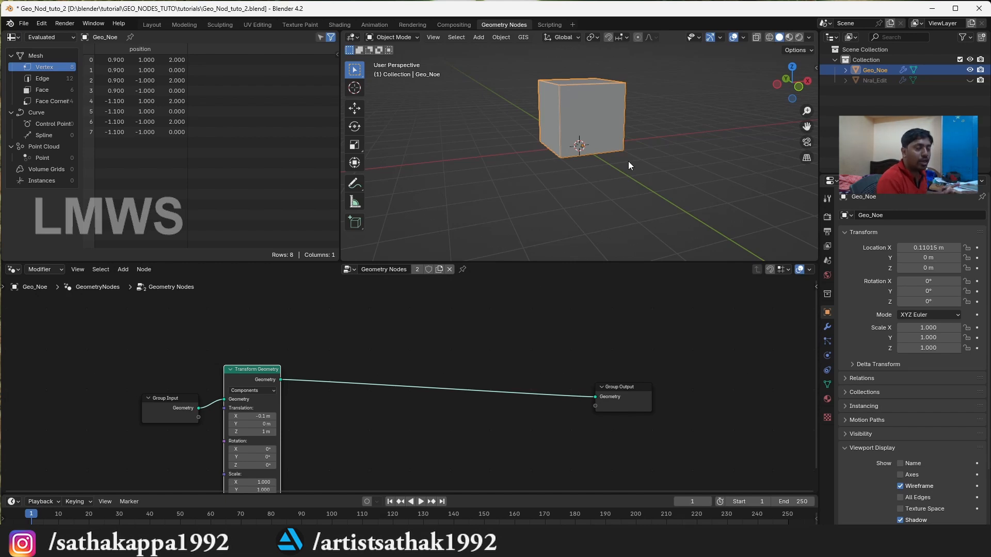
pyautogui.hotkey('ctrl', 's')
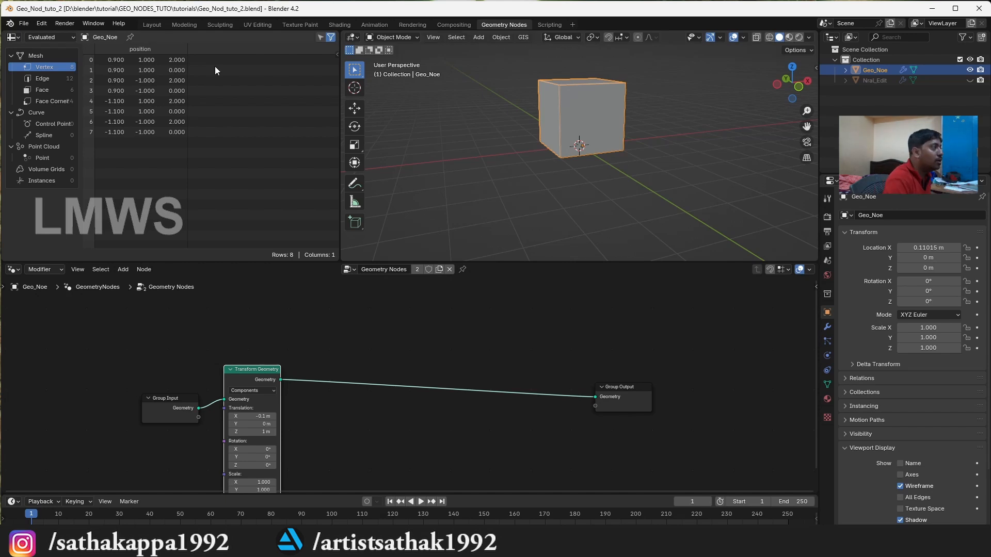
# Unhide and select Nral_Edit from the Layout workspace, and unlink the shared Geometry Nodes group from it in the Geometry Nodes workspace.
pyautogui.click(162, 23)
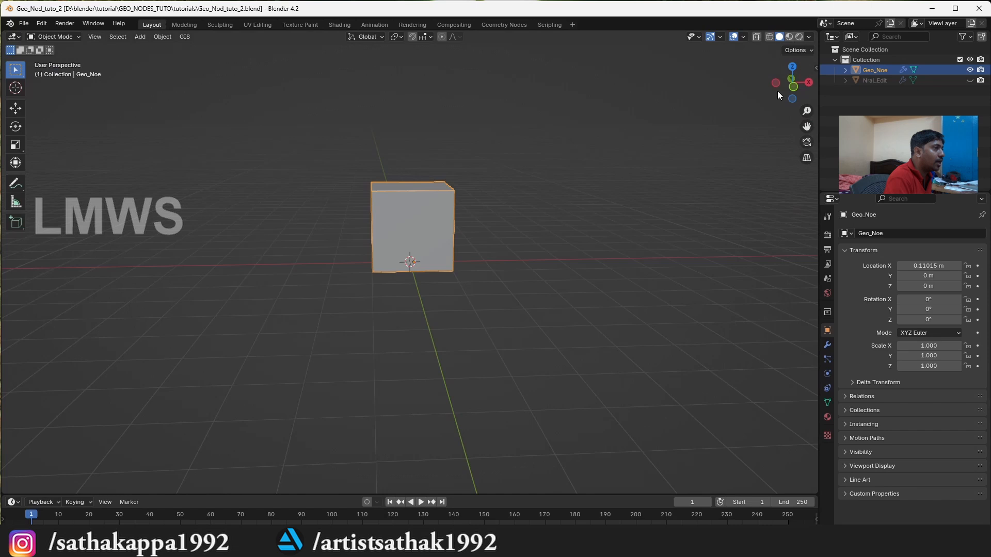
pyautogui.click(969, 80)
pyautogui.click(284, 234)
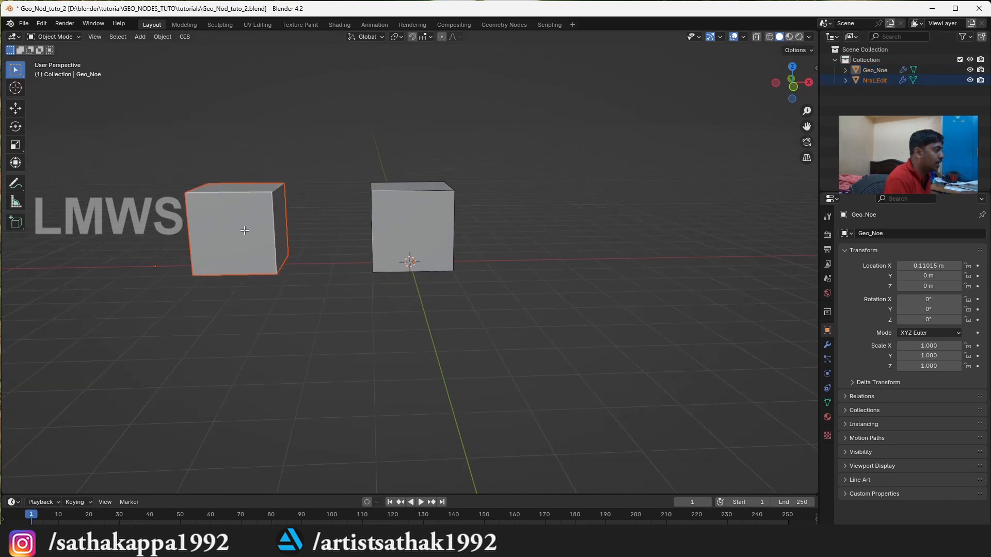
pyautogui.press('Tab')
pyautogui.press('Tab')
pyautogui.click(267, 188)
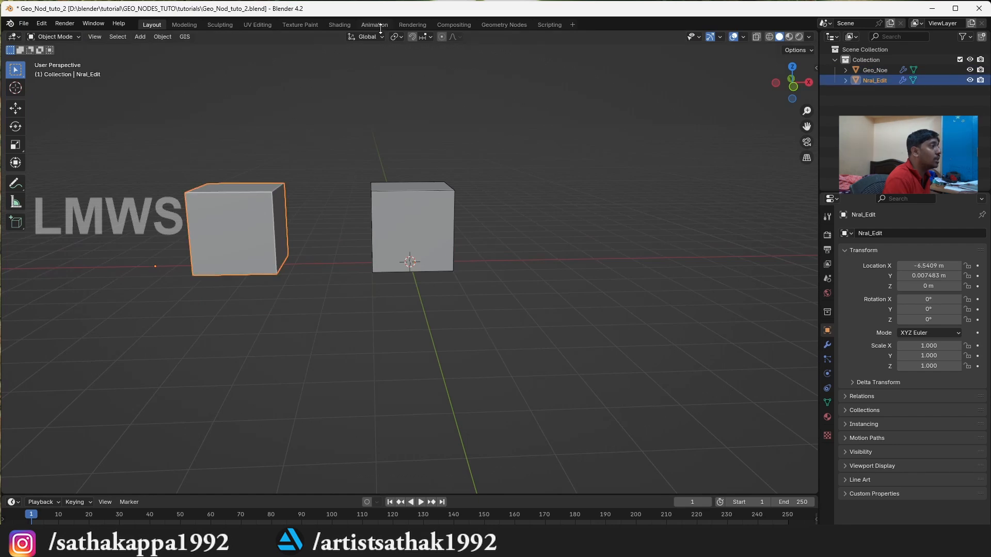
pyautogui.click(495, 25)
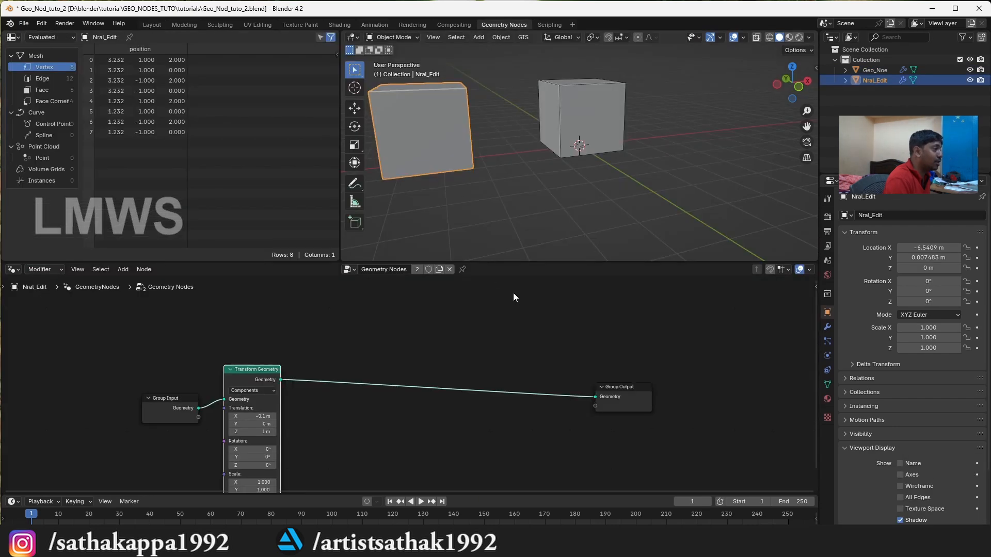
pyautogui.click(450, 269)
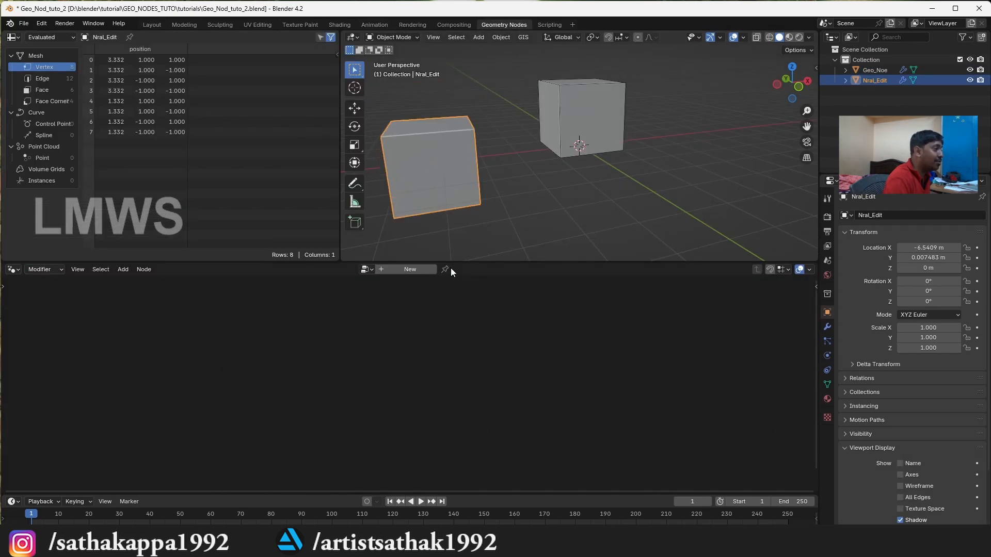
# In the Layout workspace, move Nral_Edit to about X -8.22 m and Z 0.99 m, and enter Edit Mode in the front view.
pyautogui.click(151, 25)
pyautogui.click(380, 222)
pyautogui.click(264, 252)
pyautogui.press('Tab')
pyautogui.press('KP_1')
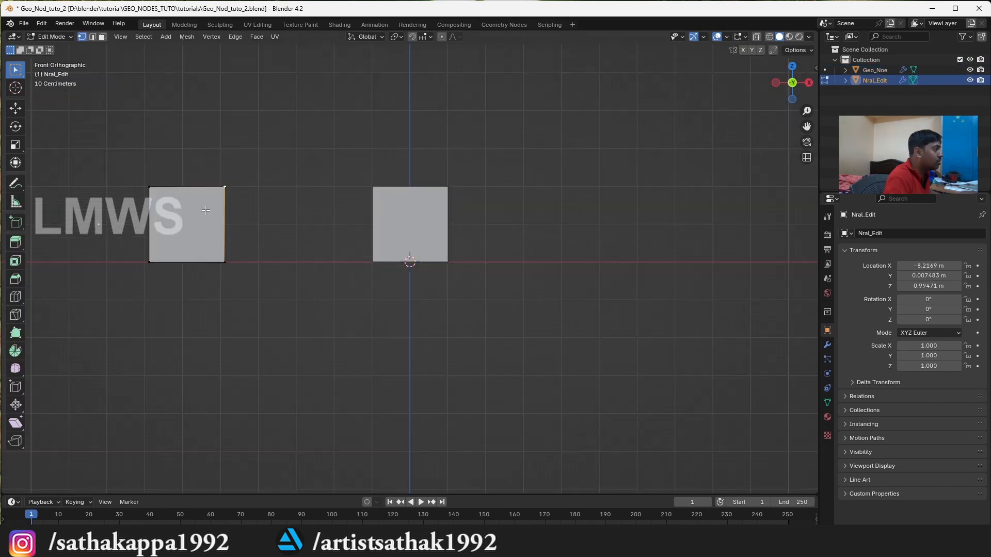
pyautogui.scroll(-1, 206, 210)
pyautogui.press('a')
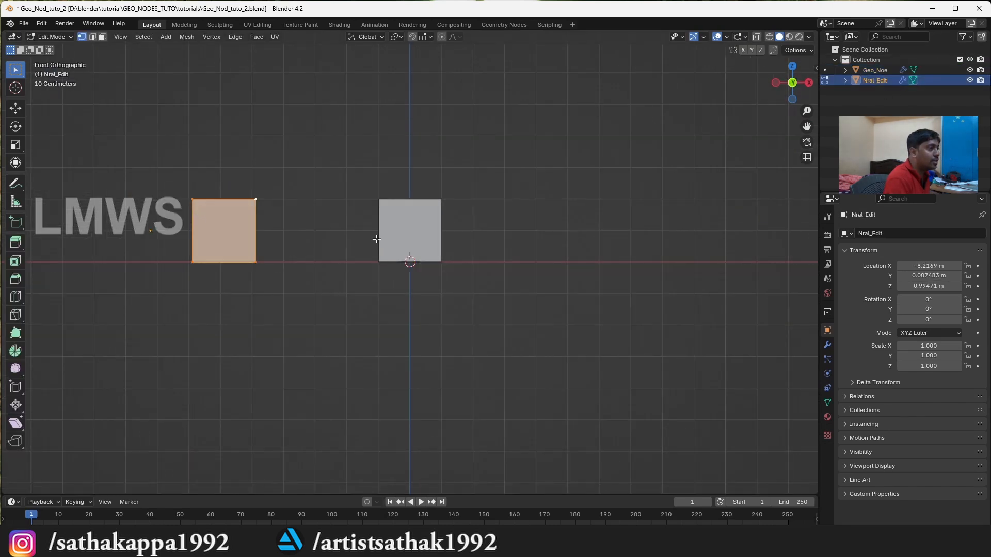
pyautogui.click(303, 253)
pyautogui.hotkey('shift', 'a')
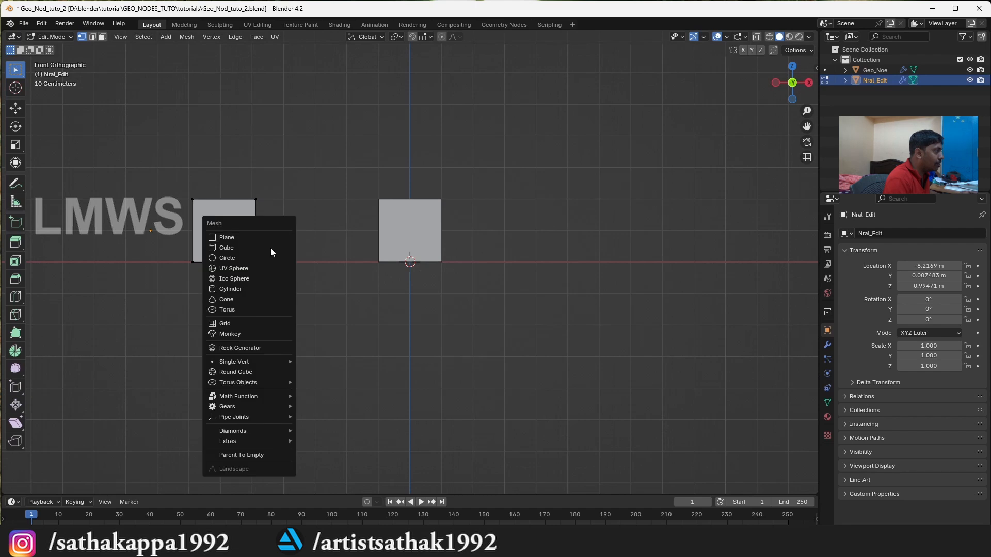
pyautogui.click(246, 287)
pyautogui.press('g')
pyautogui.press('x')
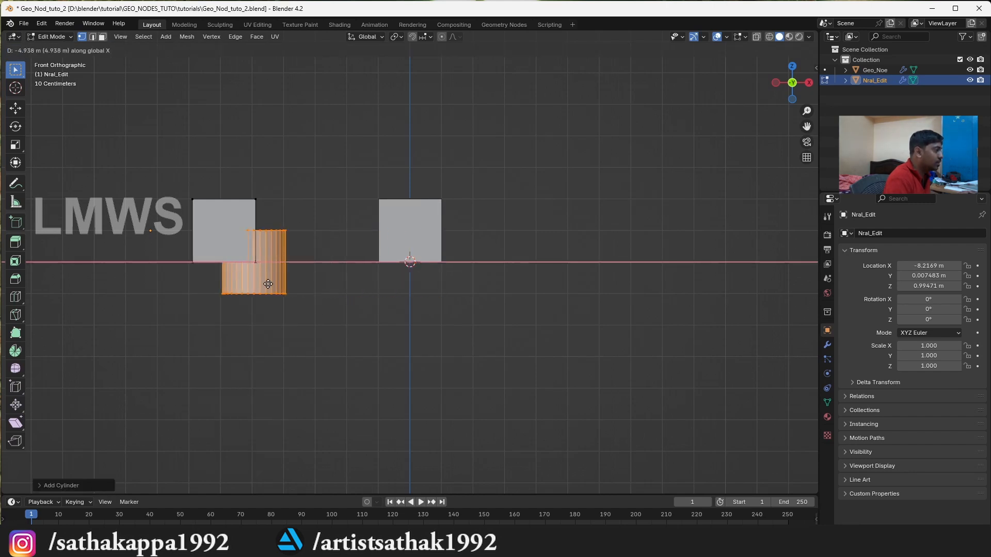
pyautogui.click(319, 284)
pyautogui.rightClick(161, 423)
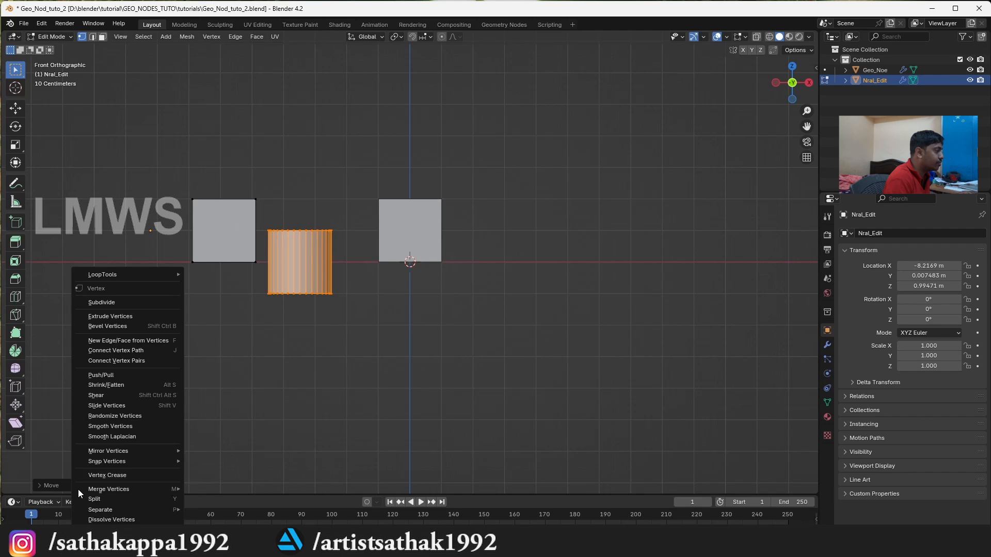
pyautogui.click(51, 485)
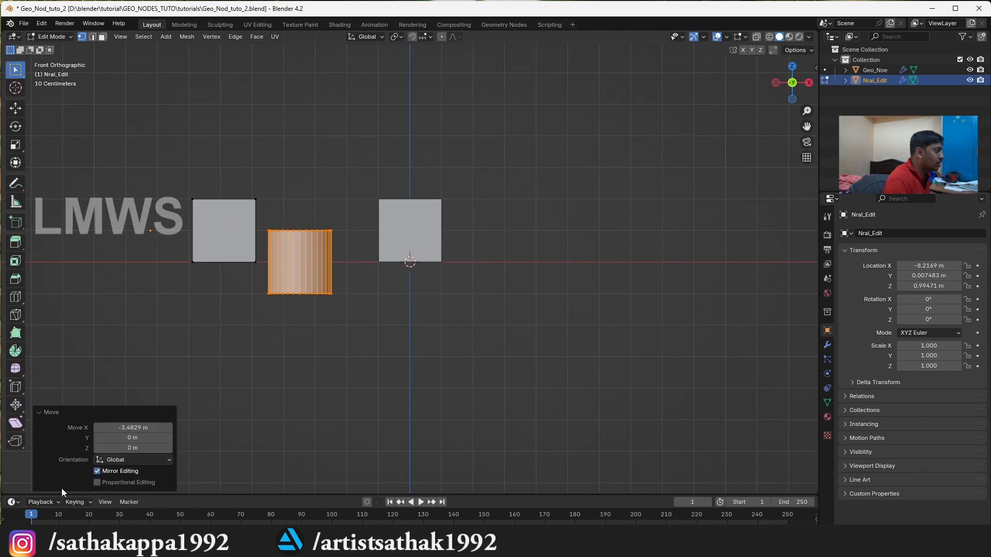
pyautogui.click(270, 327)
pyautogui.hotkey('ctrl', 'z')
pyautogui.hotkey('ctrl', 'z')
pyautogui.hotkey('ctrl', 'z')
# Add a cylinder with 3 vertices to Nral_Edit's mesh to form a triangular prism.
pyautogui.hotkey('shift', 'a')
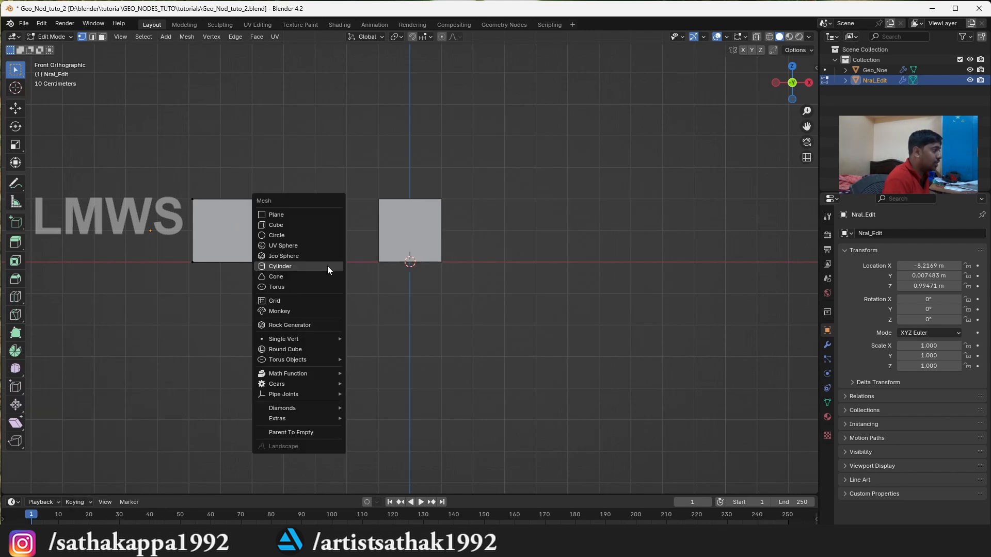
pyautogui.click(315, 268)
pyautogui.click(142, 361)
pyautogui.write('32')
pyautogui.press('Return')
pyautogui.click(65, 349)
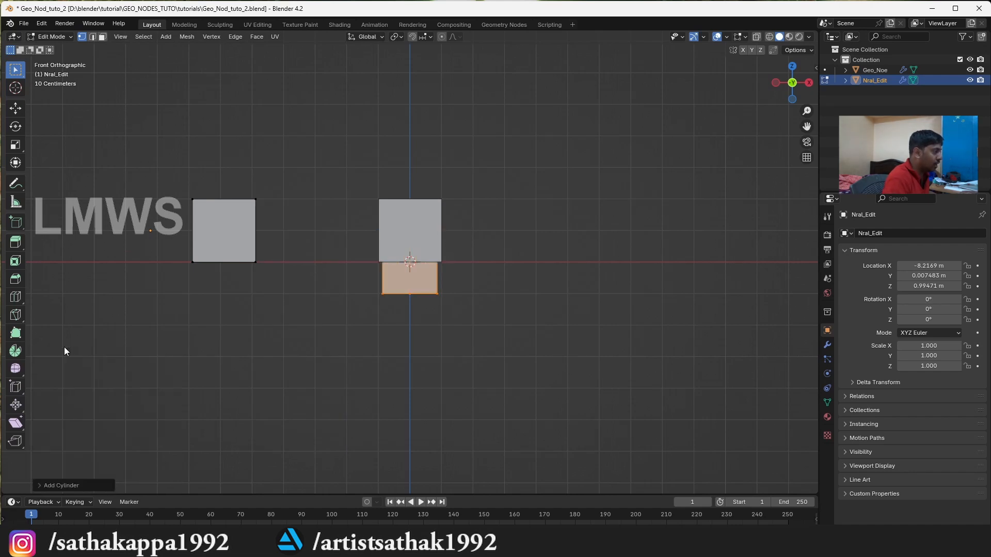
# Move the triangular prism next to Nral_Edit's cube and rotate it 90° about the X axis.
pyautogui.press('g')
pyautogui.click(307, 280)
pyautogui.write('r')
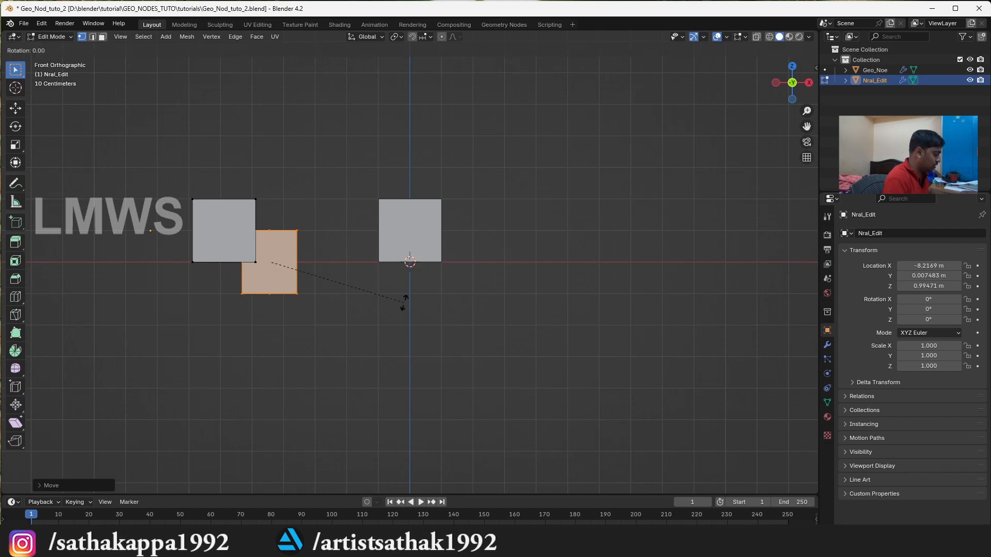
pyautogui.write('x90')
pyautogui.press('Return')
# Place the prism on top of Nral_Edit's cube by moving it up along Z and sideways along X.
pyautogui.press('g')
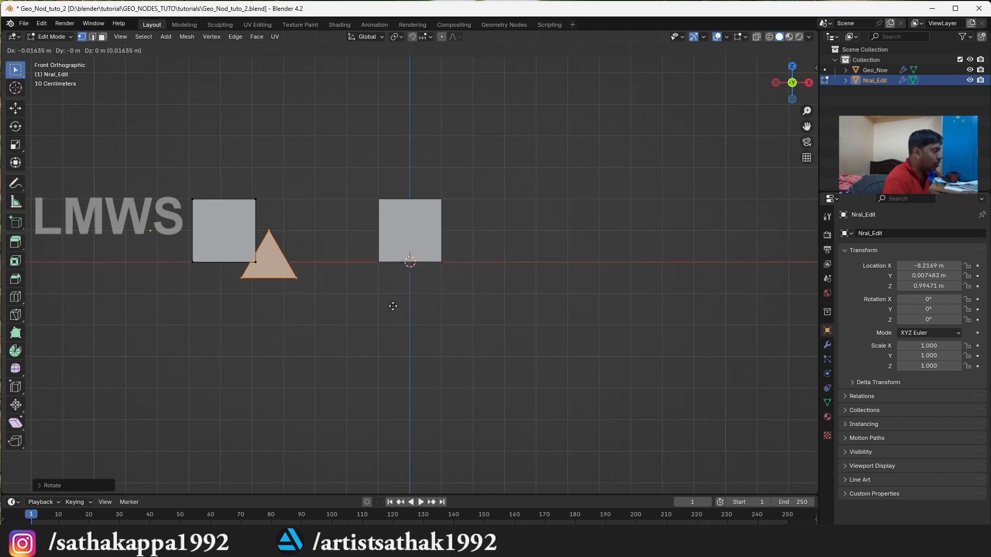
pyautogui.press('z')
pyautogui.click(414, 228)
pyautogui.press('g')
pyautogui.press('x')
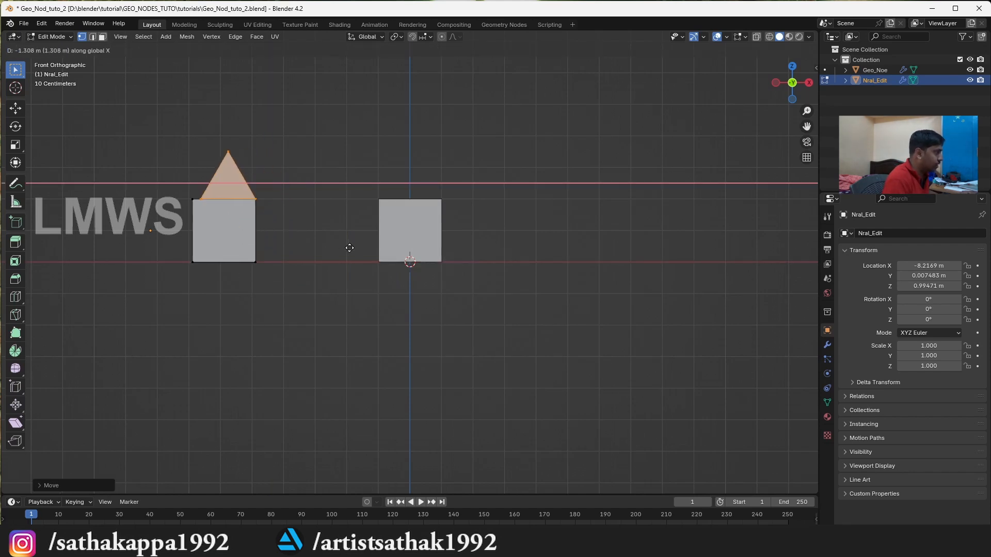
pyautogui.click(348, 249)
# Scale the roof prism up by about 1.13 to the cube's width, align it on the cube's top, and return to Object Mode.
pyautogui.press('s')
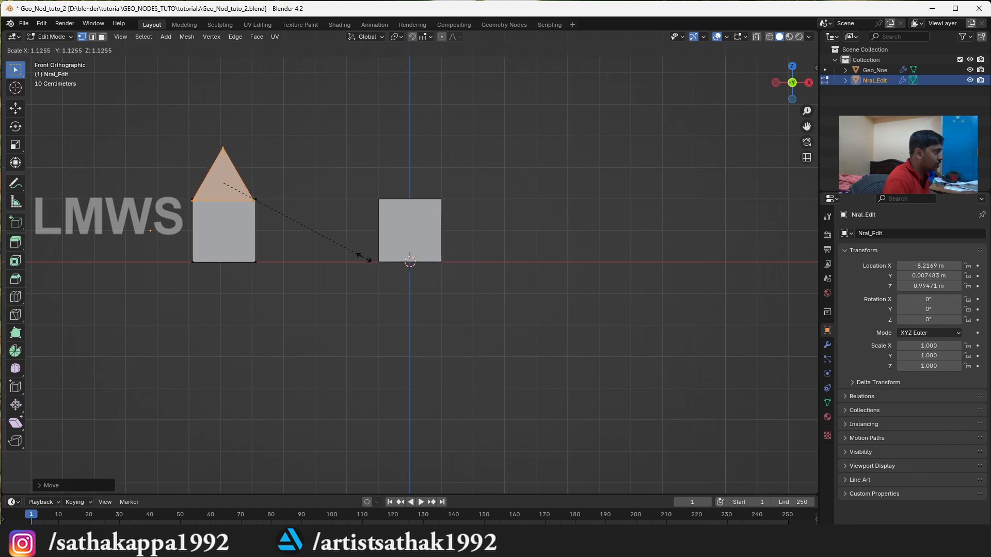
pyautogui.press('z')
pyautogui.click(309, 258)
pyautogui.press('g')
pyautogui.press('x')
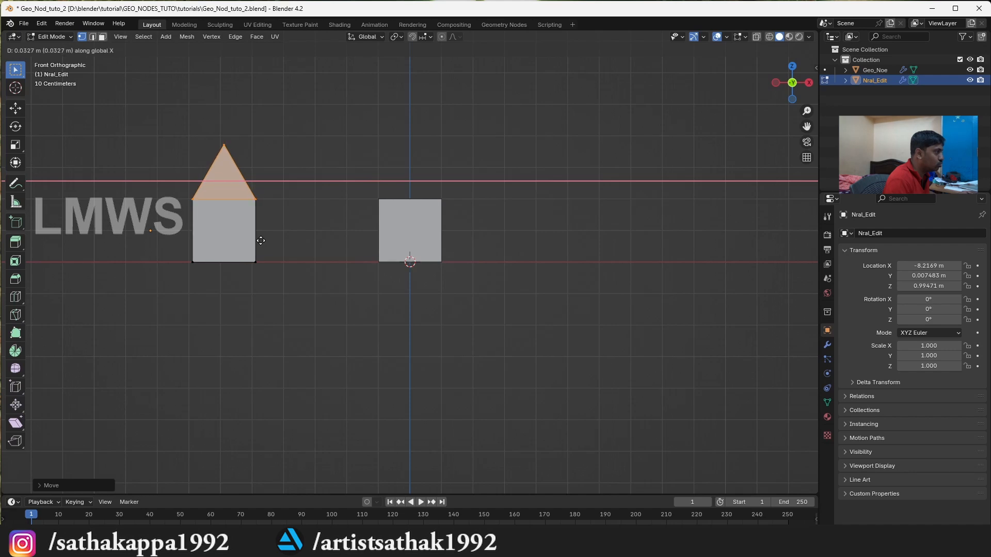
pyautogui.click(259, 241)
pyautogui.scroll(-2, 491, 159)
pyautogui.moveTo(796, 81); pyautogui.dragTo(797, 87)
pyautogui.scroll(2, 409, 248)
pyautogui.press('Tab')
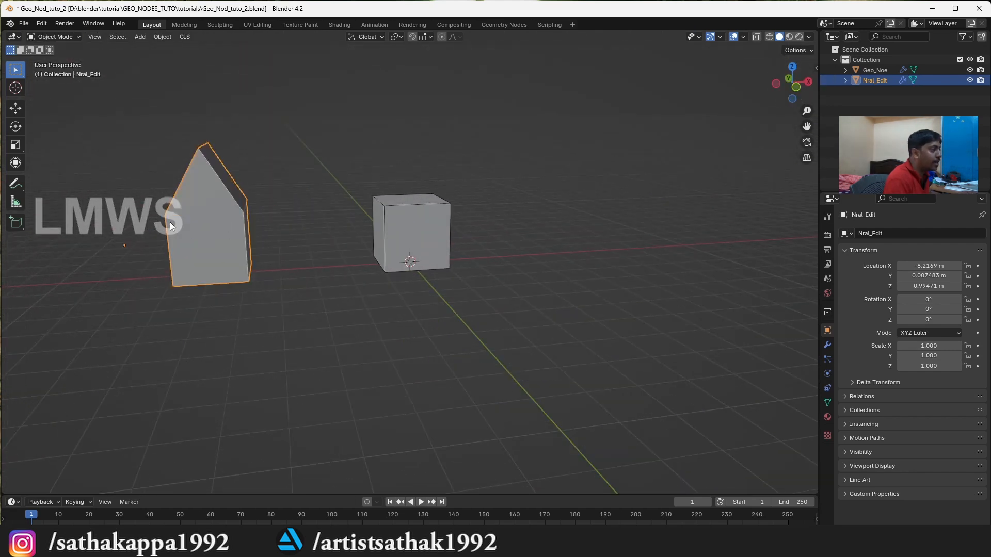
# Try the Random wire color in the viewport shading, and set it back to Theme.
pyautogui.click(809, 37)
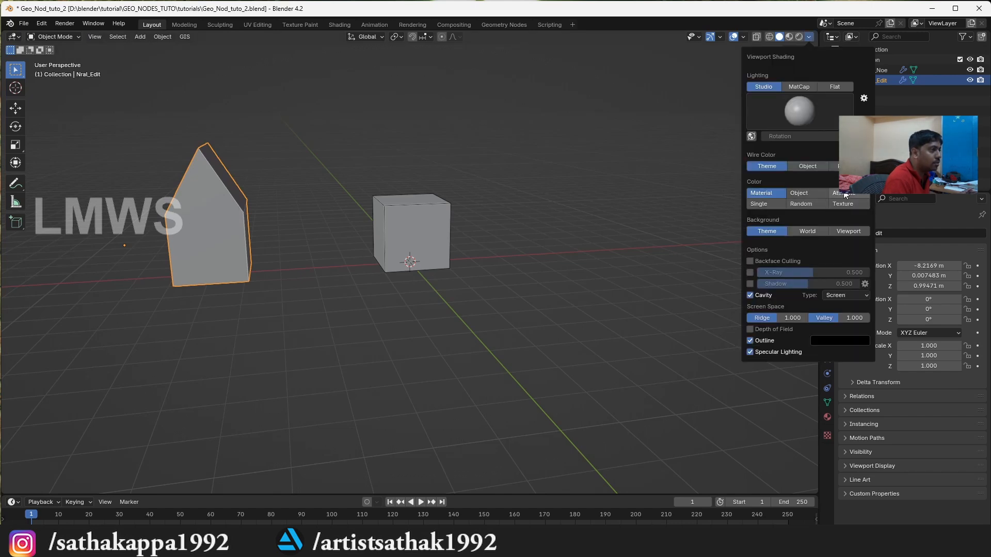
pyautogui.click(845, 167)
pyautogui.scroll(1, 659, 141)
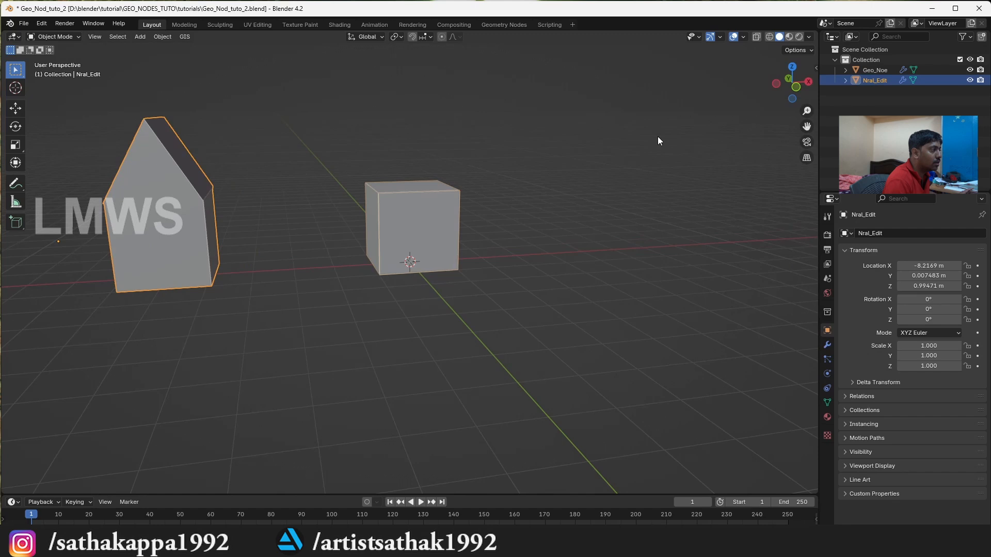
pyautogui.click(809, 36)
pyautogui.click(769, 166)
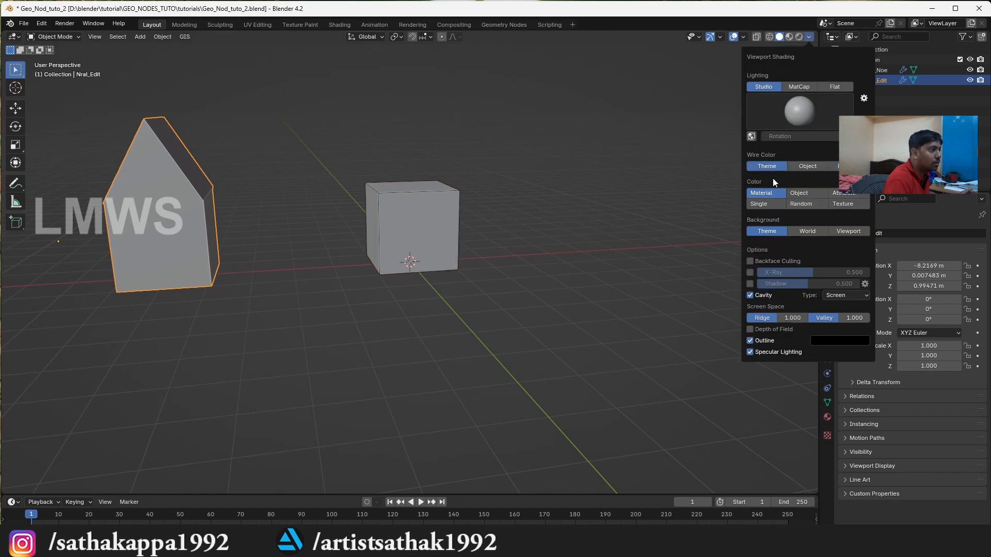
# Set the viewport shading's object color to Random, select Geo_Noe, and save the file.
pyautogui.click(819, 205)
pyautogui.hotkey('ctrl', 's')
pyautogui.click(199, 206)
pyautogui.moveTo(801, 91); pyautogui.dragTo(723, 137)
pyautogui.click(403, 239)
pyautogui.hotkey('ctrl', 's')
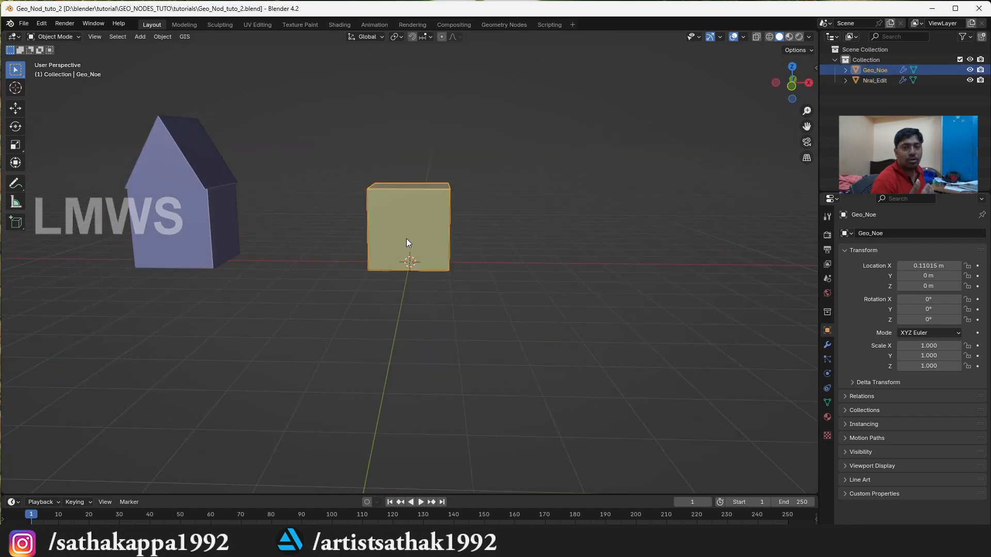
# Hide Nral_Edit and switch to the Geometry Nodes workspace with Geo_Noe's node tree.
pyautogui.press('KP_1')
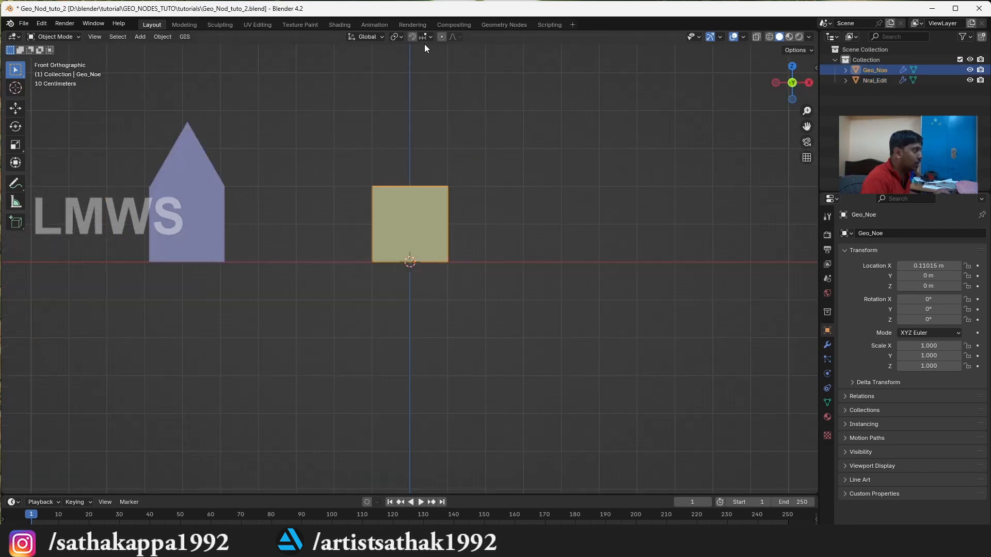
pyautogui.click(970, 80)
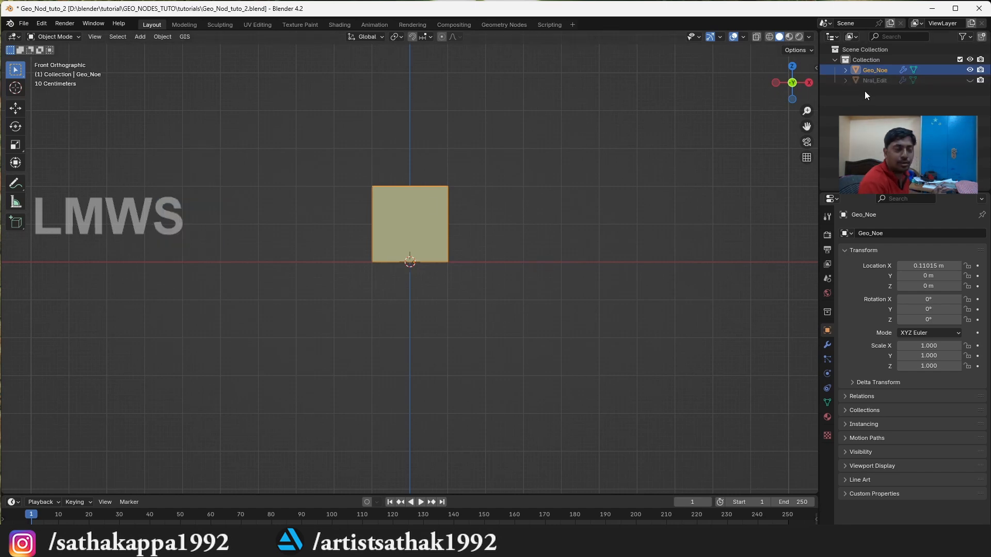
pyautogui.click(507, 25)
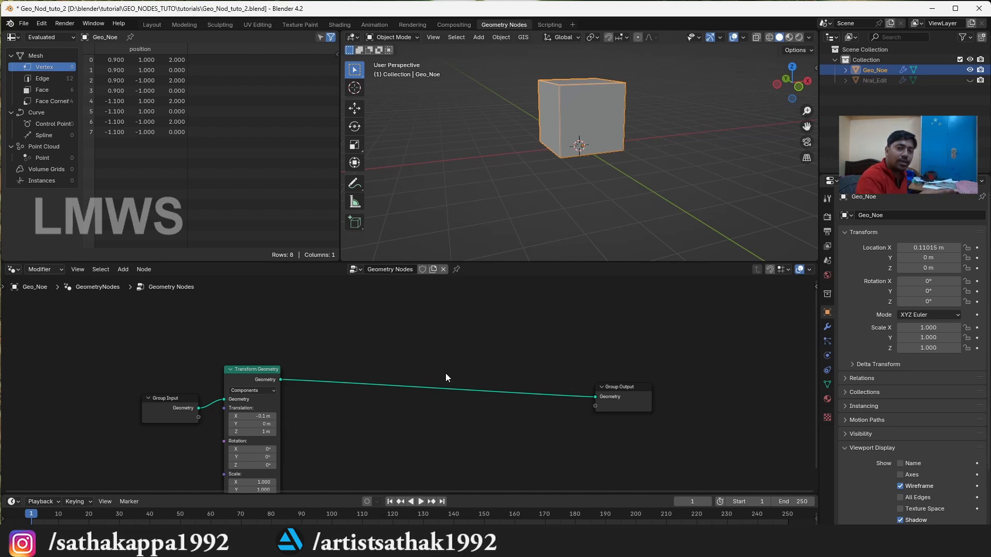
# Add a Cylinder node above Transform Geometry and connect its Mesh output to the Group Output's Geometry input.
pyautogui.hotkey('shift', 'a')
pyautogui.click(430, 296)
pyautogui.write('cyc')
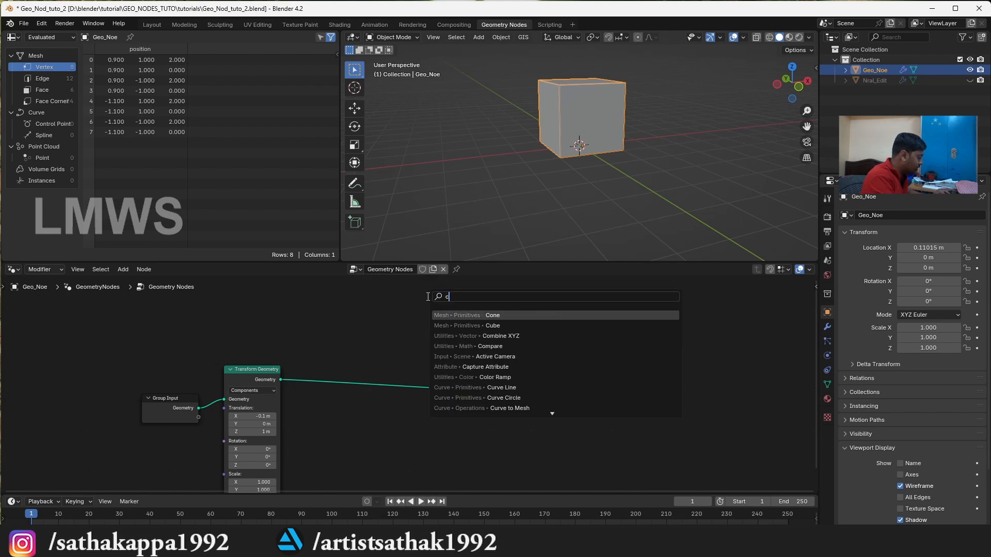
pyautogui.press('Down')
pyautogui.press('Down')
pyautogui.press('Down')
pyautogui.press('Return')
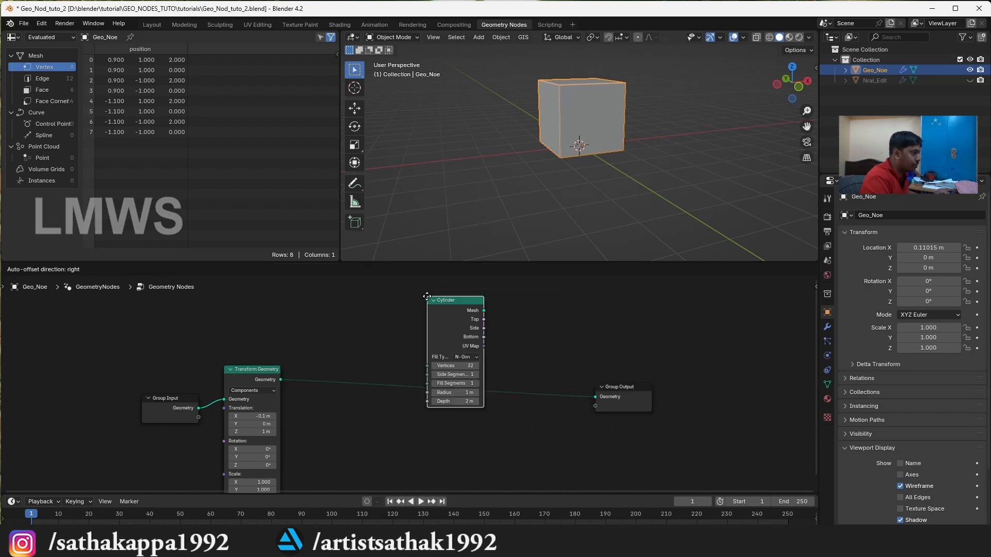
pyautogui.click(227, 331)
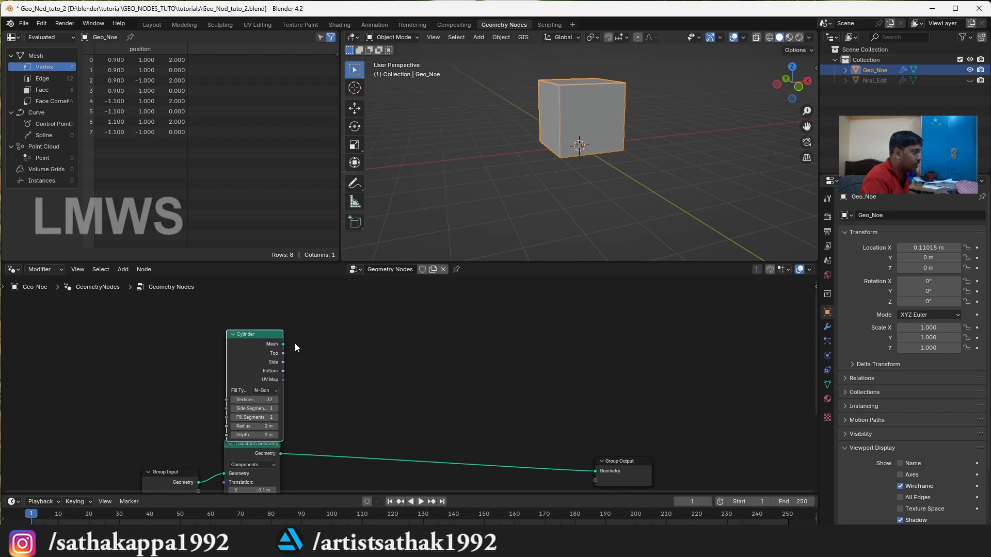
pyautogui.moveTo(284, 345); pyautogui.dragTo(596, 434)
# Set the Cylinder node's vertices to 3 and move the node clear of the Transform Geometry node.
pyautogui.scroll(5, 649, 128)
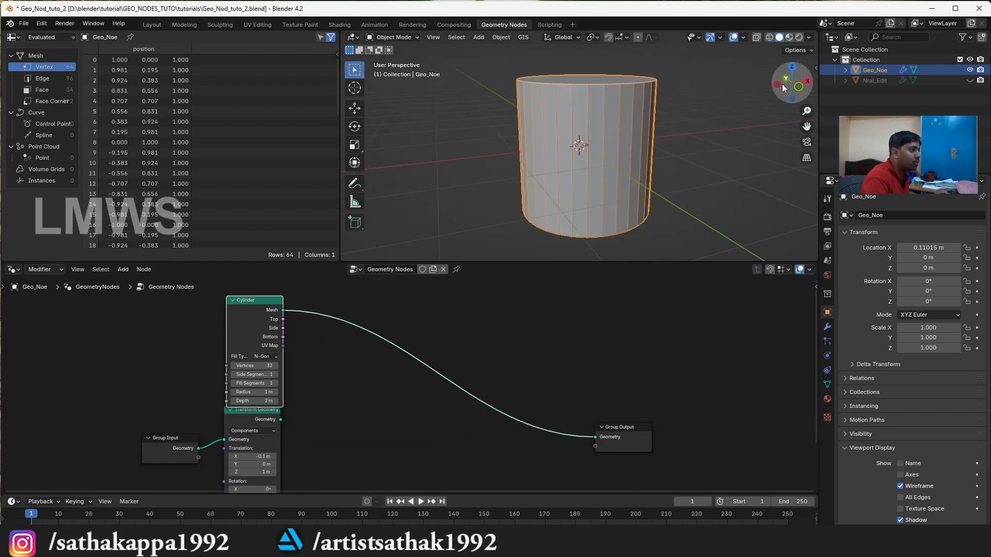
pyautogui.moveTo(782, 85); pyautogui.dragTo(777, 103)
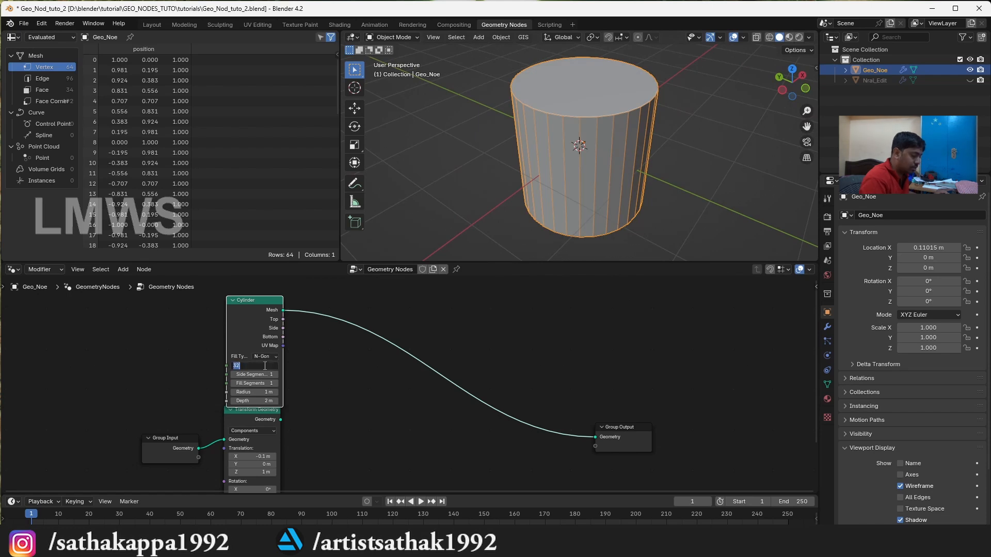
pyautogui.write('3')
pyautogui.press('Return')
pyautogui.moveTo(248, 325); pyautogui.dragTo(214, 315)
# Add a Transform Geometry node between the Cylinder and the Group Output.
pyautogui.hotkey('shift', 'a')
pyautogui.click(360, 299)
pyautogui.write('trans')
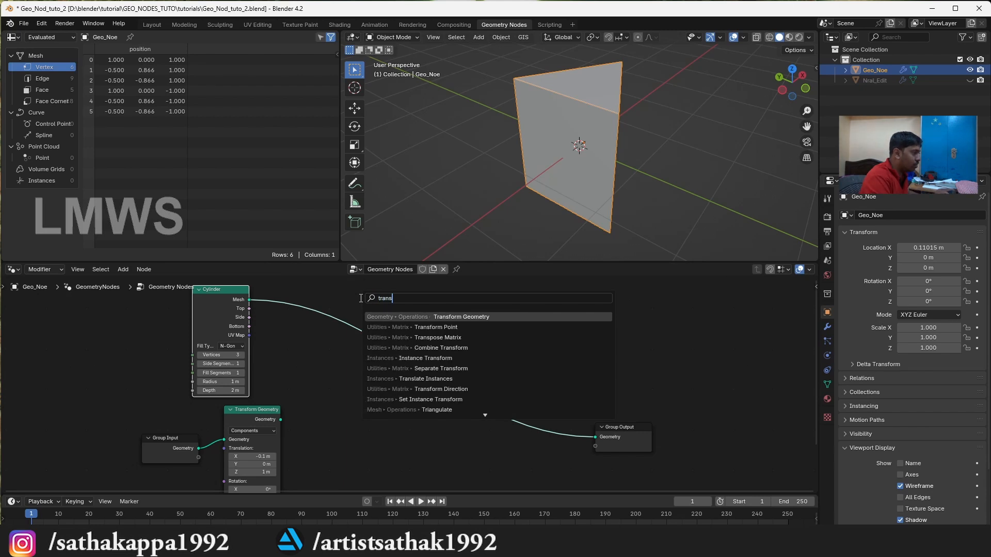
pyautogui.press('Return')
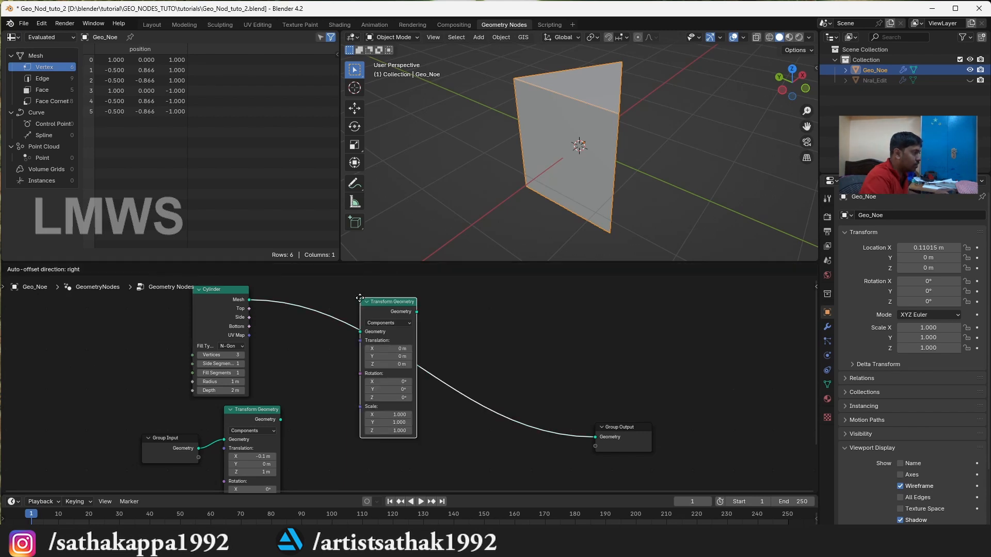
pyautogui.click(355, 364)
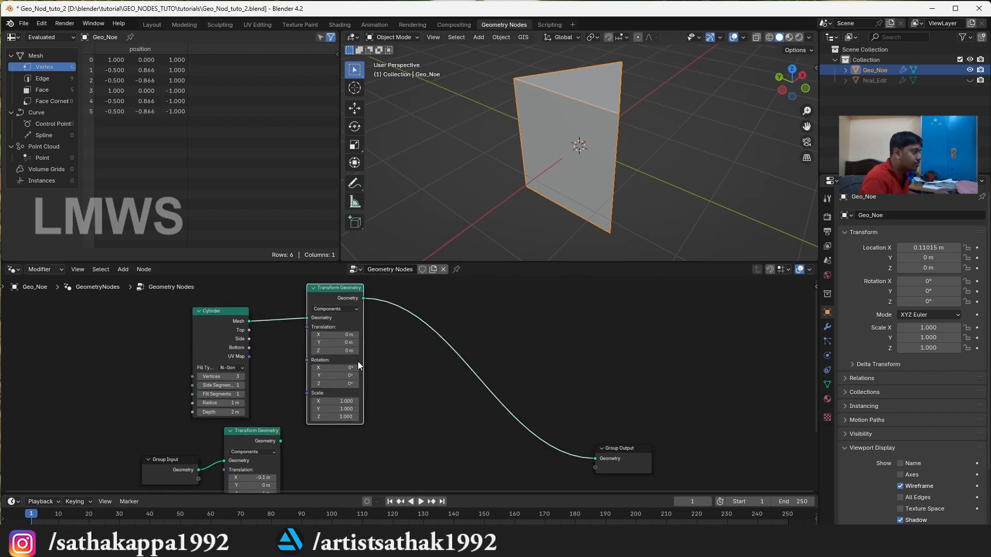
# Try rotating the prism 90° about Y in the new Transform Geometry node.
pyautogui.click(328, 370)
pyautogui.press('Tab')
pyautogui.write('90')
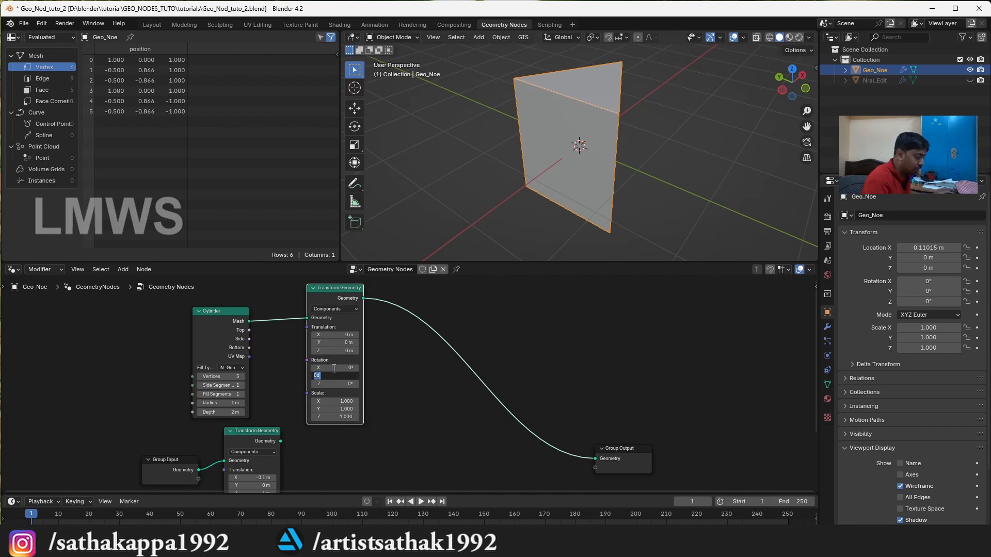
pyautogui.press('Return')
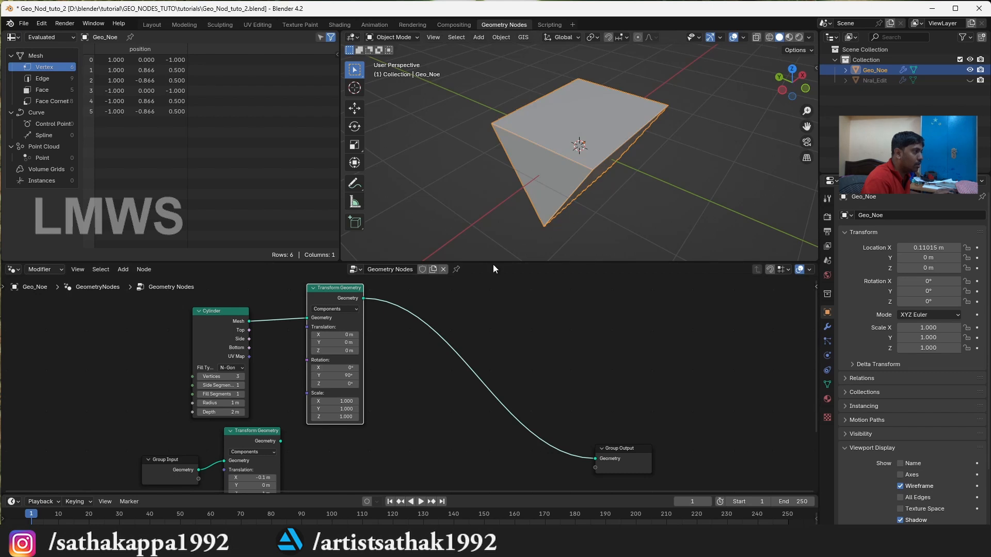
# Set the Y rotation of the cylinder's Transform Geometry node to -90° and save the file.
pyautogui.moveTo(331, 368)
pyautogui.mouseDown()
pyautogui.moveTo(366, 365)
pyautogui.moveTo(328, 377)
pyautogui.mouseUp()
pyautogui.hotkey('ctrl', 'z')
pyautogui.hotkey('ctrl', 'z')
pyautogui.rightClick(339, 366)
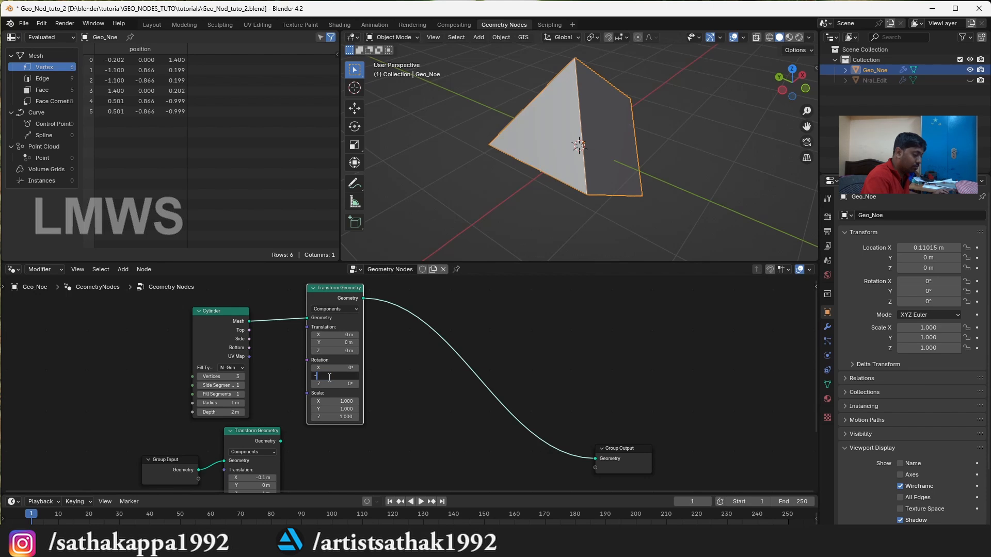
pyautogui.write('-90')
pyautogui.press('Return')
pyautogui.hotkey('ctrl', 's')
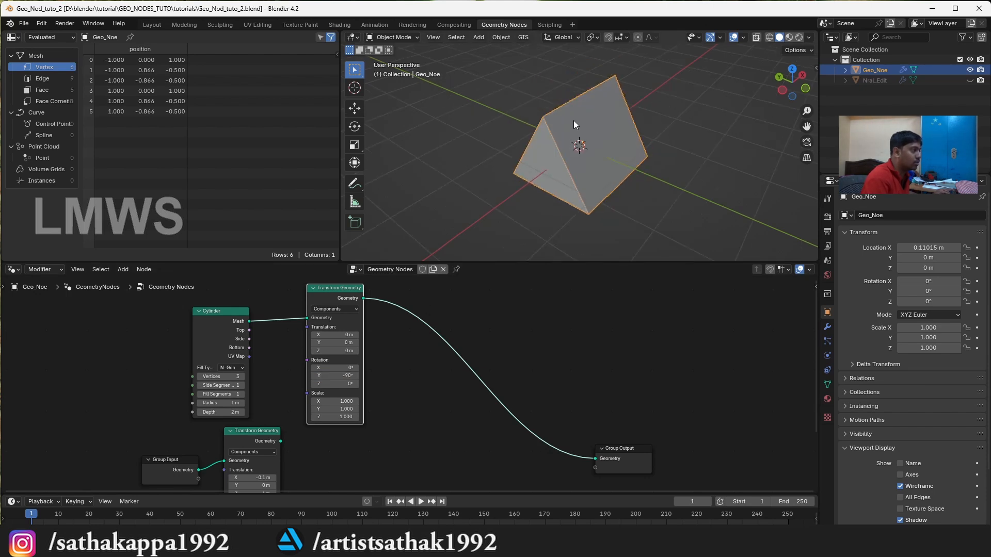
# Move the Group Output node farther from the others and compare the cube's and the prism's Transform Geometry outputs on it.
pyautogui.press('KP_1')
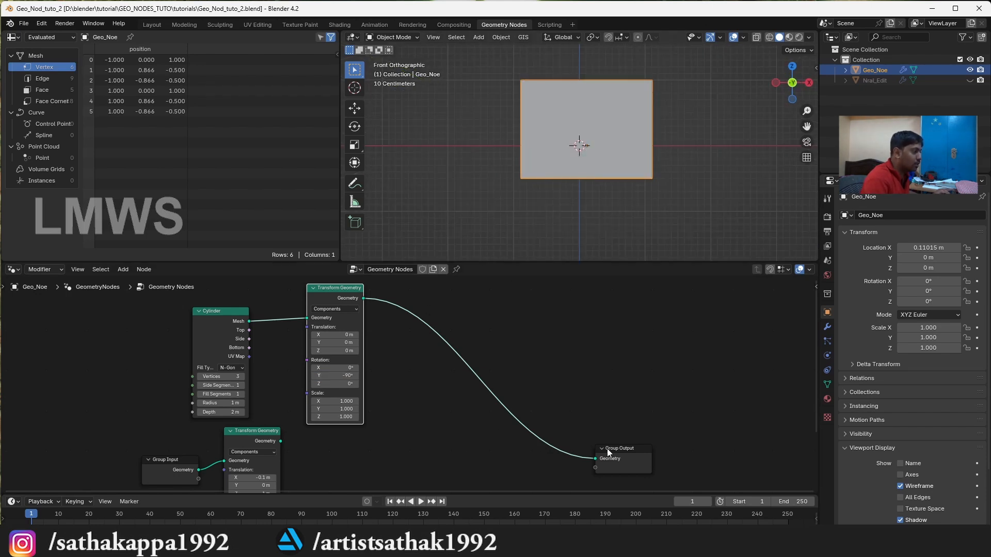
pyautogui.moveTo(607, 453); pyautogui.dragTo(707, 427)
pyautogui.moveTo(280, 441); pyautogui.dragTo(693, 433)
pyautogui.moveTo(363, 298); pyautogui.dragTo(697, 437)
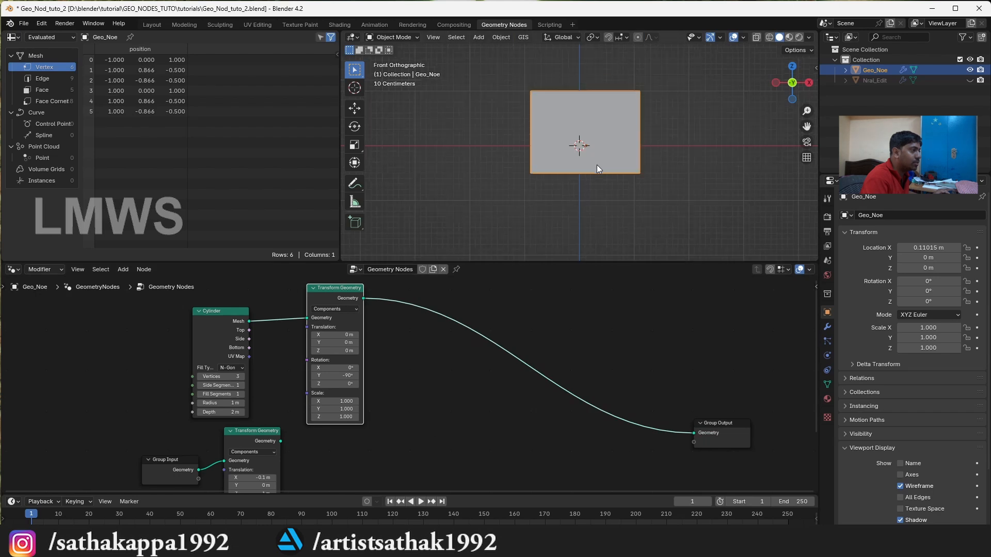
# Connect the cube's Transform Geometry node to the Group Output in place of the prism's.
pyautogui.moveTo(280, 441); pyautogui.dragTo(693, 434)
pyautogui.moveTo(363, 298); pyautogui.dragTo(702, 447)
pyautogui.moveTo(807, 127); pyautogui.dragTo(792, 182)
pyautogui.rightClick(398, 329)
pyautogui.moveTo(364, 299); pyautogui.dragTo(694, 433)
pyautogui.moveTo(673, 428); pyautogui.dragTo(690, 432)
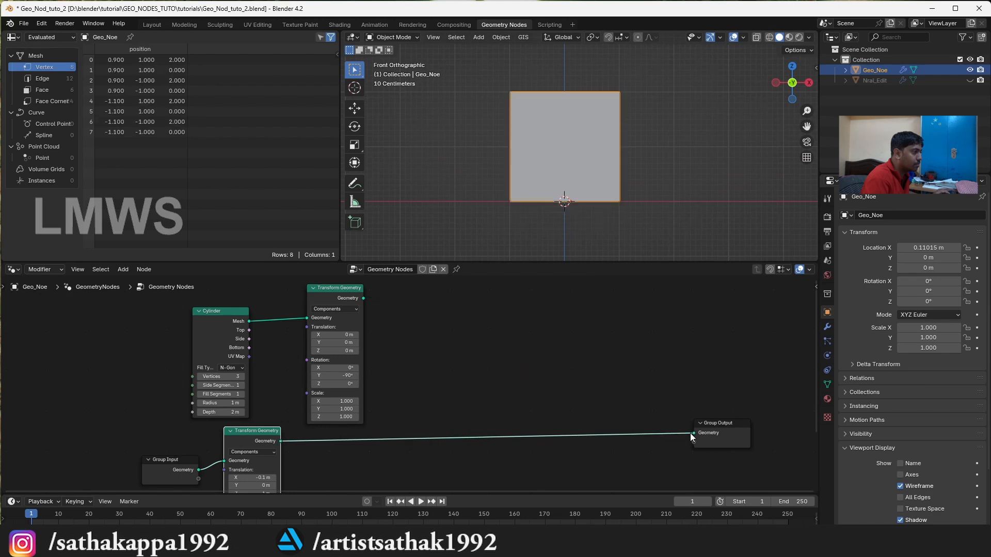
# Add a Join Geometry node before the Group Output and feed both Transform Geometry nodes into it.
pyautogui.hotkey('shift', 'a')
pyautogui.write('join')
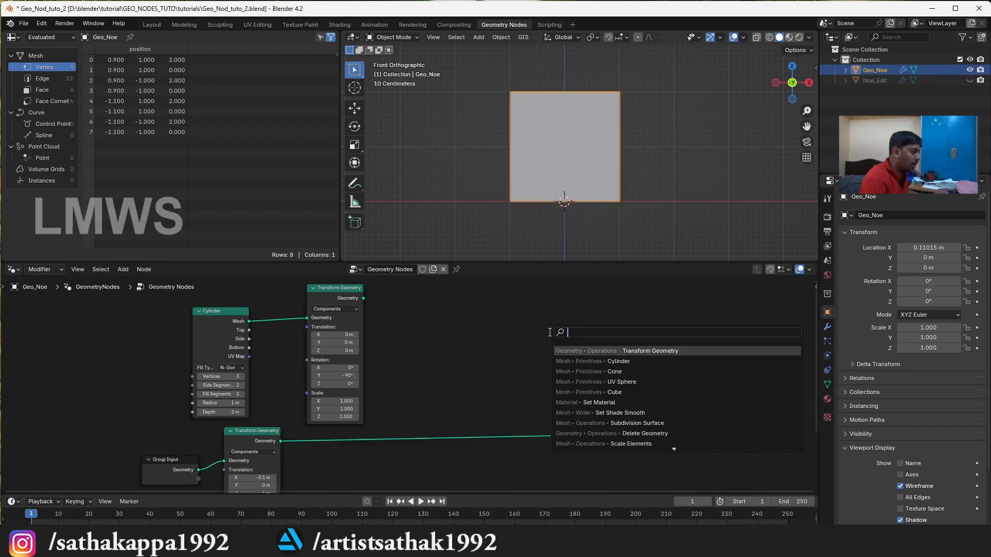
pyautogui.press('Return')
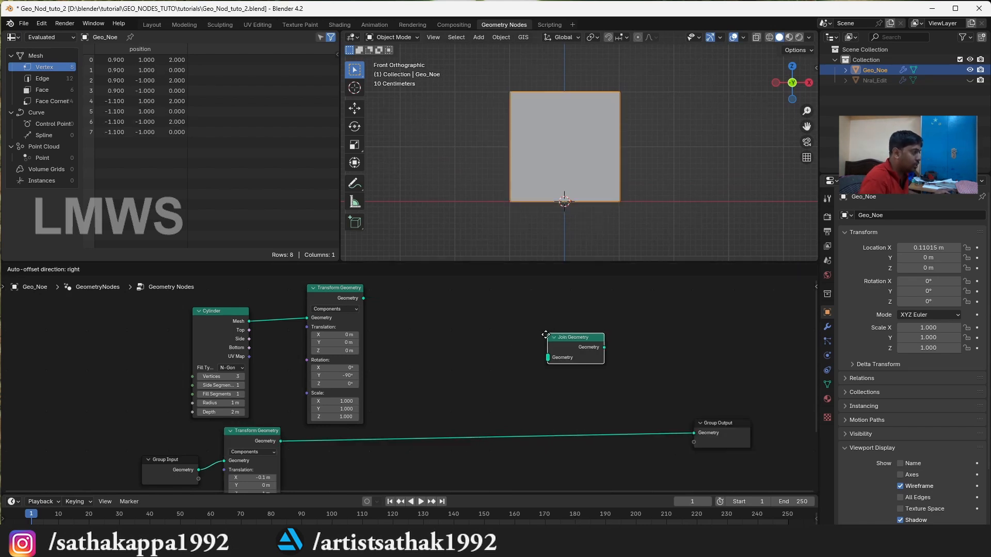
pyautogui.click(498, 367)
pyautogui.moveTo(363, 298); pyautogui.dragTo(499, 390)
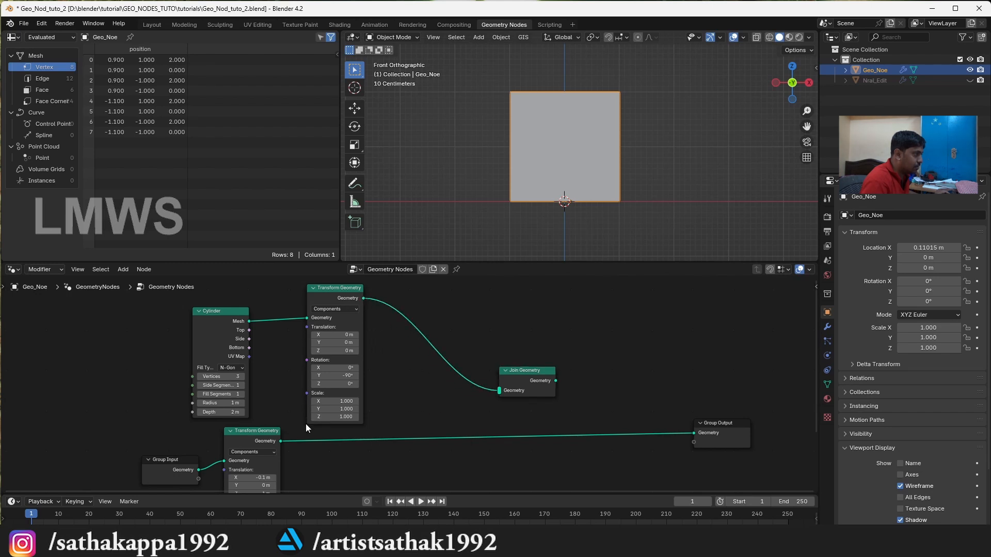
pyautogui.moveTo(283, 441); pyautogui.dragTo(695, 433)
# Switch the viewport to wireframe shading and view the joined shapes from the right side.
pyautogui.moveTo(792, 85)
pyautogui.mouseDown()
pyautogui.moveTo(780, 75)
pyautogui.moveTo(792, 99)
pyautogui.mouseUp()
pyautogui.click(769, 37)
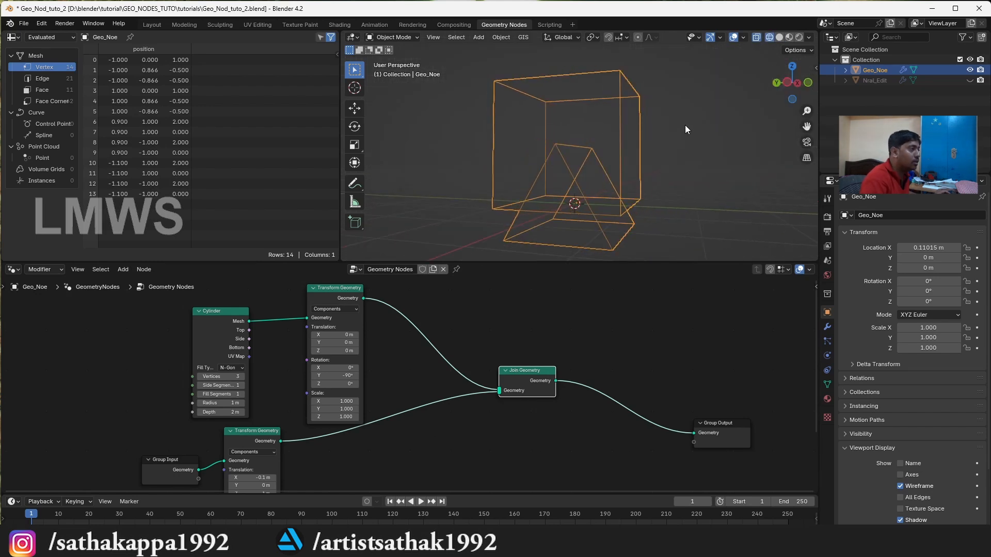
pyautogui.press('KP_1')
pyautogui.press('KP_3')
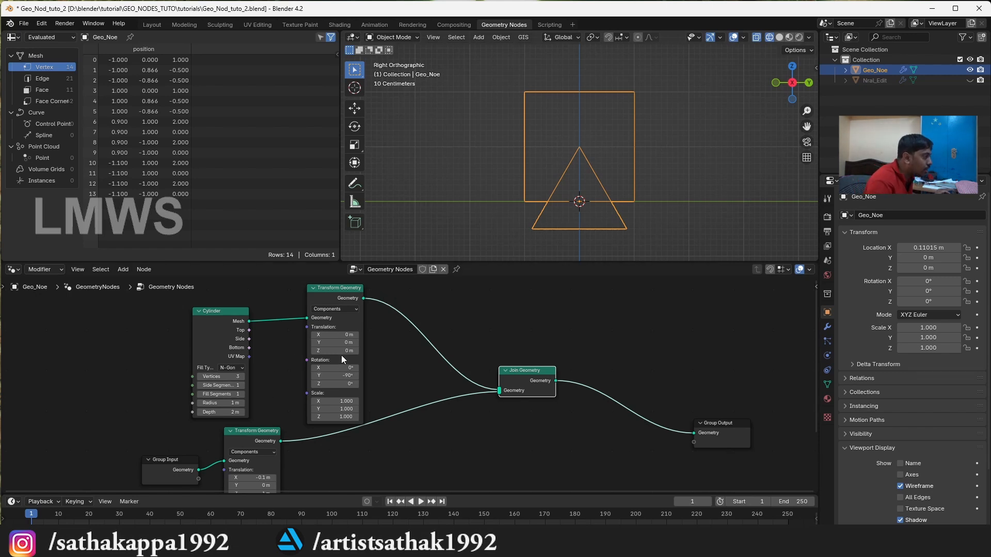
# Shift the Cylinder and its Transform Geometry node aside, and raise the roof prism with a Z translation of 2.5 m.
pyautogui.moveTo(220, 311); pyautogui.dragTo(182, 295)
pyautogui.moveTo(320, 297); pyautogui.dragTo(259, 286)
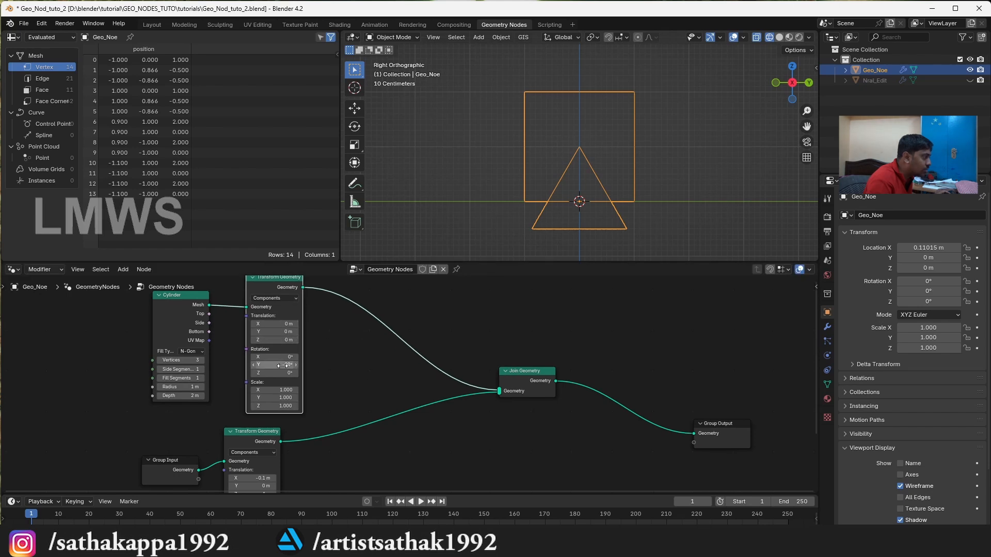
pyautogui.moveTo(276, 339); pyautogui.dragTo(343, 339)
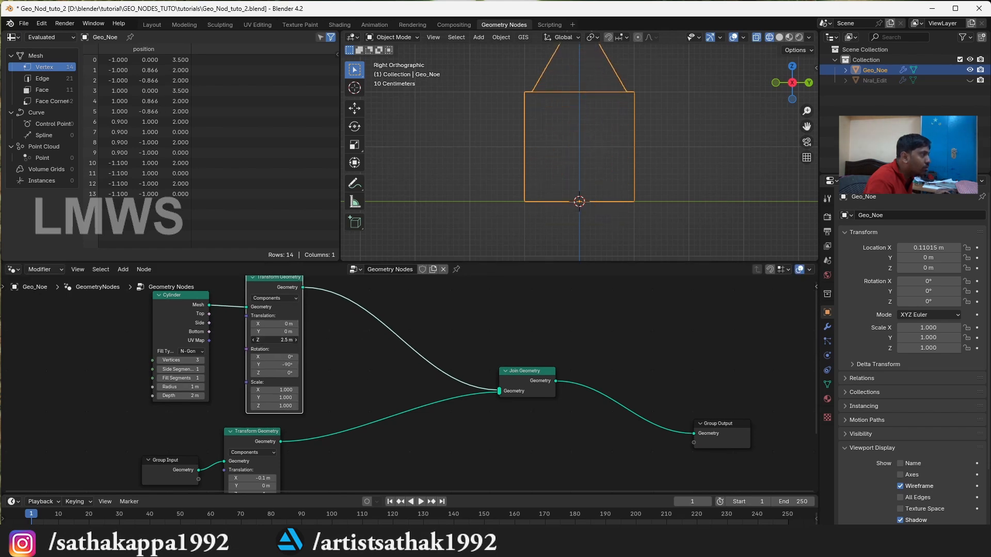
pyautogui.moveTo(806, 127); pyautogui.dragTo(790, 198)
pyautogui.scroll(1, 634, 137)
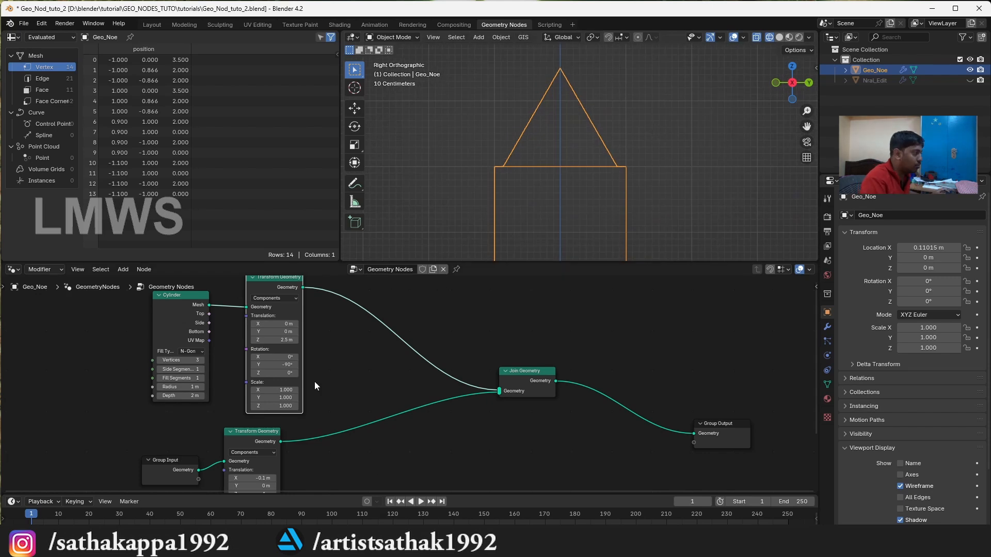
# Add a Value node and place it beside the Cylinder, above the Group Input.
pyautogui.hotkey('shift', 'a')
pyautogui.write('v')
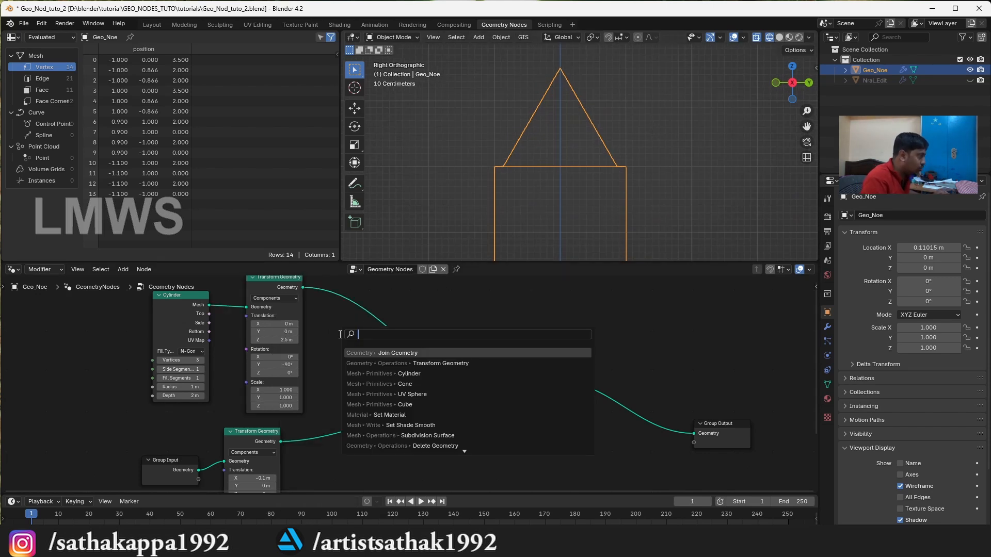
pyautogui.write('alu')
pyautogui.press('Return')
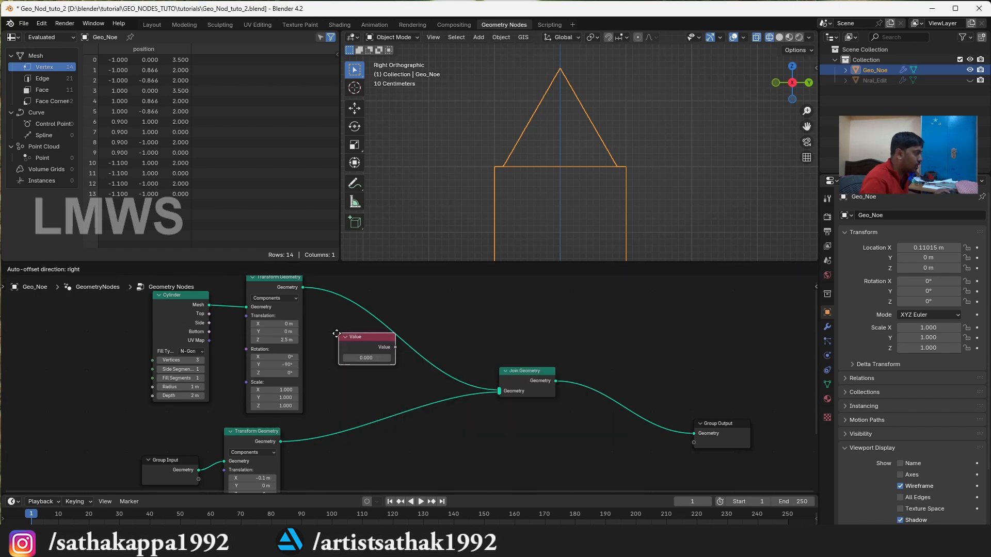
pyautogui.click(47, 406)
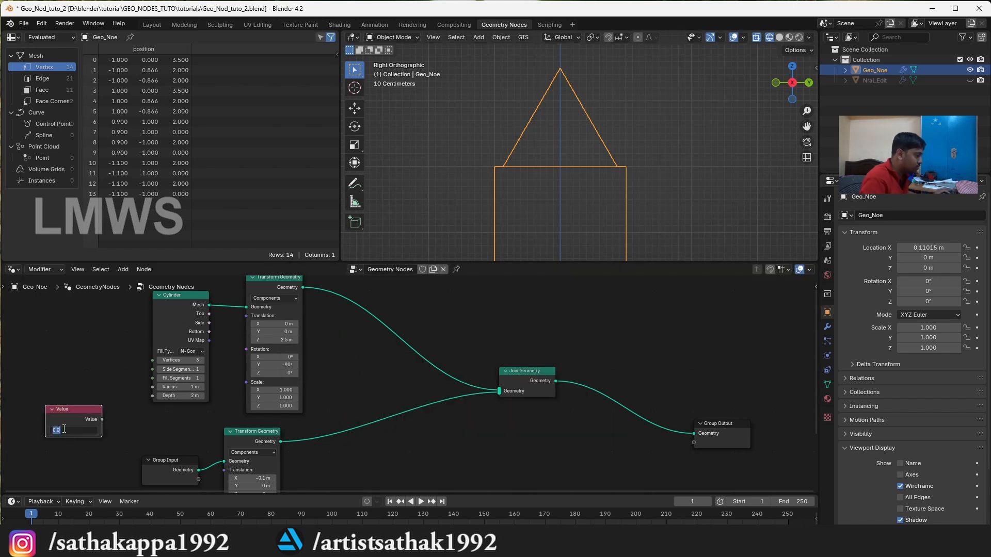
# Connect the Value node to the Scale of the roof's Transform Geometry node and set it to 1.2.
pyautogui.moveTo(103, 419); pyautogui.dragTo(253, 387)
pyautogui.click(96, 430)
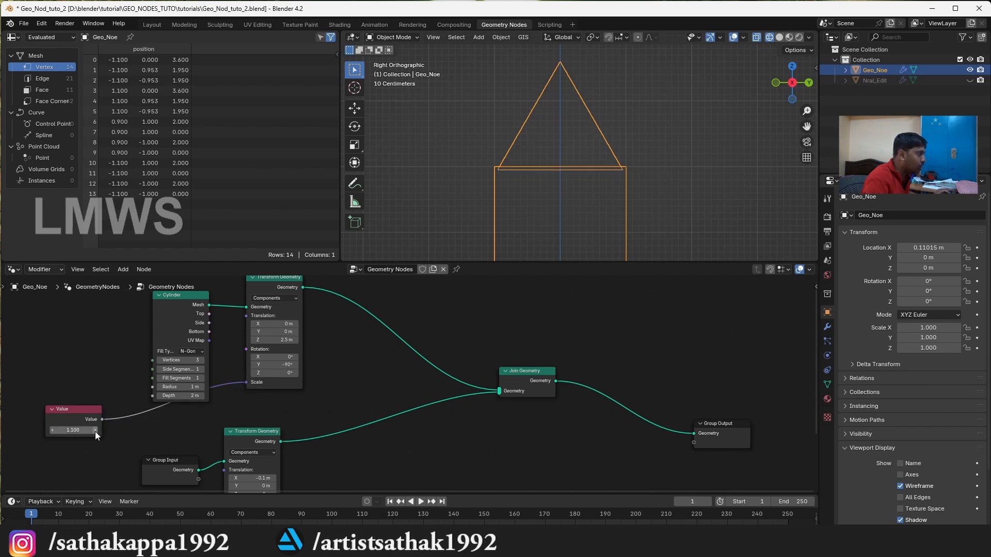
pyautogui.click(95, 431)
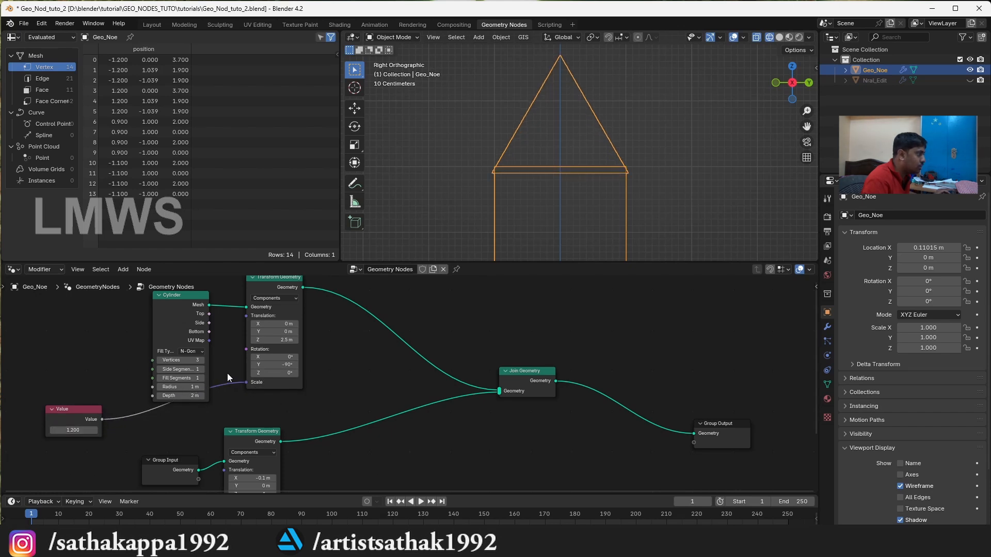
# Set the roof's Z translation to 2.6 m, save the file, and check the house from the side and front.
pyautogui.click(296, 340)
pyautogui.scroll(-1, 661, 107)
pyautogui.hotkey('ctrl', 's')
pyautogui.moveTo(792, 82); pyautogui.dragTo(748, 84)
pyautogui.scroll(-2, 712, 138)
pyautogui.press('KP_3')
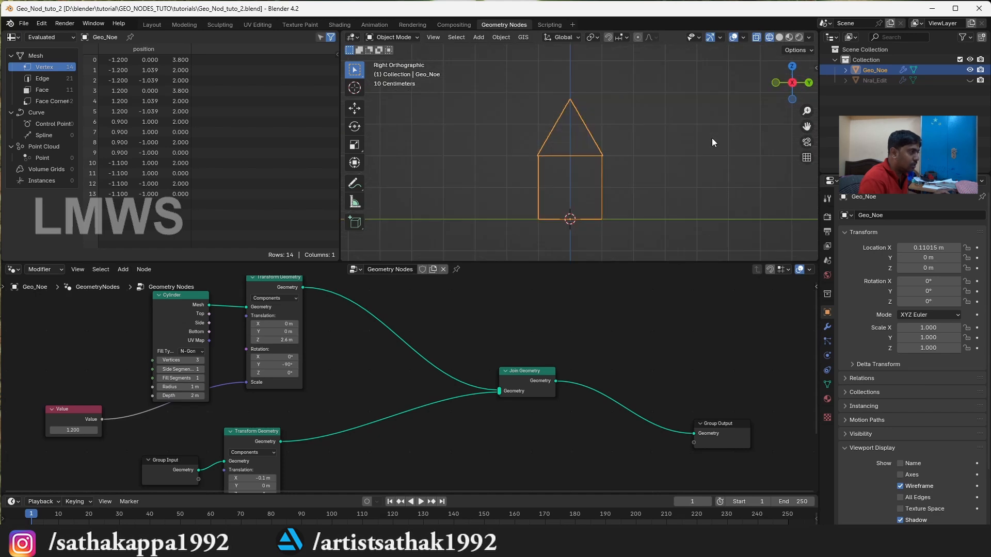
pyautogui.press('KP_1')
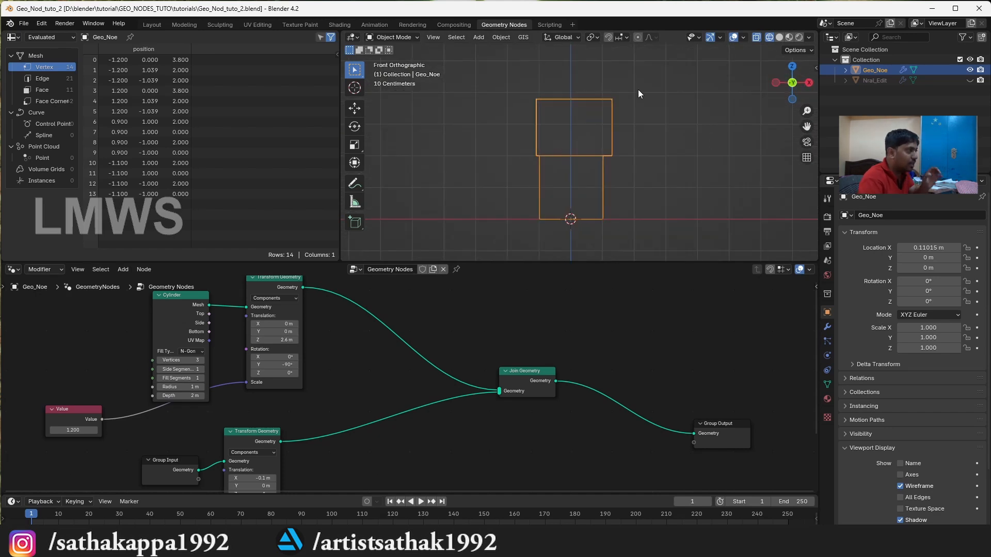
# Space out the nodes and disconnect the Value node from the Scale of the roof's Transform Geometry node.
pyautogui.moveTo(280, 280); pyautogui.dragTo(321, 289)
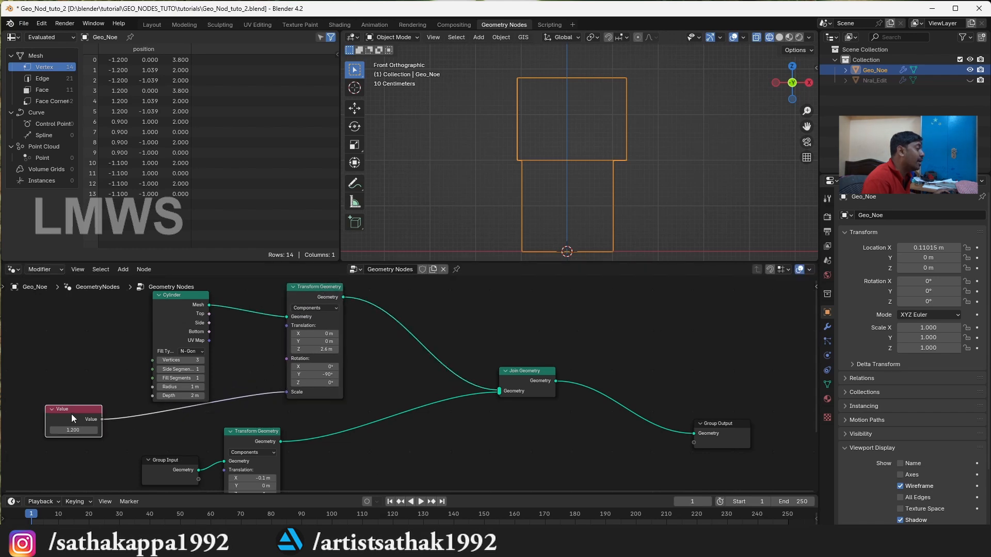
pyautogui.moveTo(71, 413); pyautogui.dragTo(84, 416)
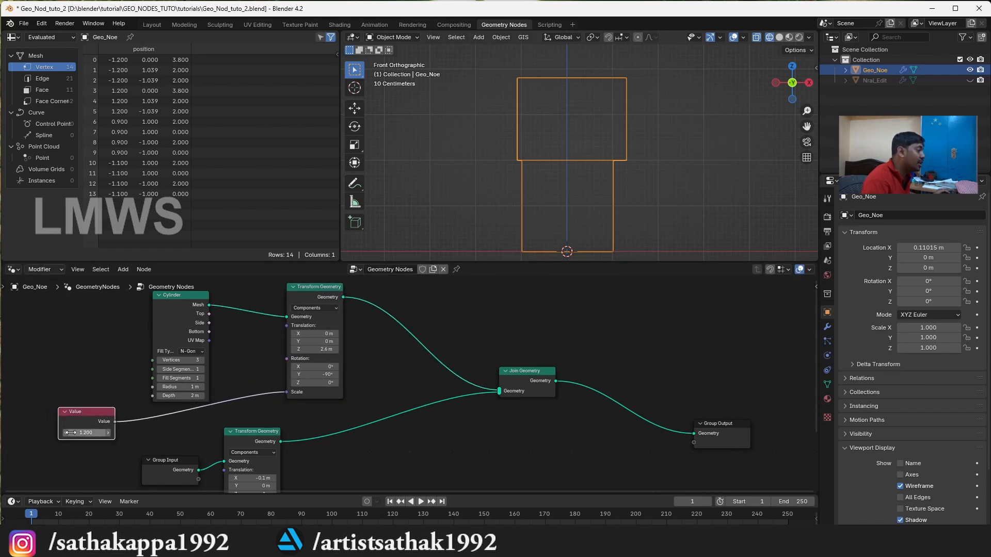
pyautogui.click(303, 395)
pyautogui.moveTo(285, 393); pyautogui.dragTo(304, 400)
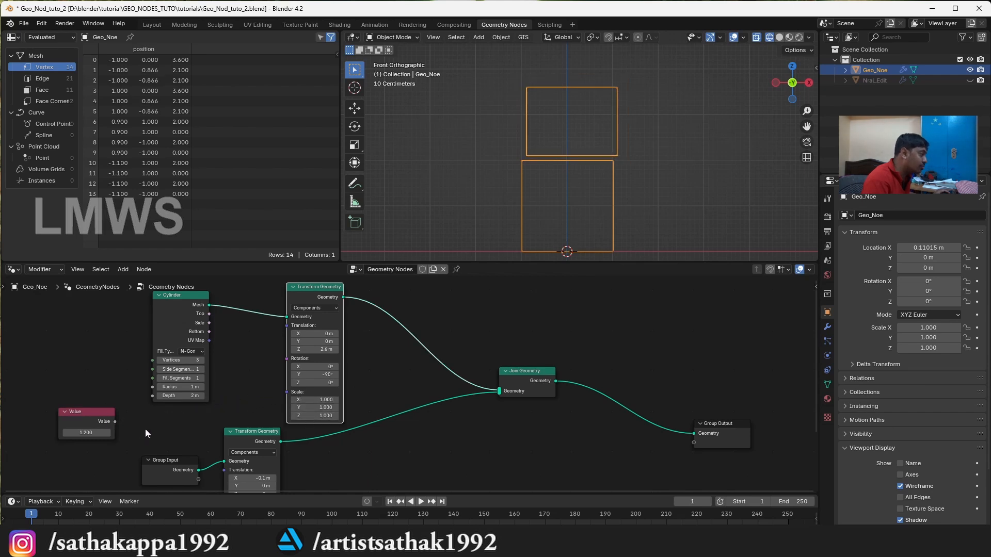
pyautogui.moveTo(236, 432); pyautogui.dragTo(265, 423)
pyautogui.moveTo(153, 438); pyautogui.dragTo(158, 477)
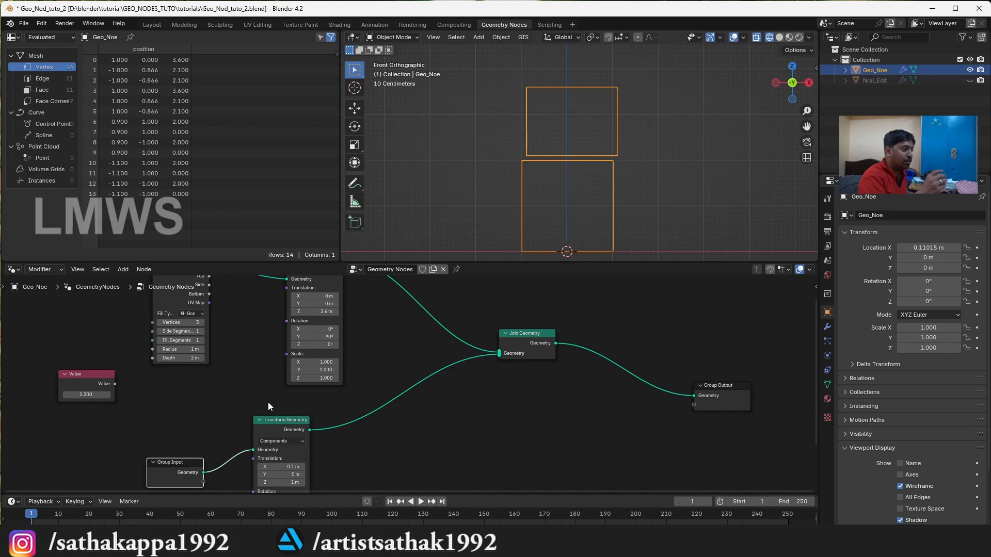
# Try a scale of 1.2 on only the X axis of the roof's Transform Geometry node and undo it.
pyautogui.scroll(1, 289, 382)
pyautogui.doubleClick(305, 358)
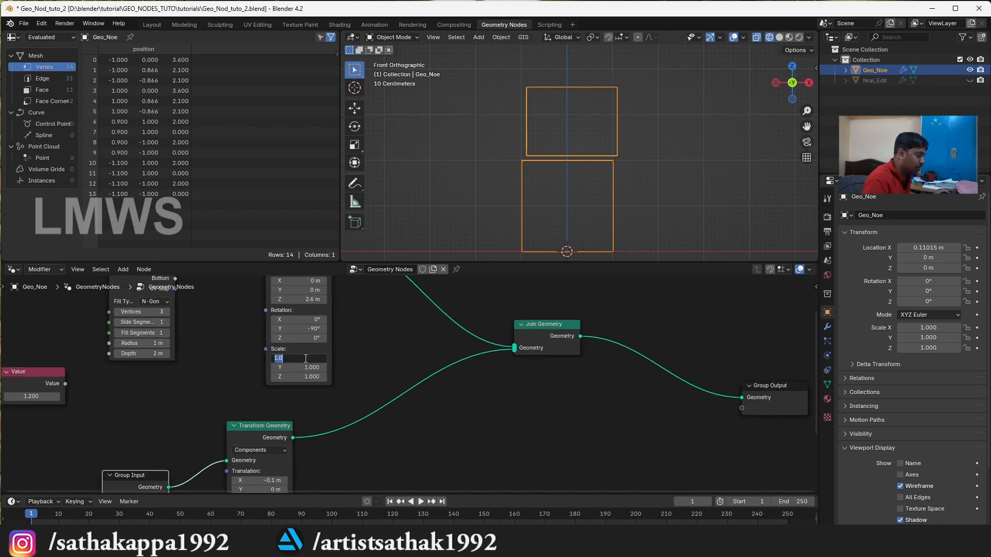
pyautogui.write('1')
pyautogui.press('Return')
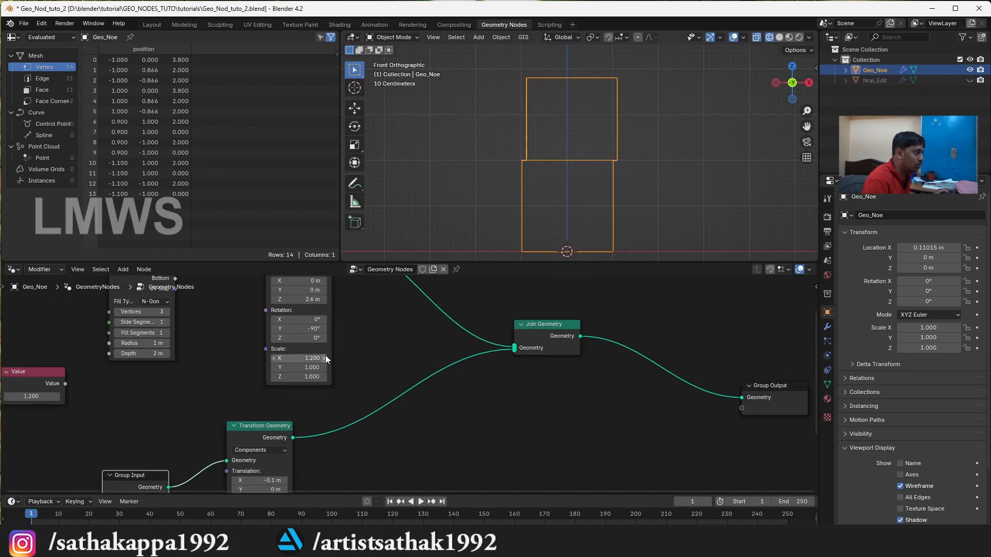
pyautogui.scroll(-1, 730, 160)
pyautogui.moveTo(795, 79); pyautogui.dragTo(779, 88)
pyautogui.doubleClick(301, 358)
pyautogui.write('1.2')
pyautogui.press('Return')
pyautogui.hotkey('ctrl', 'z')
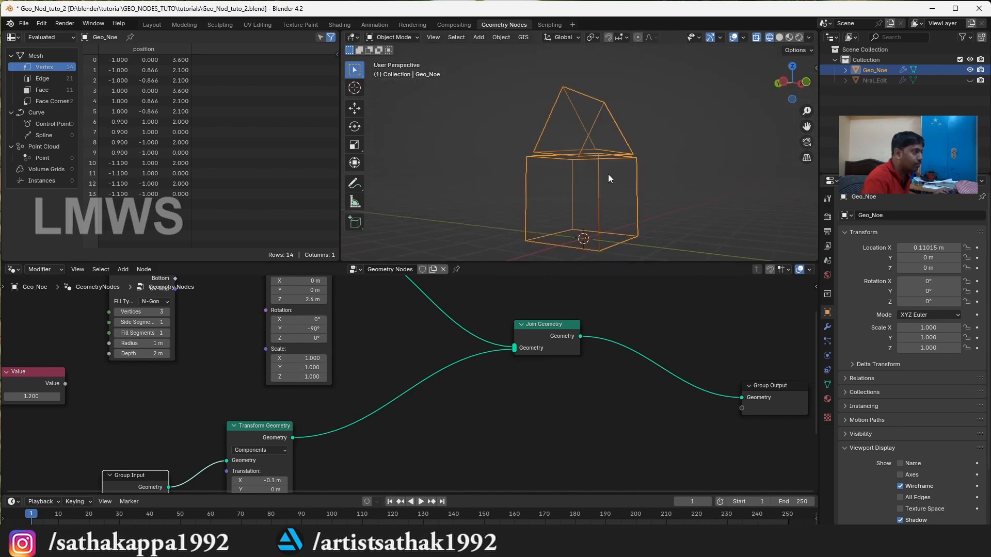
# Set the X, Y and Z scale of the roof's Transform Geometry node to 1.2.
pyautogui.click(648, 156)
pyautogui.press('KP_1')
pyautogui.scroll(1, 648, 156)
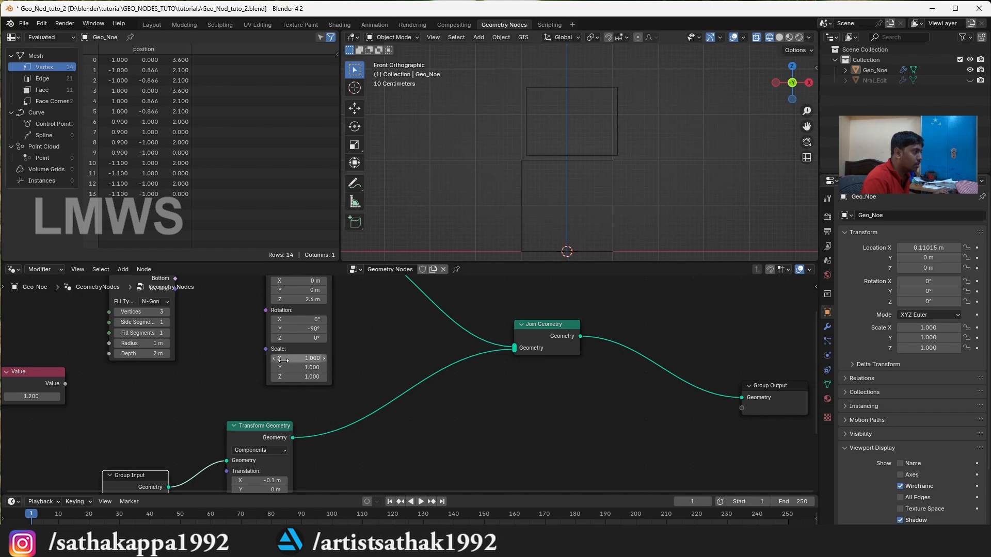
pyautogui.moveTo(297, 358); pyautogui.dragTo(297, 376)
pyautogui.write('1.2')
pyautogui.press('Return')
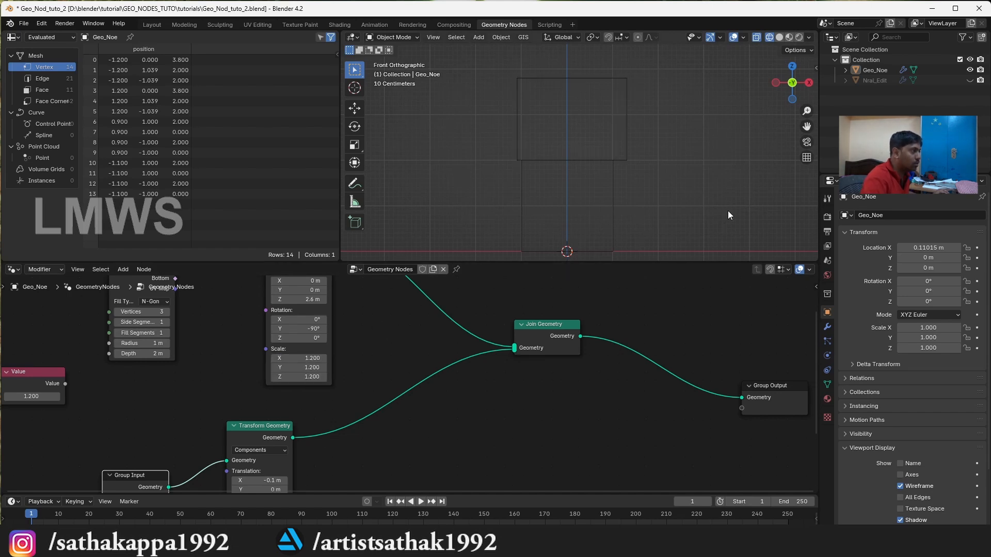
# Try a Y scale of 0.6 on the roof's Transform Geometry node, undo it, and set its Z scale to 1.1.
pyautogui.moveTo(296, 358); pyautogui.dragTo(251, 358)
pyautogui.hotkey('ctrl', 'z')
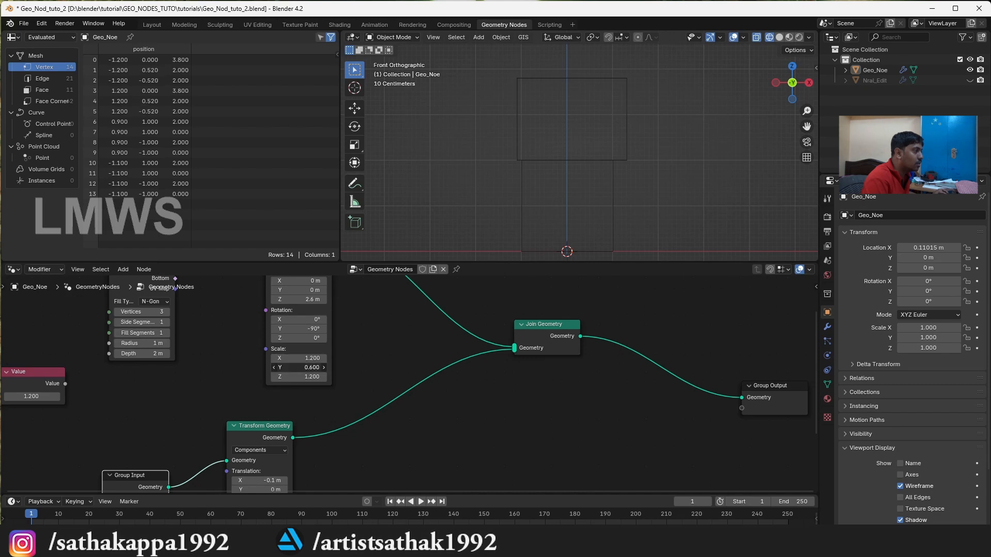
pyautogui.doubleClick(304, 377)
pyautogui.write('0.3')
pyautogui.press('Return')
pyautogui.moveTo(299, 377); pyautogui.dragTo(402, 377)
pyautogui.scroll(1, 508, 246)
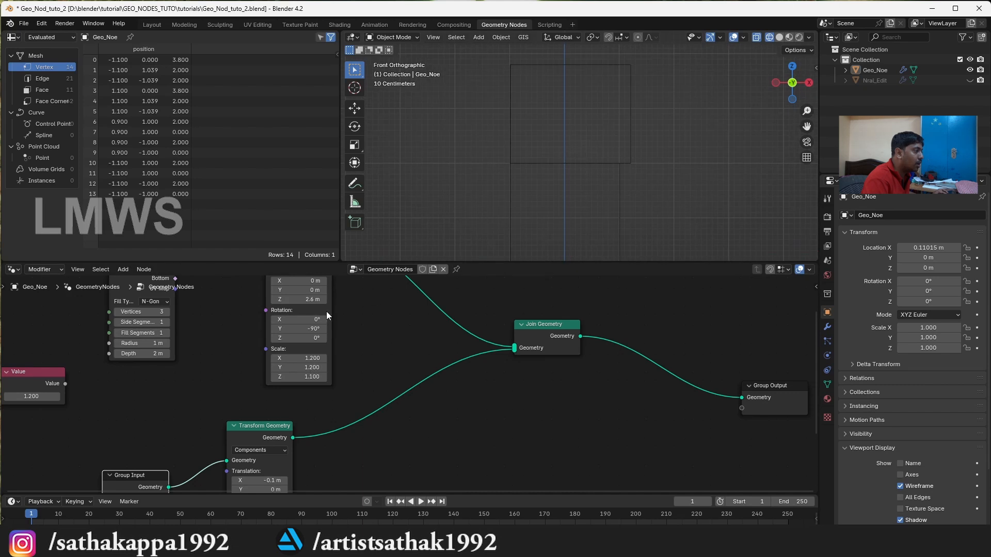
# Set the roof's X translation to -0.1 m and its Z scale to 1.0, keeping the Z translation at 2.6 m.
pyautogui.moveTo(806, 128); pyautogui.dragTo(805, 146)
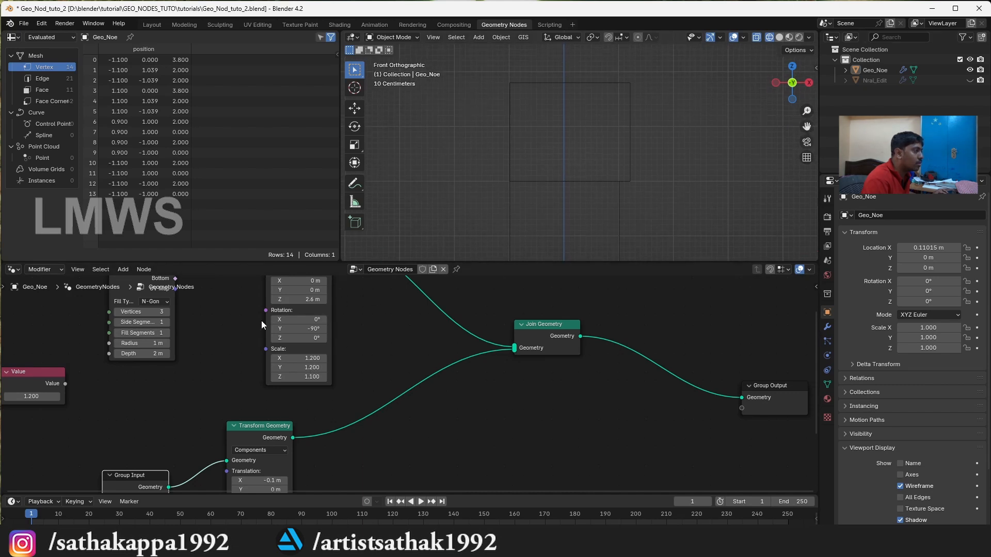
pyautogui.click(274, 290)
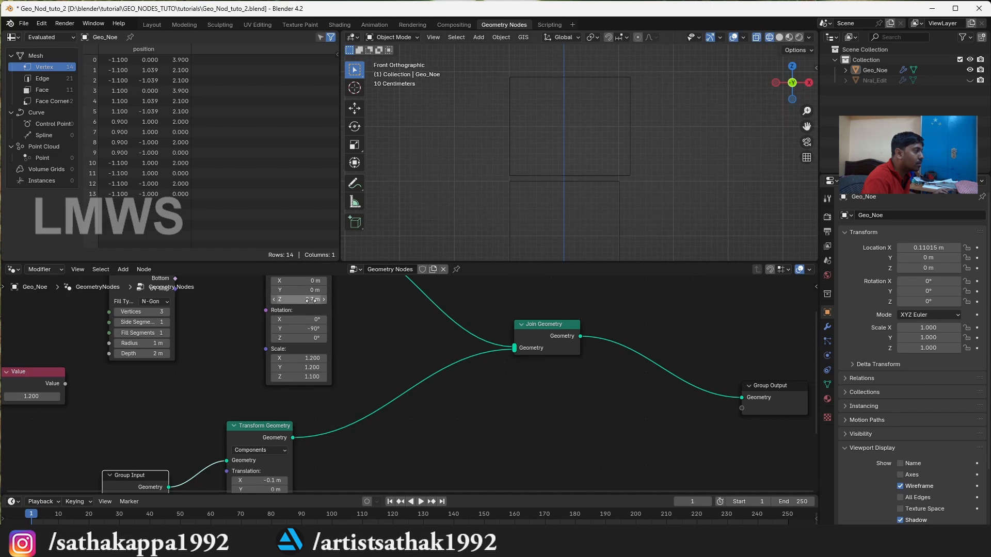
pyautogui.moveTo(282, 280)
pyautogui.mouseDown()
pyautogui.moveTo(312, 280)
pyautogui.moveTo(276, 283)
pyautogui.mouseUp()
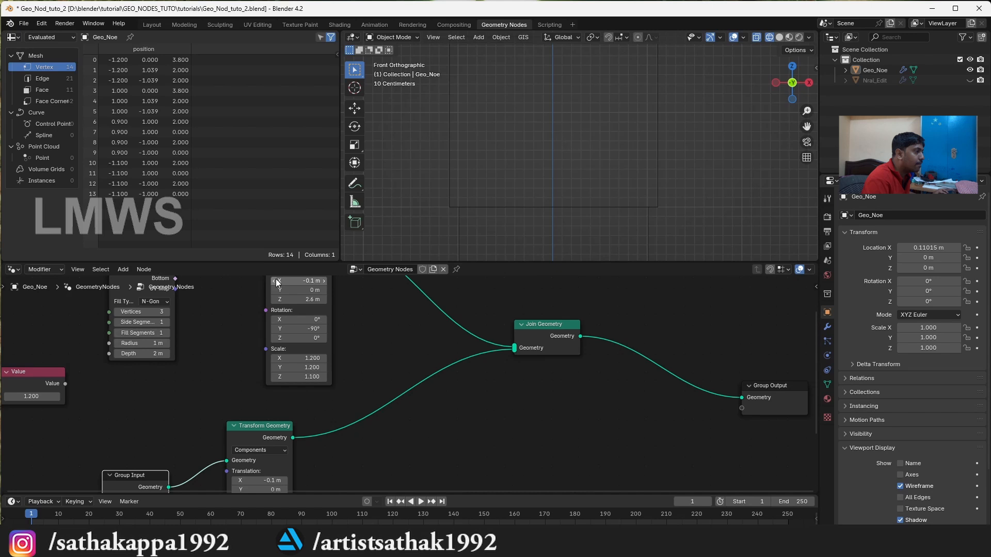
pyautogui.click(273, 377)
# Save the file, switch the viewport to solid shading and return to the Layout workspace.
pyautogui.scroll(-5, 626, 159)
pyautogui.moveTo(792, 85)
pyautogui.mouseDown()
pyautogui.moveTo(778, 88)
pyautogui.moveTo(815, 86)
pyautogui.mouseUp()
pyautogui.hotkey('ctrl', 's')
pyautogui.click(779, 37)
pyautogui.click(151, 24)
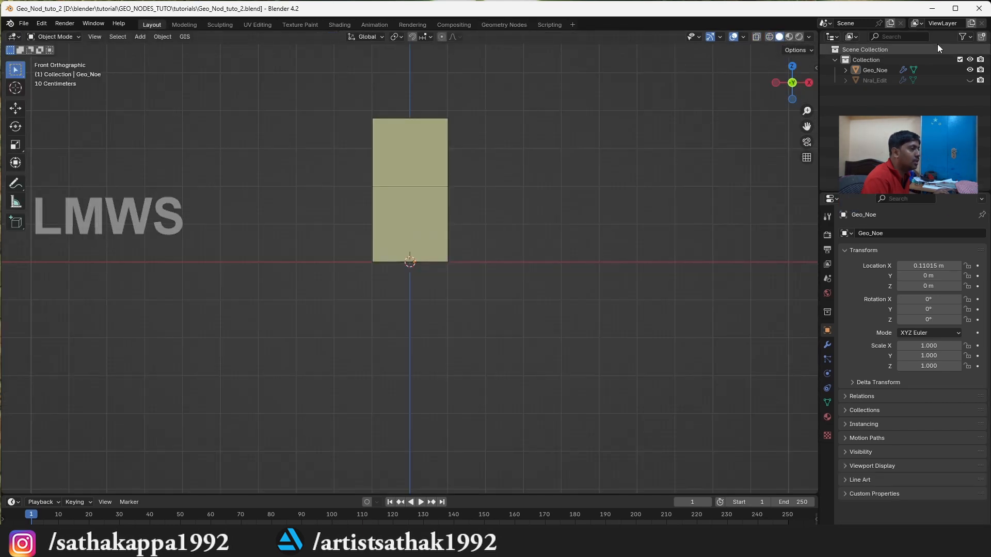
# Unhide Nral_Edit, view both houses in perspective, select Geo_Noe and save the file.
pyautogui.click(969, 80)
pyautogui.moveTo(794, 101)
pyautogui.mouseDown()
pyautogui.moveTo(784, 88)
pyautogui.moveTo(799, 88)
pyautogui.mouseUp()
pyautogui.click(217, 189)
pyautogui.click(412, 201)
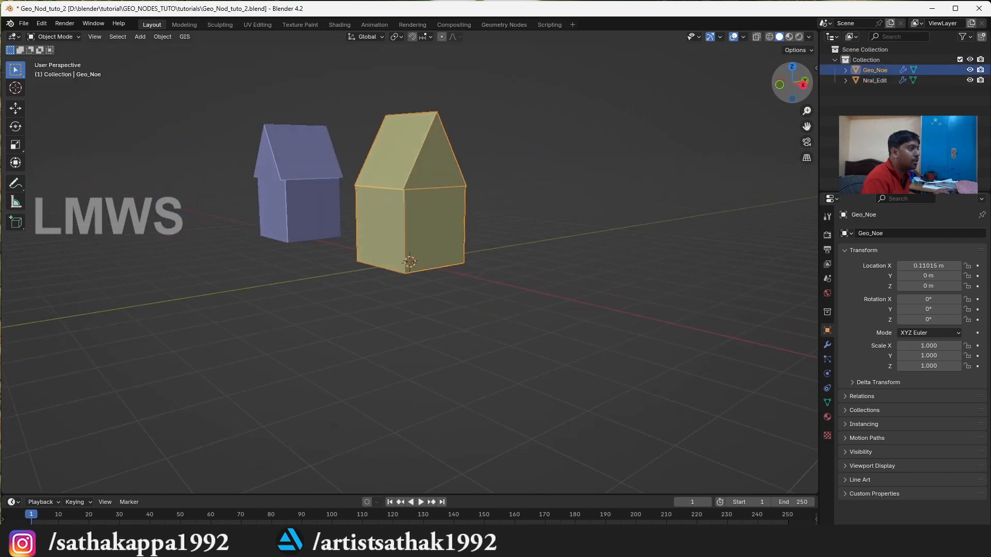
pyautogui.hotkey('ctrl', 's')
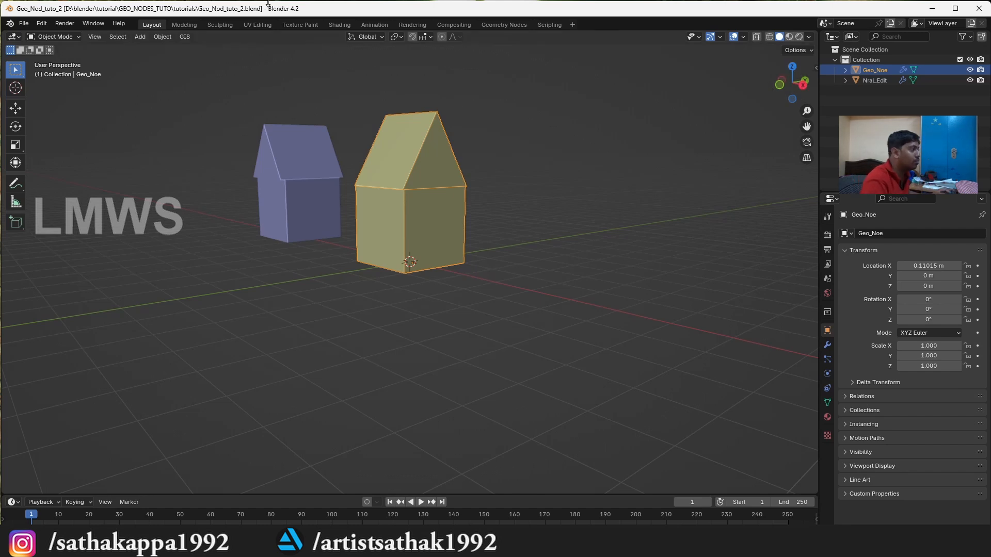
# Return to the Geometry Nodes workspace and add an unconnected Delete Geometry node near the Join Geometry node.
pyautogui.click(493, 25)
pyautogui.press('Home')
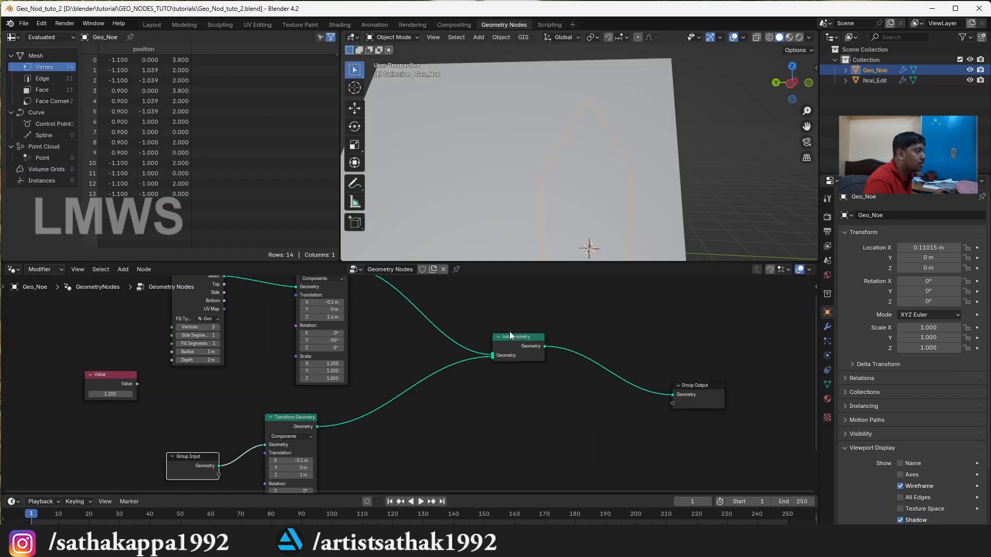
pyautogui.hotkey('shift', 'a')
pyautogui.write('de')
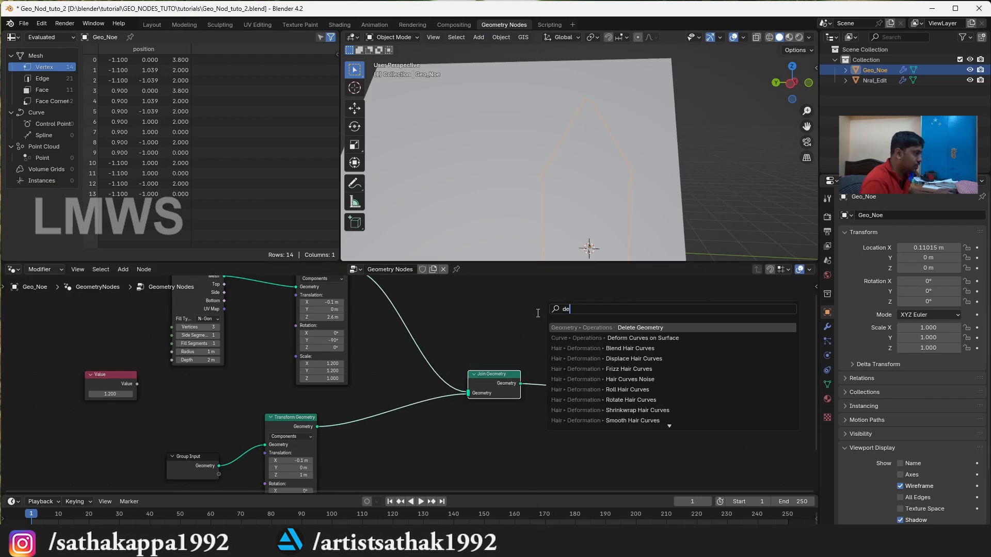
pyautogui.press('Return')
pyautogui.click(491, 331)
pyautogui.scroll(-2, 491, 328)
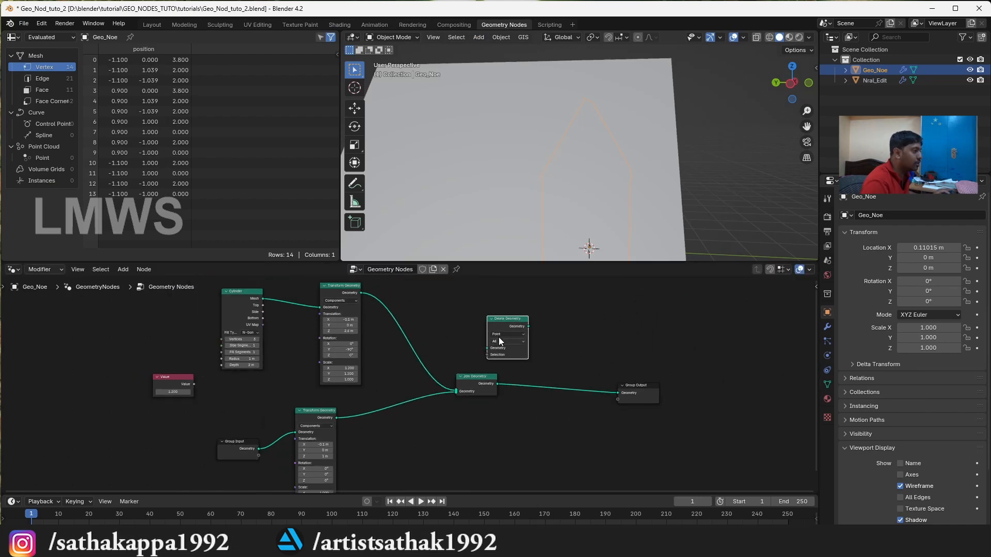
# Hide Nral_Edit, orbit to a perspective view of the Geo_Noe house and select it.
pyautogui.scroll(-5, 729, 163)
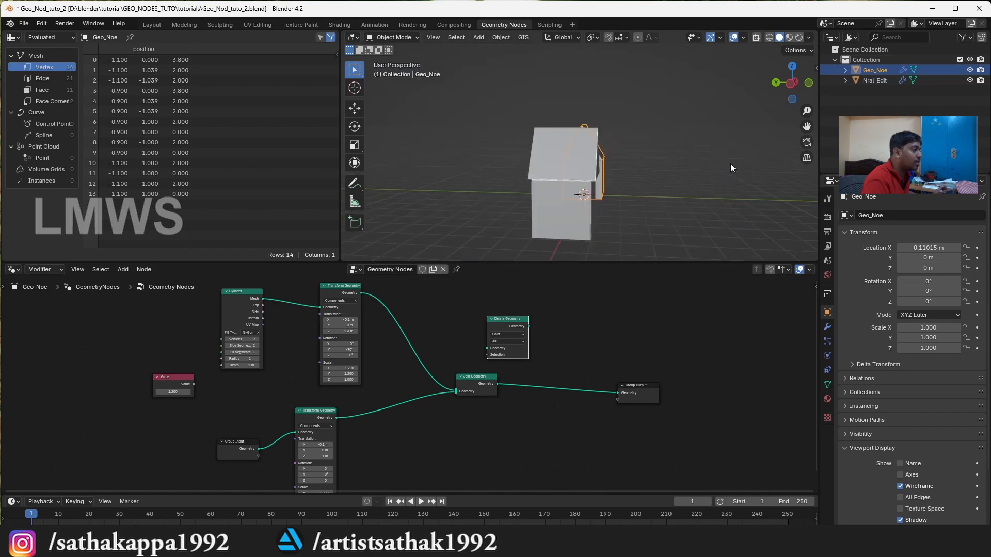
pyautogui.click(731, 161)
pyautogui.moveTo(782, 95); pyautogui.dragTo(864, 78)
pyautogui.click(970, 80)
pyautogui.moveTo(792, 84); pyautogui.dragTo(821, 85)
pyautogui.scroll(3, 624, 228)
pyautogui.click(623, 228)
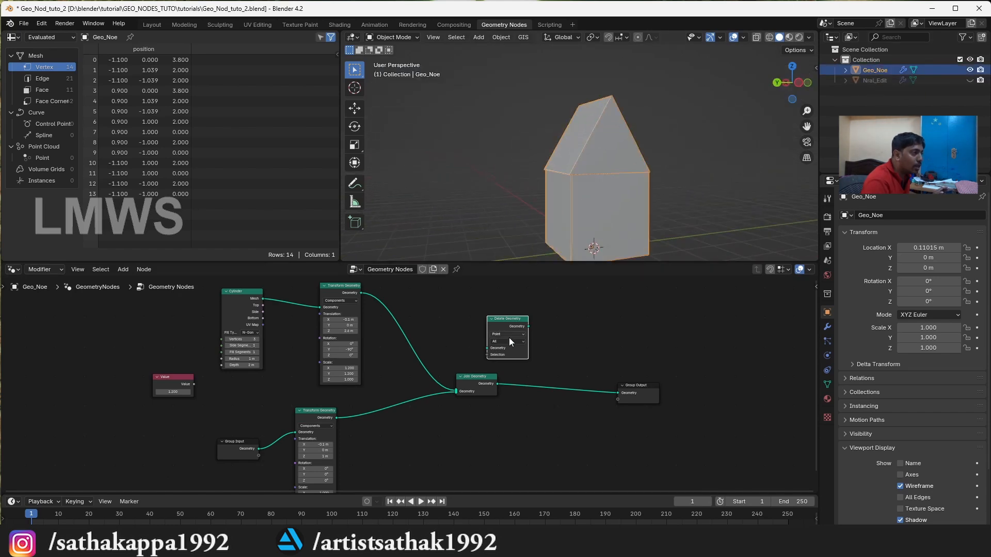
# Insert the Delete Geometry node between the cube's Transform Geometry and Join Geometry nodes, and set its mode to Only Faces.
pyautogui.moveTo(501, 318); pyautogui.dragTo(395, 393)
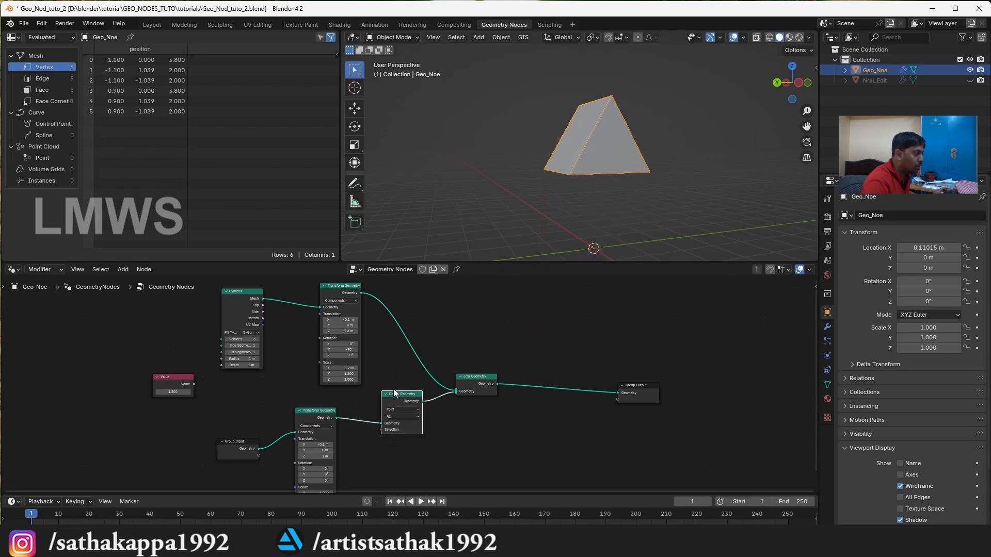
pyautogui.click(664, 215)
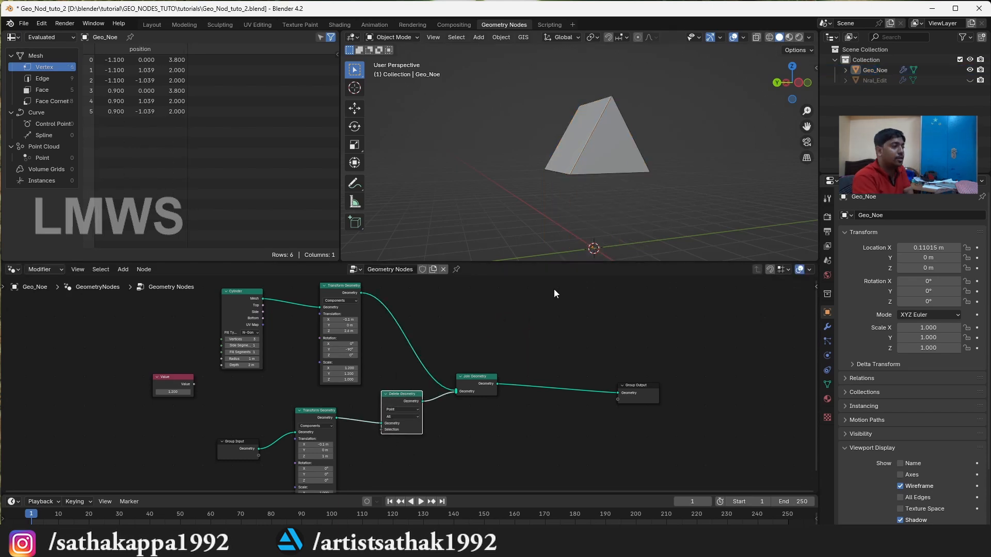
pyautogui.scroll(1, 404, 407)
pyautogui.scroll(1, 404, 407)
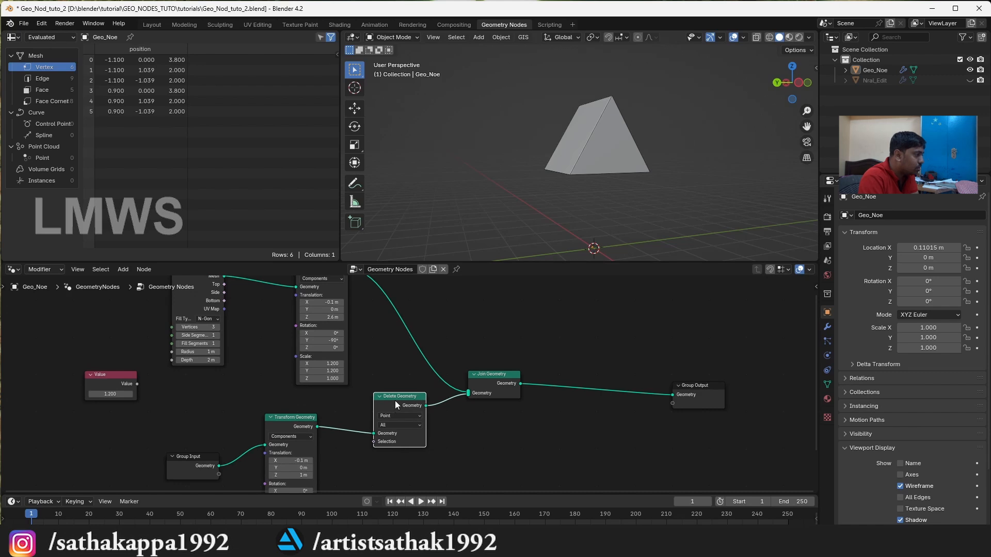
pyautogui.moveTo(395, 400); pyautogui.dragTo(393, 391)
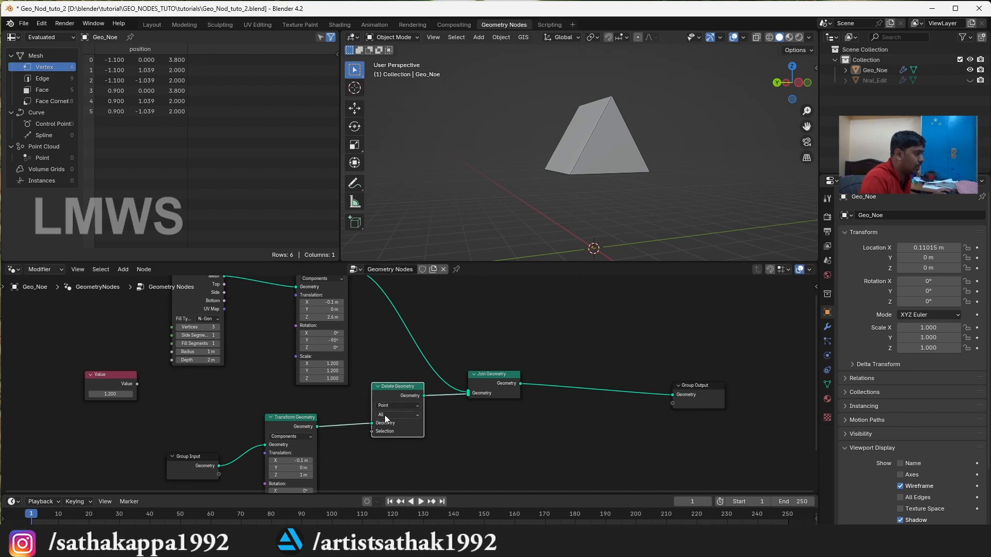
pyautogui.click(393, 415)
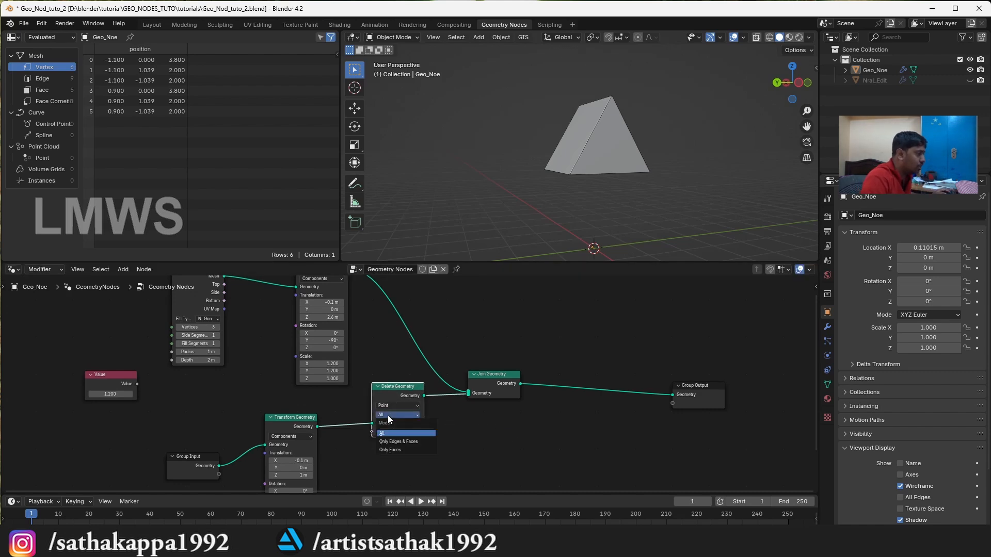
pyautogui.click(407, 448)
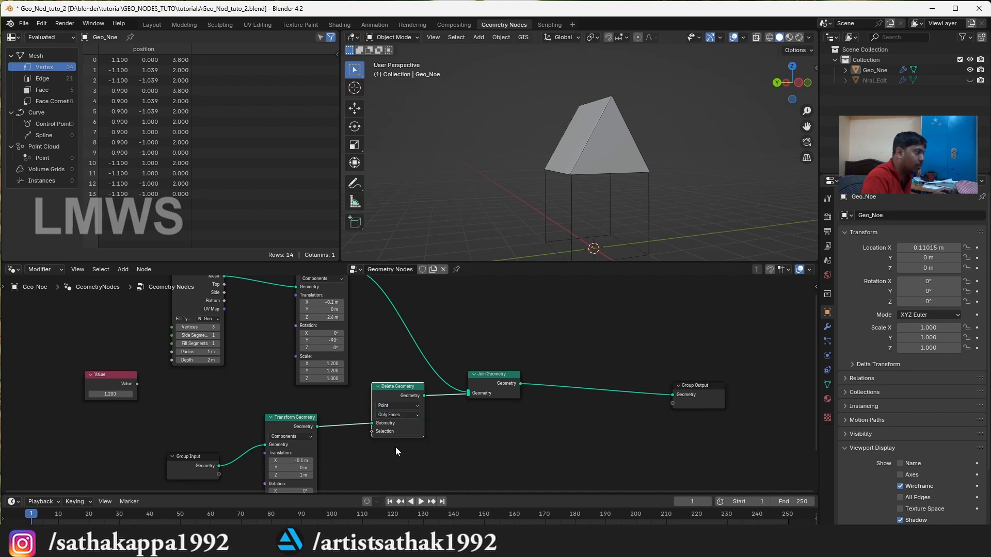
pyautogui.moveTo(709, 235); pyautogui.dragTo(707, 212, button='middle')
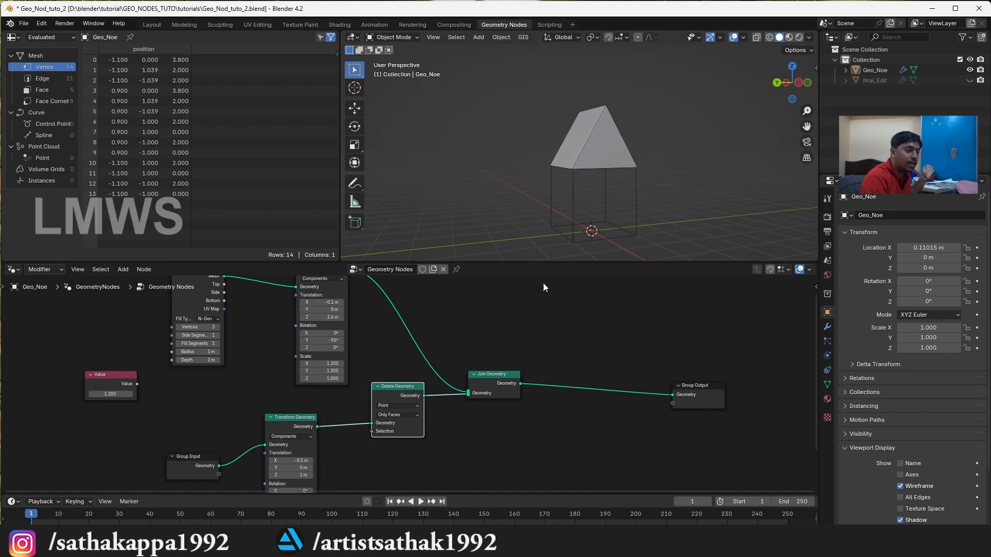
# Set the Delete Geometry domain to Edge and move the node from the cube's branch into the roof's link to Join Geometry.
pyautogui.click(398, 406)
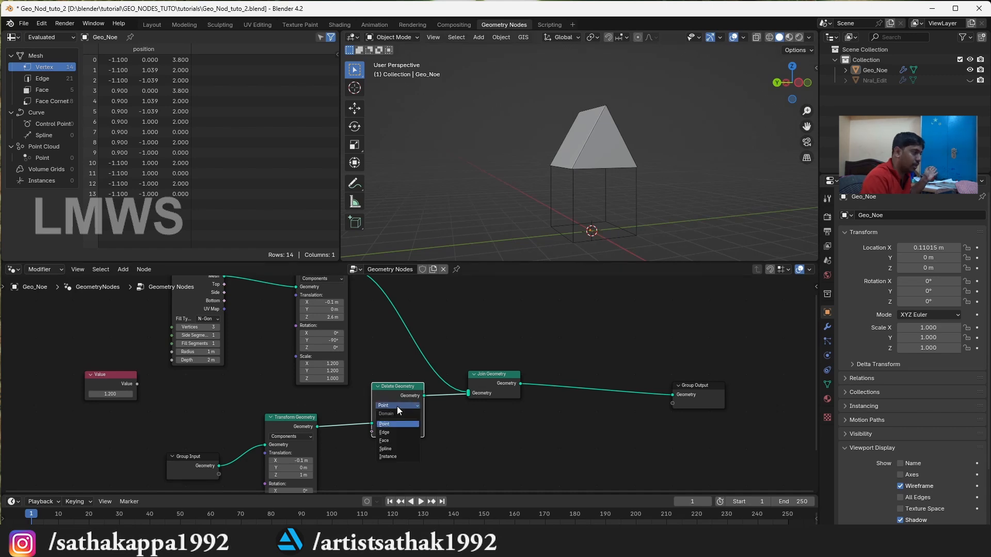
pyautogui.click(395, 433)
pyautogui.moveTo(403, 385)
pyautogui.mouseDown()
pyautogui.moveTo(395, 398)
pyautogui.moveTo(409, 393)
pyautogui.mouseUp()
pyautogui.moveTo(377, 430); pyautogui.dragTo(413, 440)
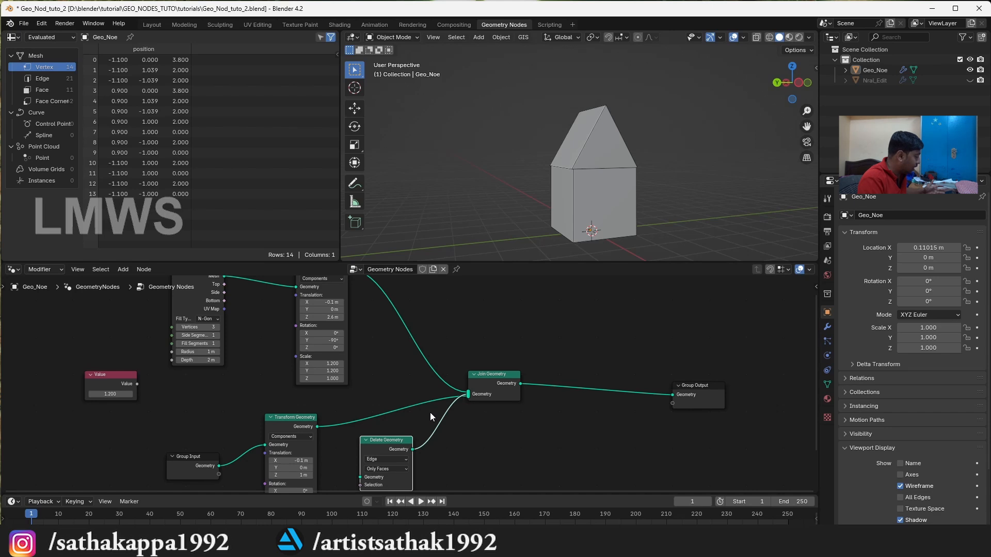
pyautogui.keyDown('ctrl'); pyautogui.moveTo(428, 405); pyautogui.dragTo(460, 438, button='right'); pyautogui.keyUp('ctrl')
pyautogui.moveTo(388, 444); pyautogui.dragTo(411, 305)
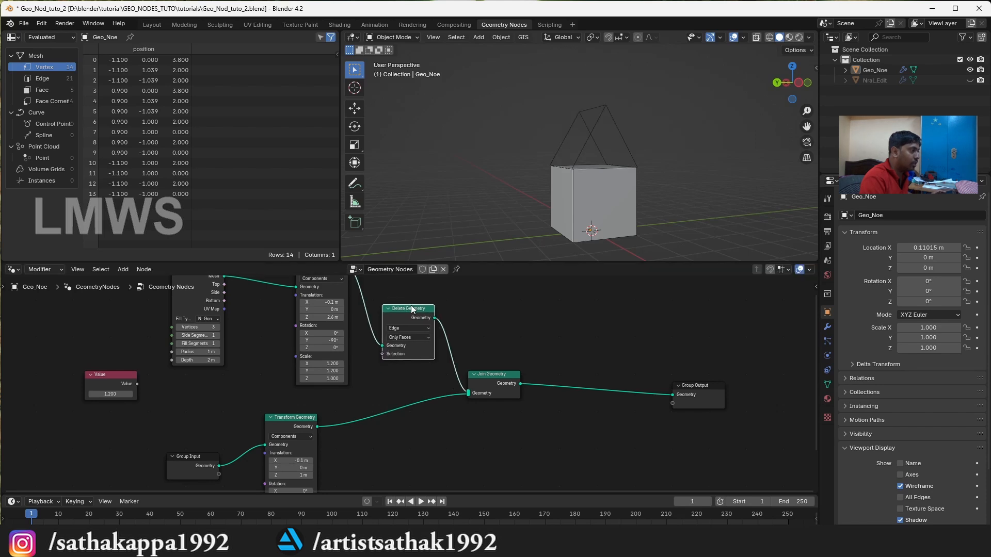
# Add a second Join Geometry node and connect the first Join Geometry node's output to it.
pyautogui.scroll(-1, 411, 305)
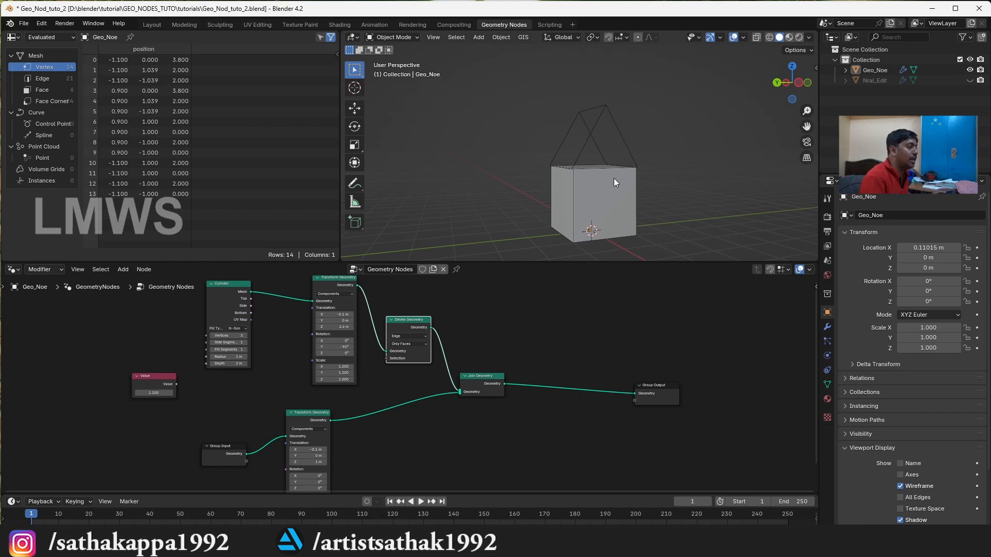
pyautogui.click(476, 376)
pyautogui.hotkey('shift', 'a')
pyautogui.write('join')
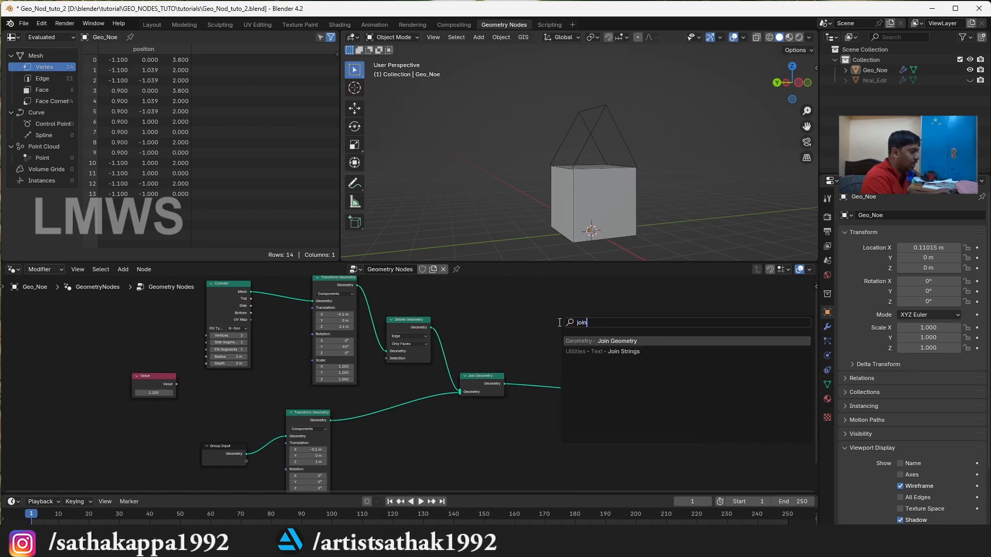
pyautogui.press('Return')
pyautogui.click(525, 350)
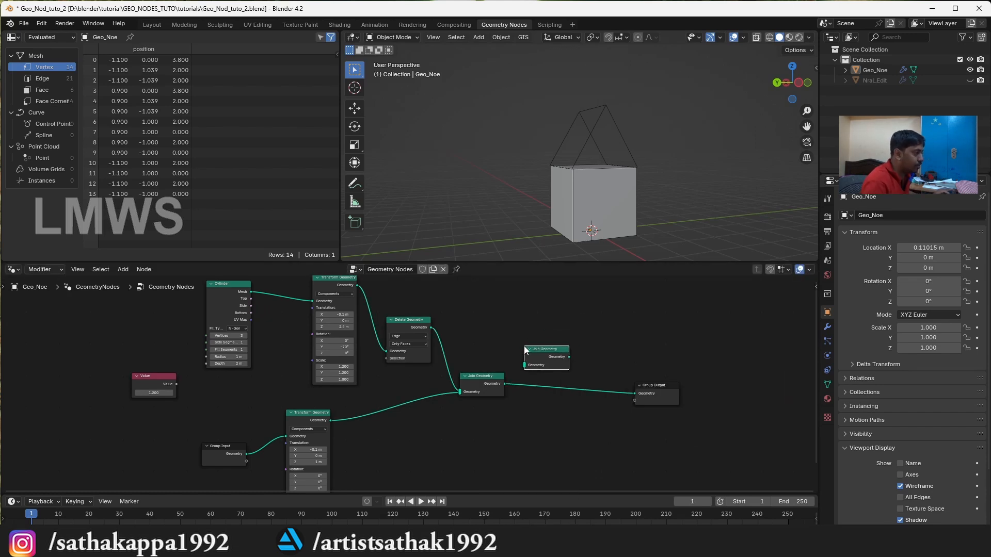
pyautogui.click(503, 393)
pyautogui.moveTo(540, 356); pyautogui.dragTo(545, 359)
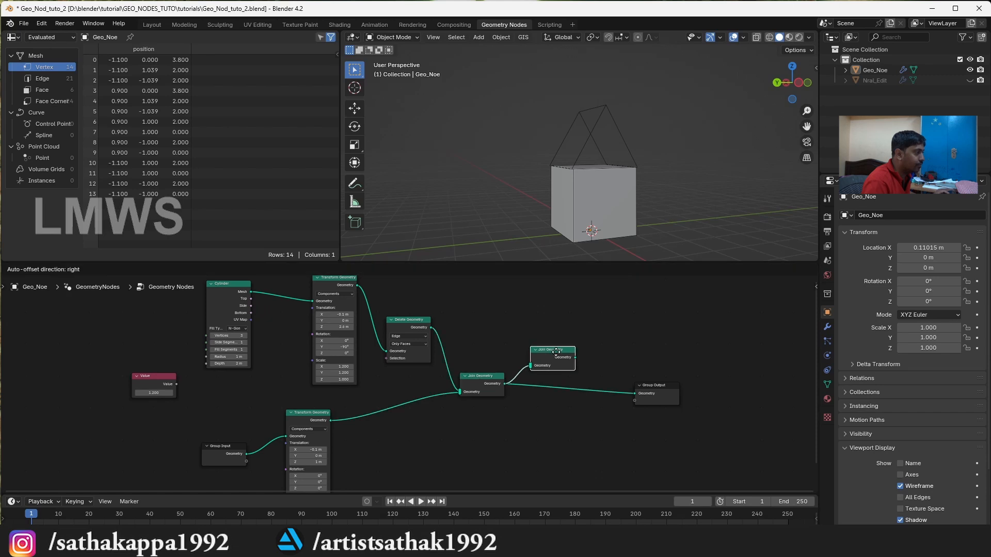
# Connect the roof's Transform Geometry to the second Join Geometry node and route that node's output into Group Output.
pyautogui.moveTo(355, 285); pyautogui.dragTo(532, 361)
pyautogui.hotkey('ctrl', 'z')
pyautogui.scroll(-2, 243, 312)
pyautogui.click(261, 301)
pyautogui.moveTo(363, 293); pyautogui.dragTo(618, 392)
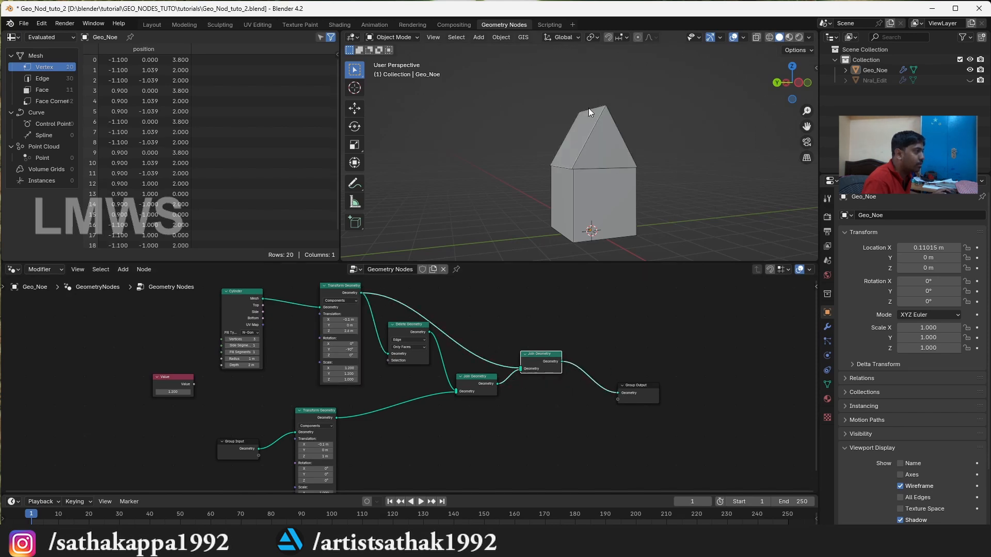
pyautogui.scroll(3, 588, 107)
pyautogui.moveTo(526, 354); pyautogui.dragTo(546, 344)
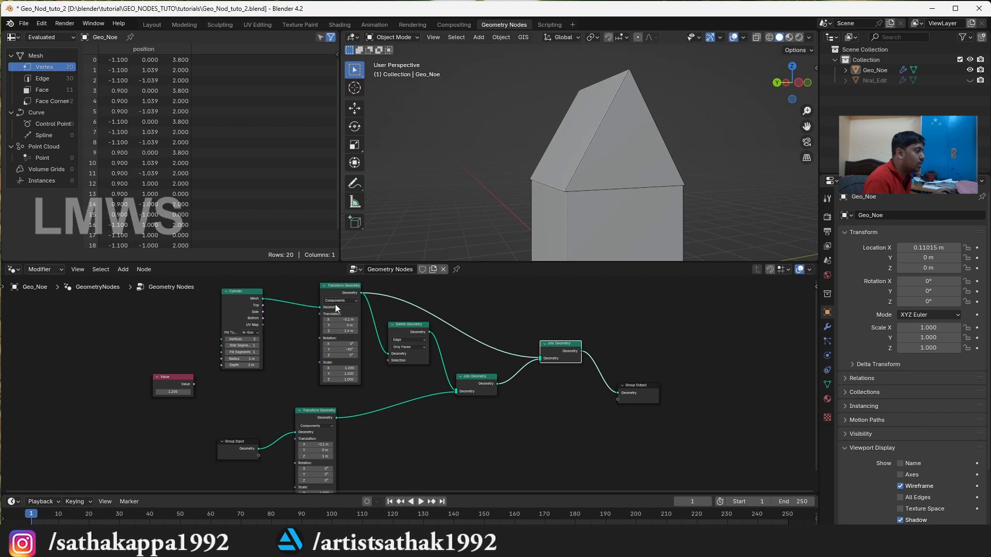
# Replace the roof Transform Geometry link into the second Join Geometry with the Cylinder's Mesh output, and check the model from the left.
pyautogui.click(345, 290)
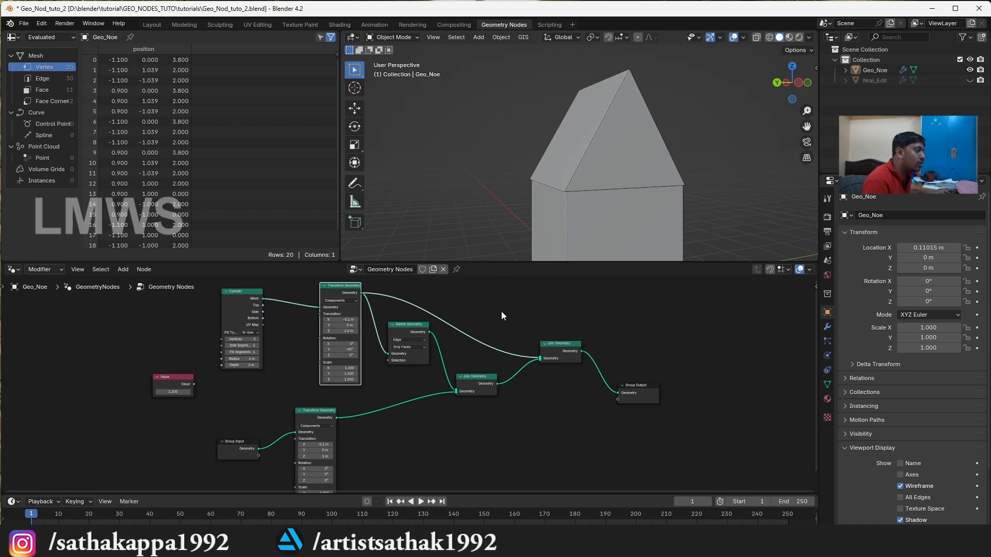
pyautogui.keyDown('ctrl'); pyautogui.moveTo(486, 327); pyautogui.dragTo(465, 353, button='right'); pyautogui.keyUp('ctrl')
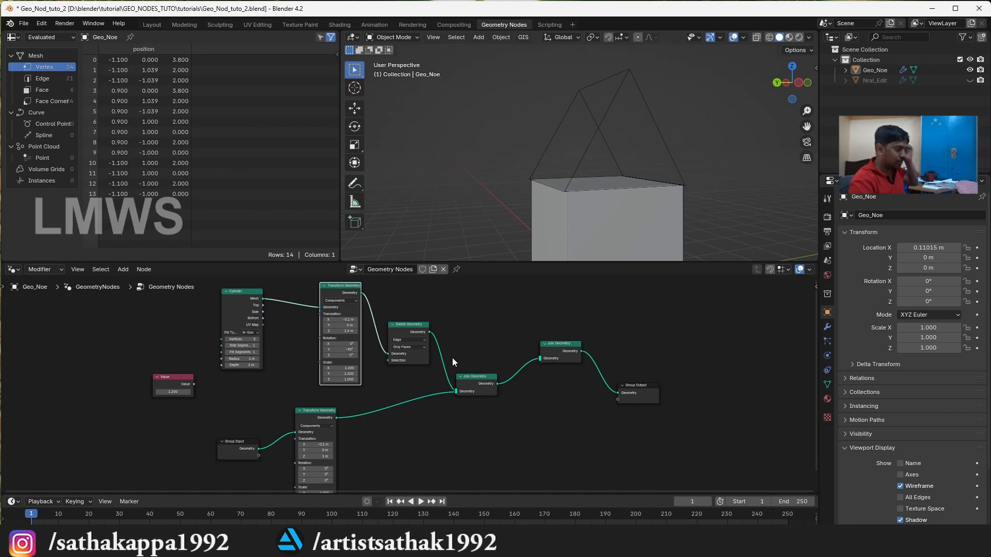
pyautogui.moveTo(225, 292); pyautogui.dragTo(541, 357)
pyautogui.scroll(-5, 624, 164)
pyautogui.click(595, 241)
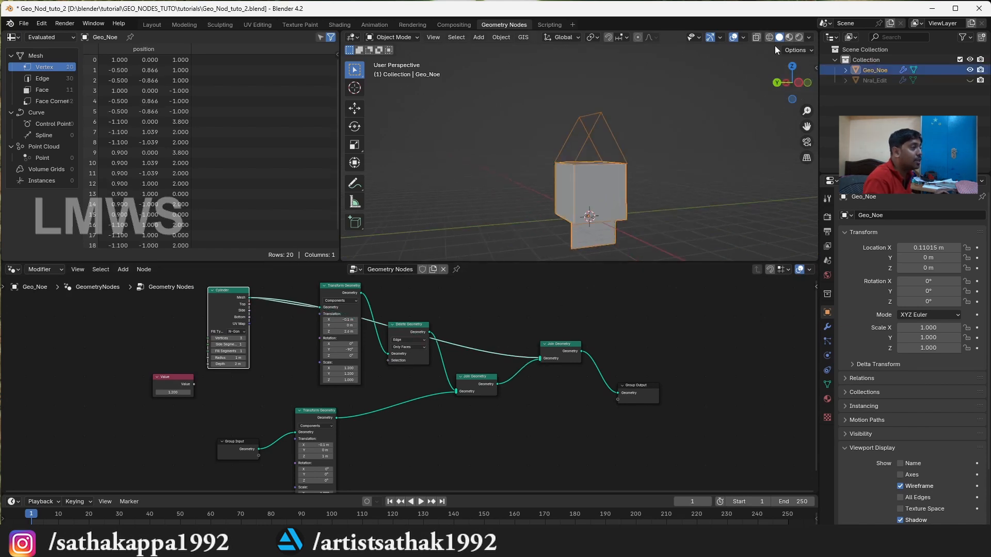
pyautogui.click(787, 85)
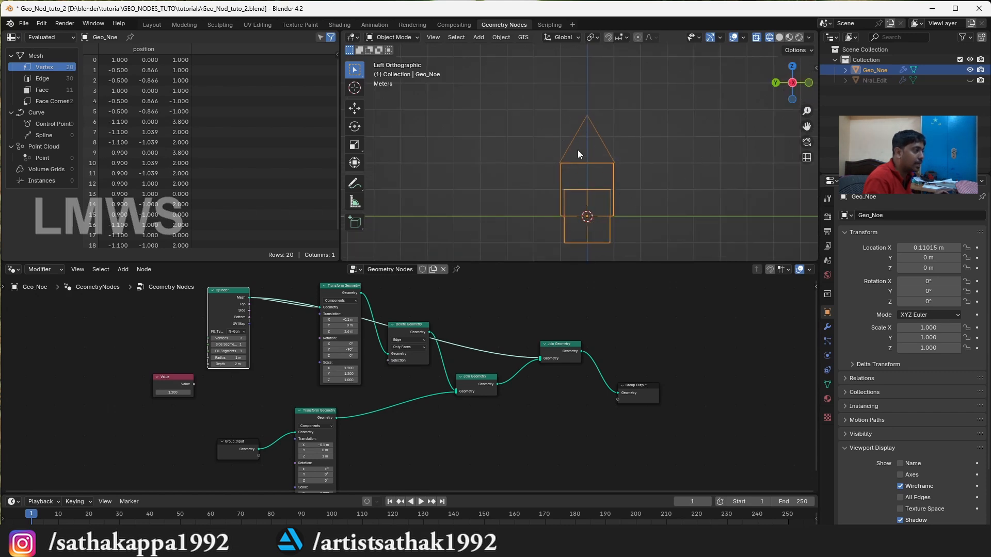
# Space out the Cylinder, roof Transform Geometry, Delete Geometry and second Join Geometry nodes for a clearer layout.
pyautogui.moveTo(325, 303); pyautogui.dragTo(274, 320)
pyautogui.moveTo(221, 288); pyautogui.dragTo(214, 269)
pyautogui.moveTo(413, 323); pyautogui.dragTo(392, 343)
pyautogui.scroll(-2, 440, 351)
pyautogui.moveTo(252, 289); pyautogui.dragTo(247, 283)
pyautogui.moveTo(541, 351); pyautogui.dragTo(540, 346)
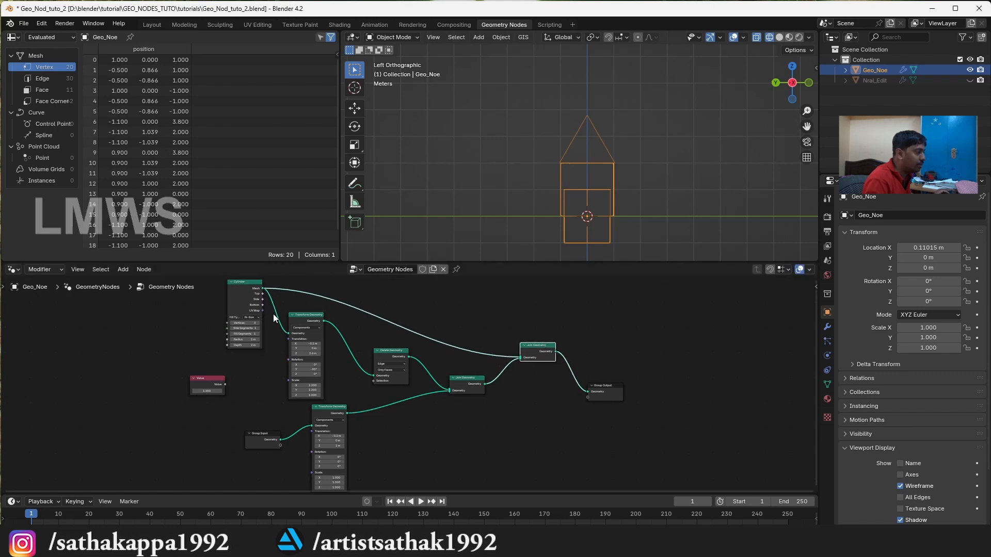
pyautogui.moveTo(309, 314); pyautogui.dragTo(309, 310)
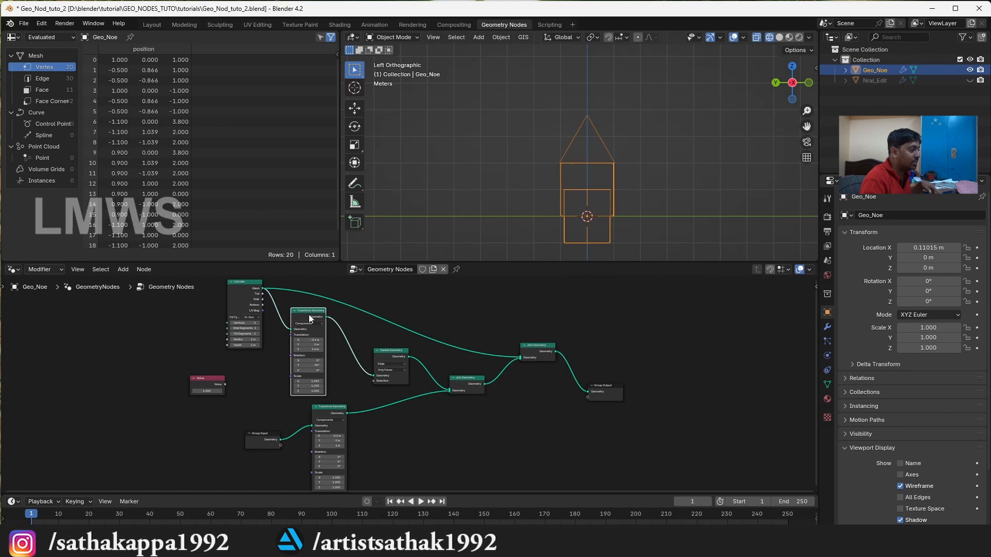
# Insert a Transform Geometry node into the link between the Cylinder's Mesh output and the second Join Geometry node.
pyautogui.moveTo(544, 345); pyautogui.dragTo(554, 326)
pyautogui.hotkey('shift', 'a')
pyautogui.write('trans')
pyautogui.press('Return')
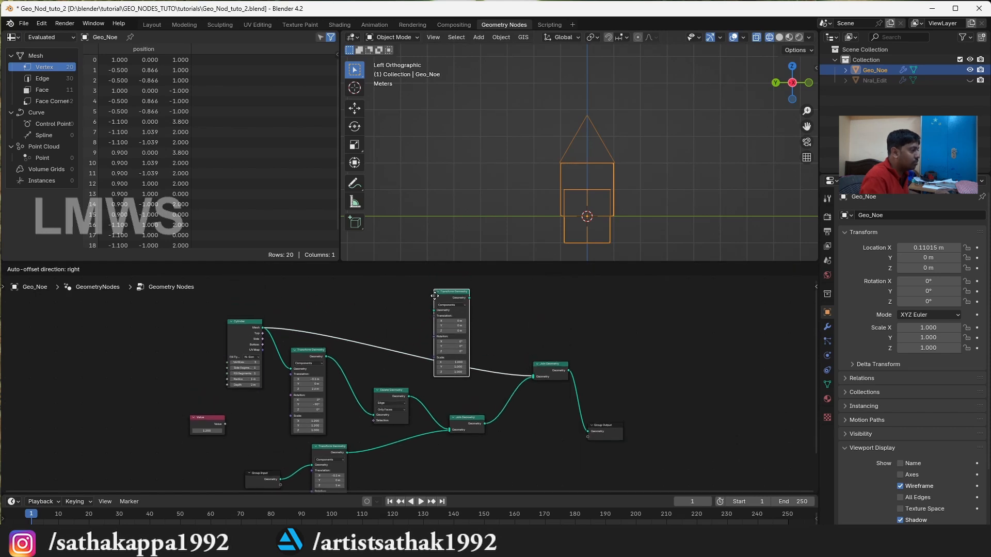
pyautogui.click(436, 299)
pyautogui.scroll(3, 504, 353)
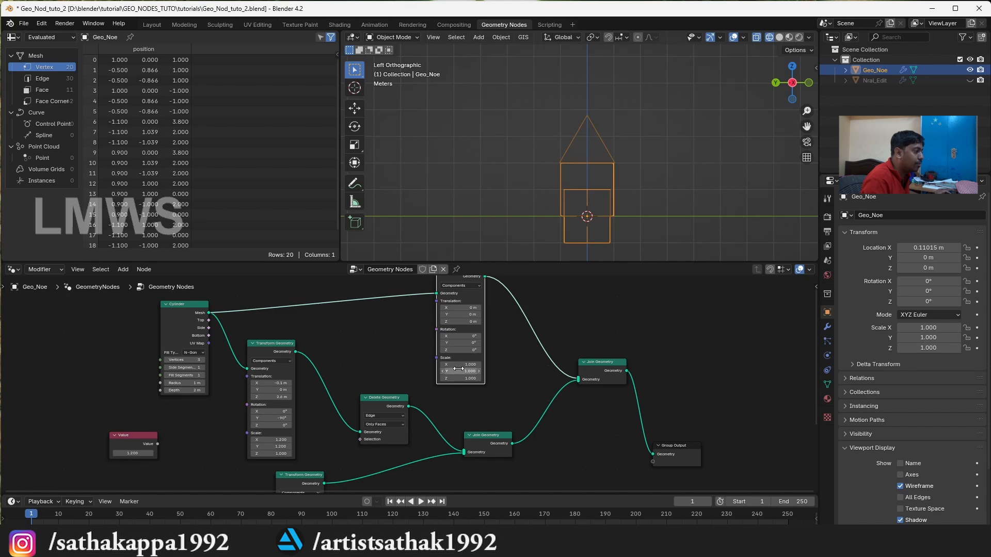
# Rotate the new Transform Geometry 90° about Y and set its Z translation to about -0.8 m.
pyautogui.moveTo(461, 321); pyautogui.dragTo(437, 354)
pyautogui.doubleClick(447, 343)
pyautogui.write('90')
pyautogui.press('Return')
pyautogui.doubleClick(460, 322)
pyautogui.write('-2')
pyautogui.press('Return')
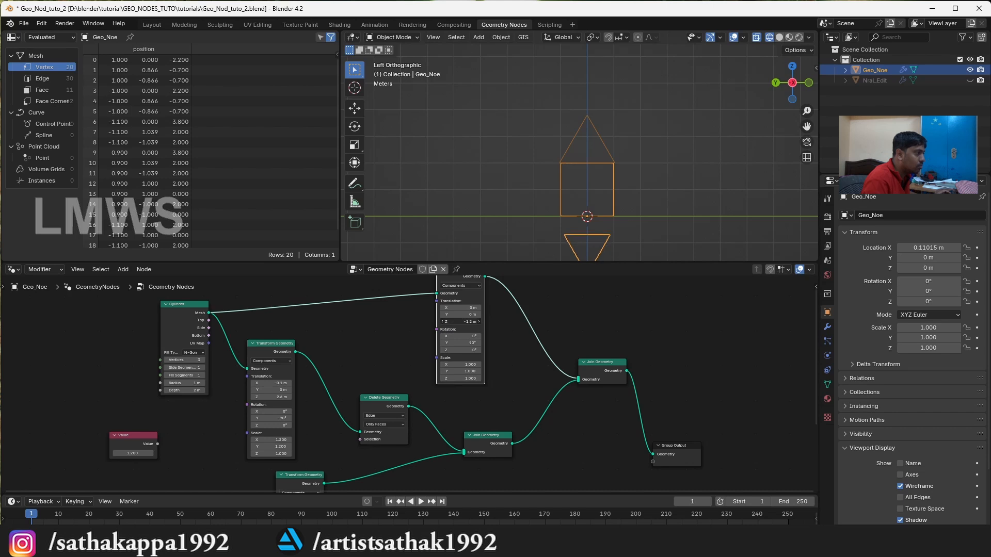
pyautogui.moveTo(460, 320); pyautogui.dragTo(438, 321)
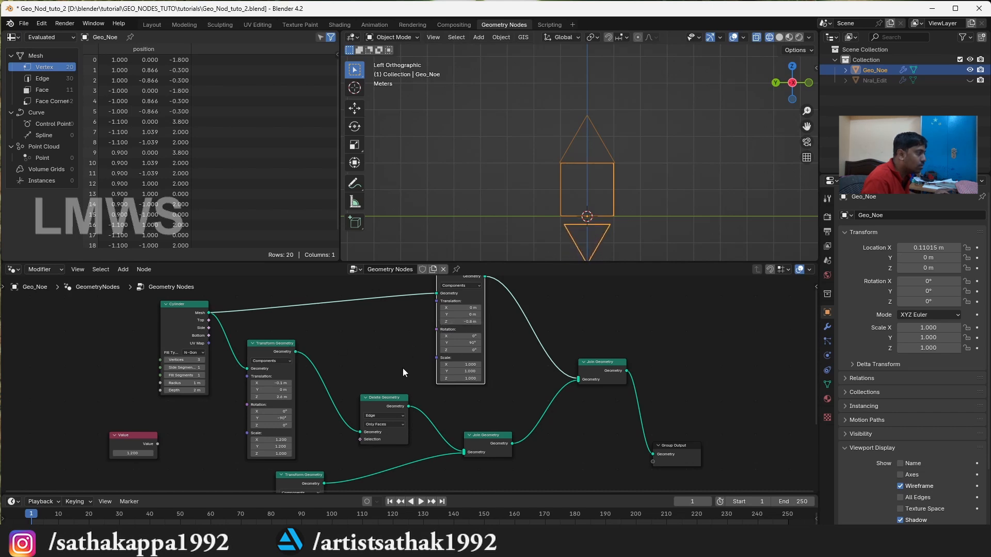
# Set the new Transform Geometry's X and Y scale to 1.2 and its Z translation to -0.6 m to meet the body's base.
pyautogui.moveTo(468, 364); pyautogui.dragTo(468, 371)
pyautogui.write('1.')
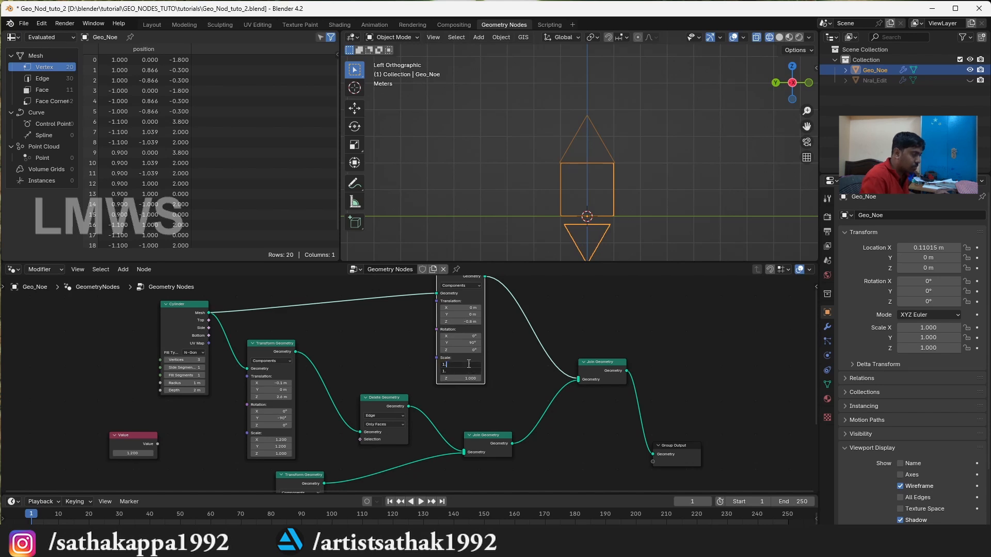
pyautogui.write('2')
pyautogui.press('Return')
pyautogui.moveTo(461, 321); pyautogui.dragTo(480, 321)
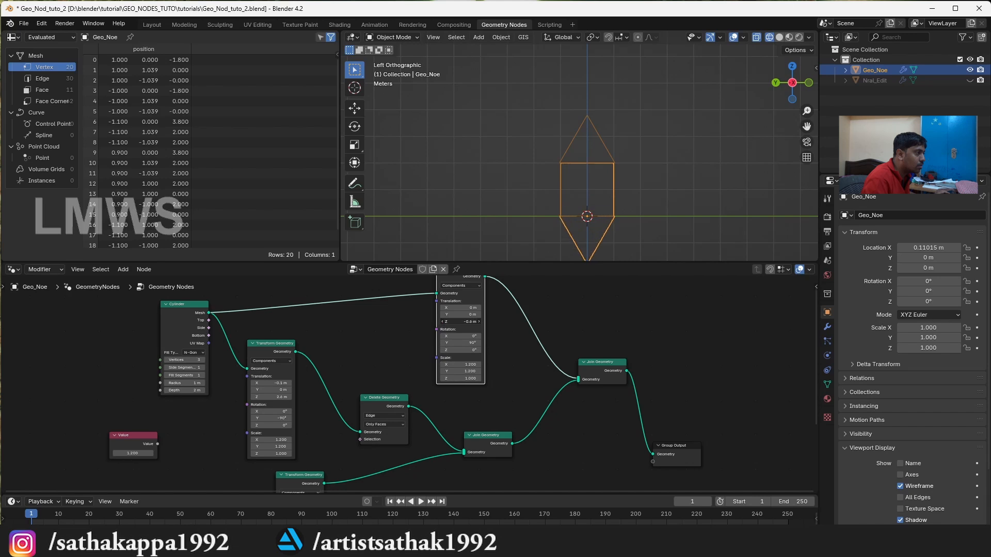
# Save the file and display the model in solid shading from a perspective view.
pyautogui.click(707, 172)
pyautogui.hotkey('ctrl', 's')
pyautogui.moveTo(783, 91)
pyautogui.mouseDown()
pyautogui.moveTo(826, 100)
pyautogui.moveTo(800, 79)
pyautogui.mouseUp()
pyautogui.click(779, 37)
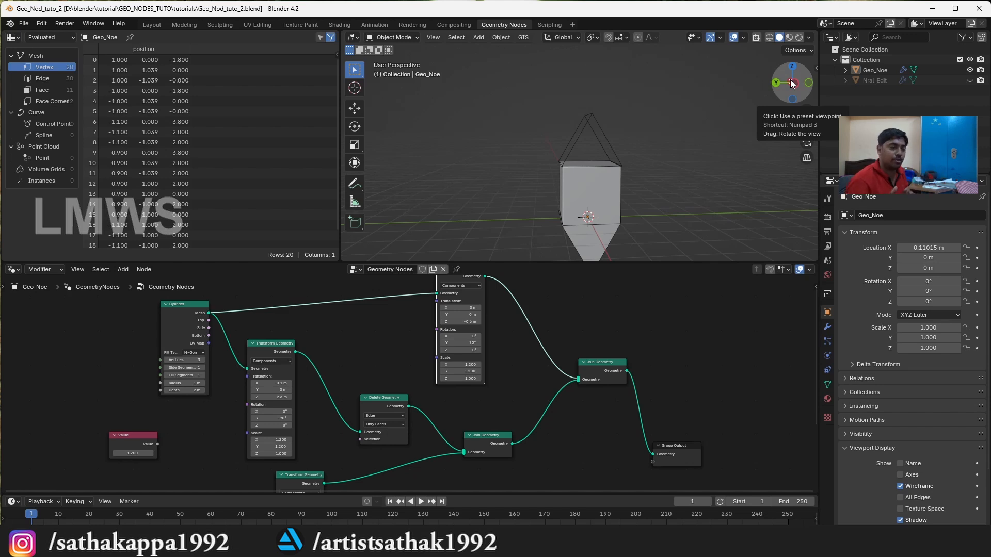
# Enlarge the node editor to give the node tree more room.
pyautogui.moveTo(500, 262); pyautogui.dragTo(503, 196)
pyautogui.scroll(-3, 553, 135)
pyautogui.scroll(3, 599, 116)
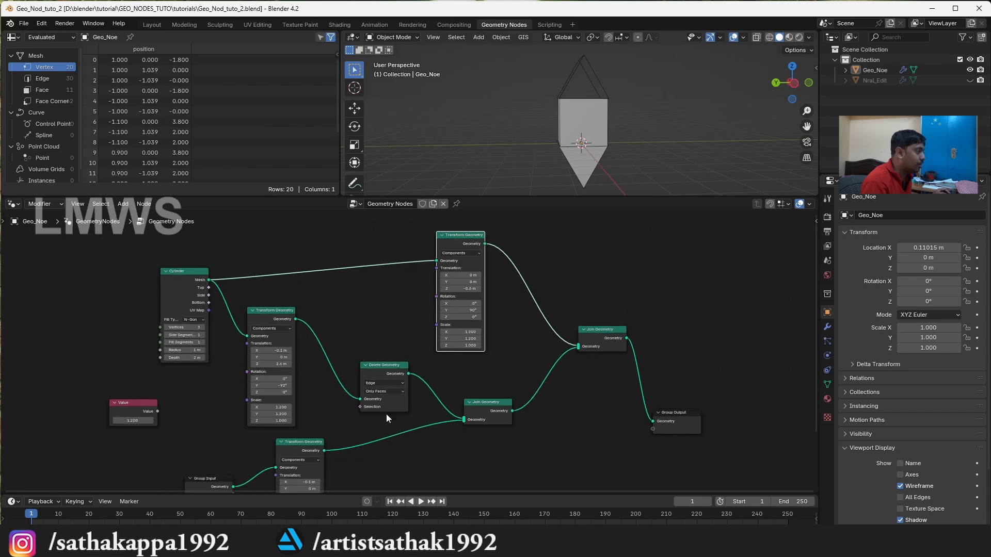
pyautogui.moveTo(814, 289); pyautogui.dragTo(801, 346)
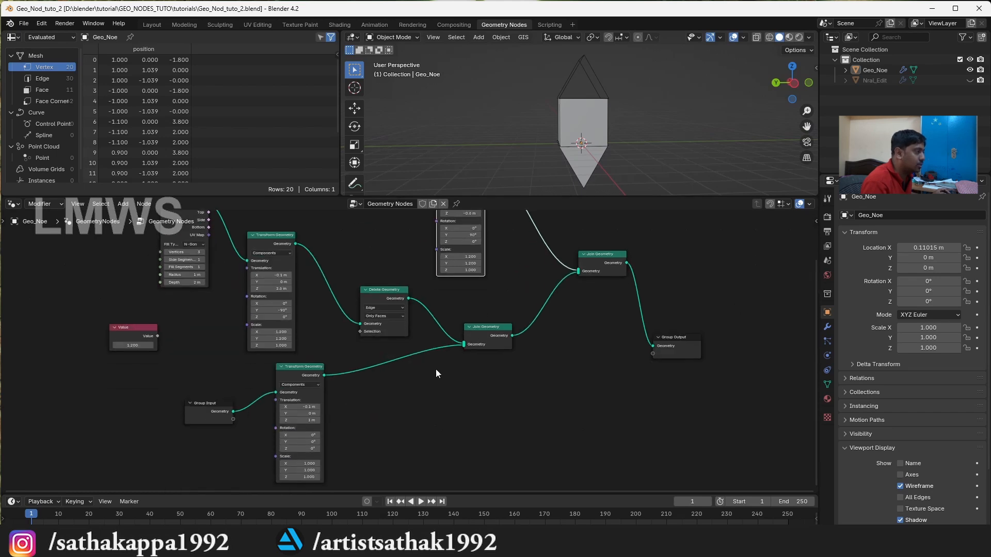
pyautogui.scroll(1, 413, 368)
# Reposition the body's Transform Geometry, the first Join Geometry and the roof's Transform Geometry nodes.
pyautogui.moveTo(293, 390); pyautogui.dragTo(283, 392)
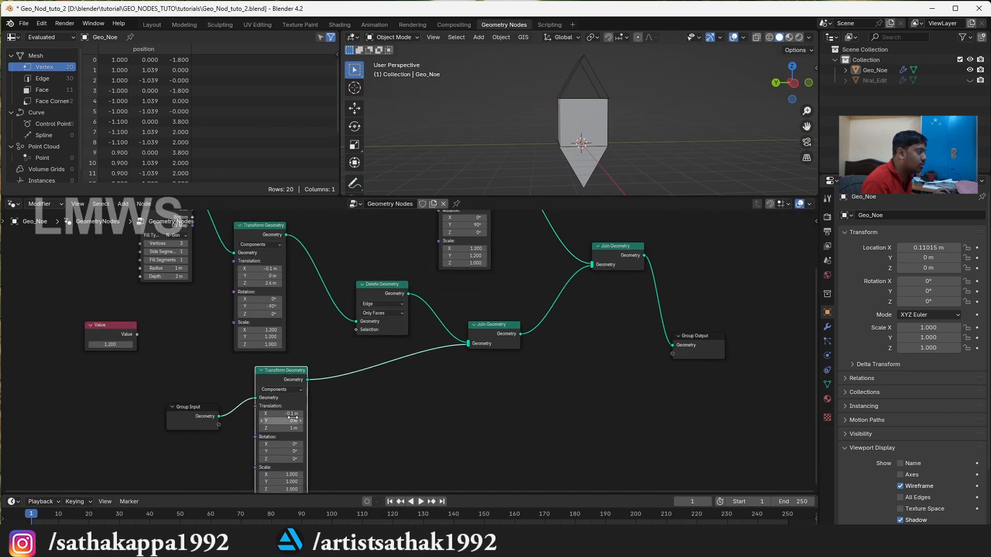
pyautogui.click(493, 338)
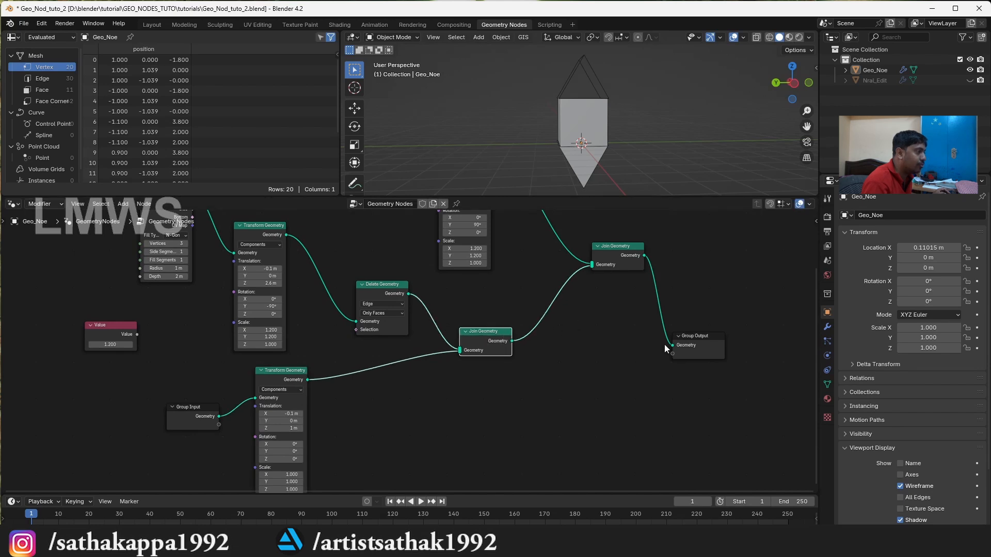
pyautogui.scroll(-1, 364, 355)
pyautogui.moveTo(814, 357); pyautogui.dragTo(819, 326)
pyautogui.scroll(1, 413, 341)
pyautogui.moveTo(265, 279)
pyautogui.mouseDown()
pyautogui.moveTo(279, 280)
pyautogui.moveTo(272, 272)
pyautogui.mouseUp()
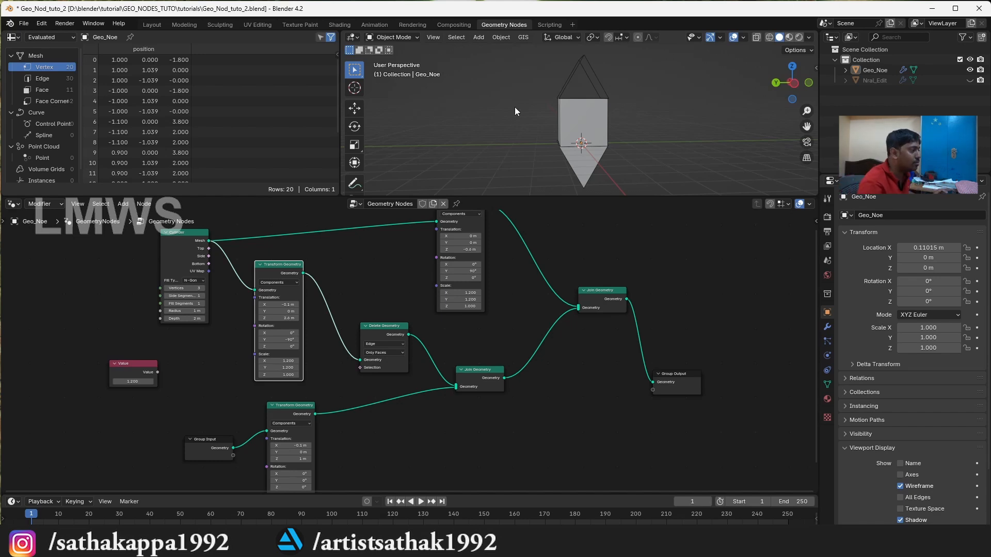
pyautogui.moveTo(279, 265); pyautogui.dragTo(271, 254)
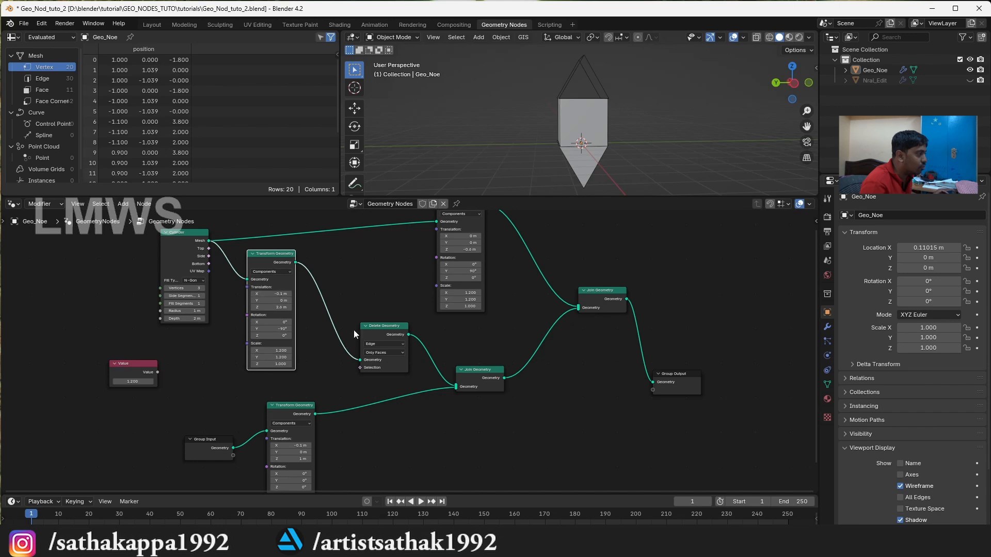
# Shift the Delete Geometry and newest Transform Geometry nodes slightly, and move Group Output farther from the second Join Geometry.
pyautogui.moveTo(478, 382); pyautogui.dragTo(474, 382)
pyautogui.moveTo(390, 329); pyautogui.dragTo(366, 323)
pyautogui.scroll(2, 342, 337)
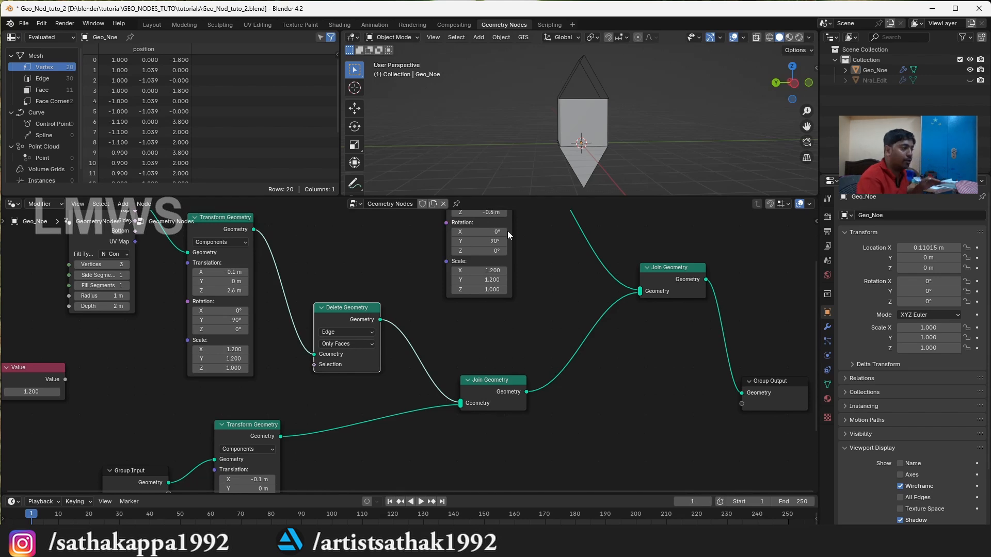
pyautogui.scroll(-3, 455, 385)
pyautogui.moveTo(463, 229); pyautogui.dragTo(455, 228)
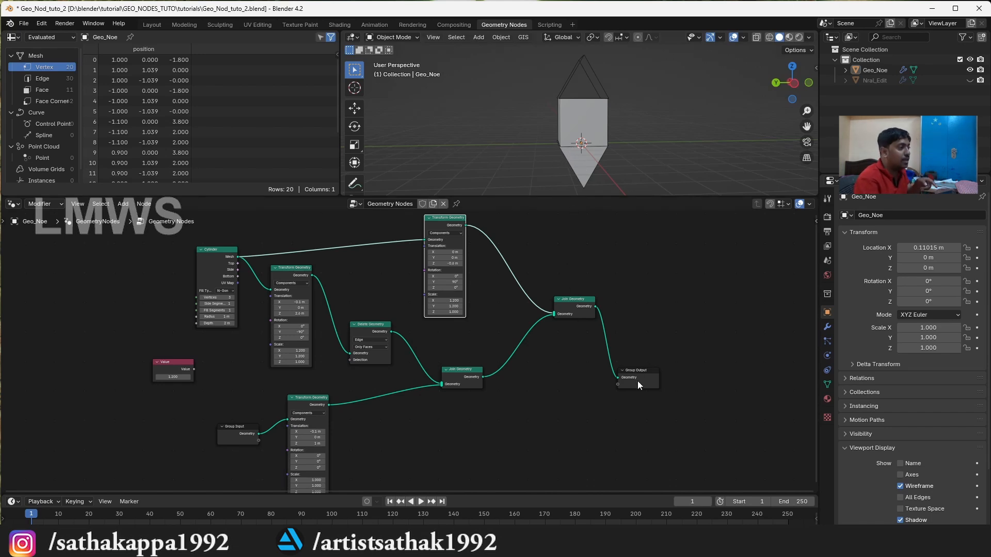
pyautogui.moveTo(638, 385); pyautogui.dragTo(686, 374)
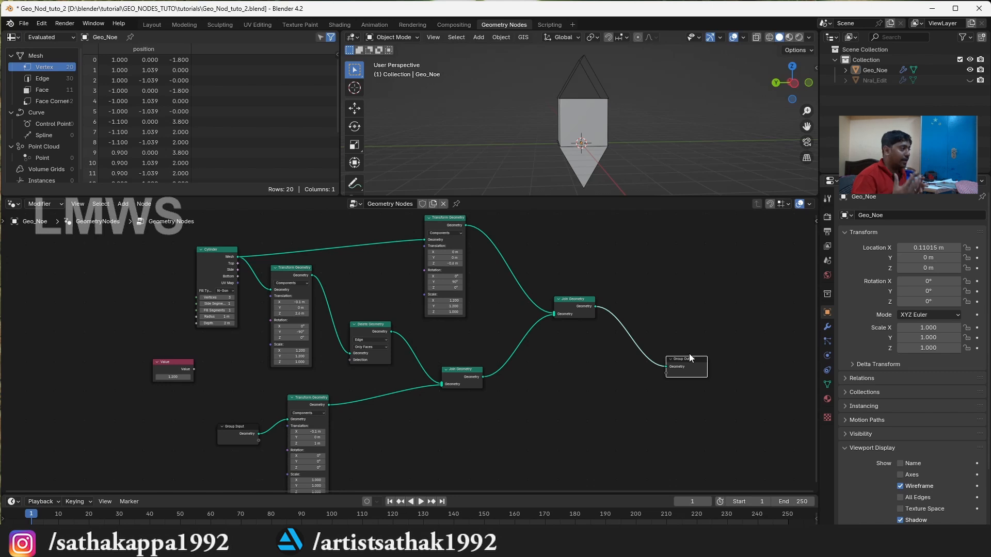
# Link Group Input straight to Group Output and examine the original cube's edge and face data in the spreadsheet.
pyautogui.moveTo(254, 434); pyautogui.dragTo(665, 367)
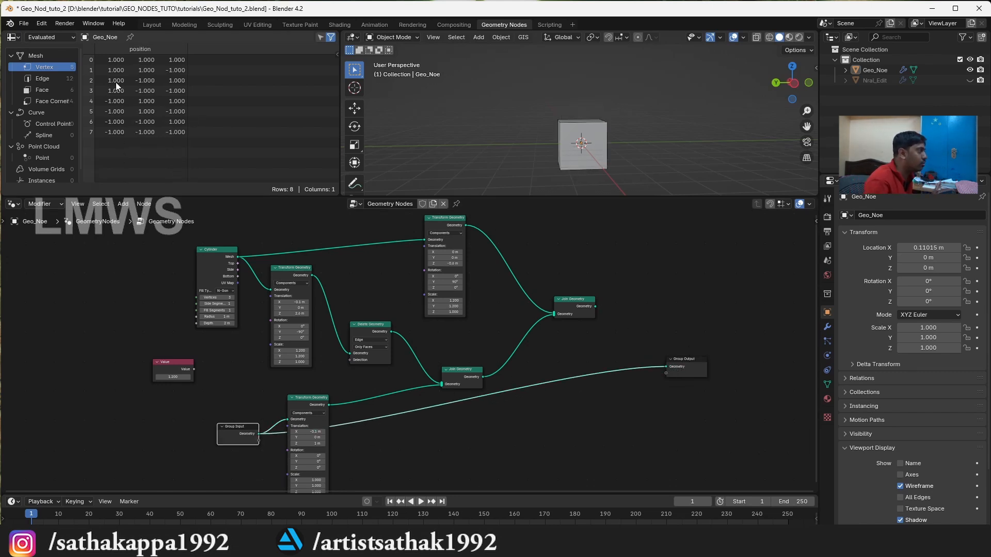
pyautogui.click(49, 79)
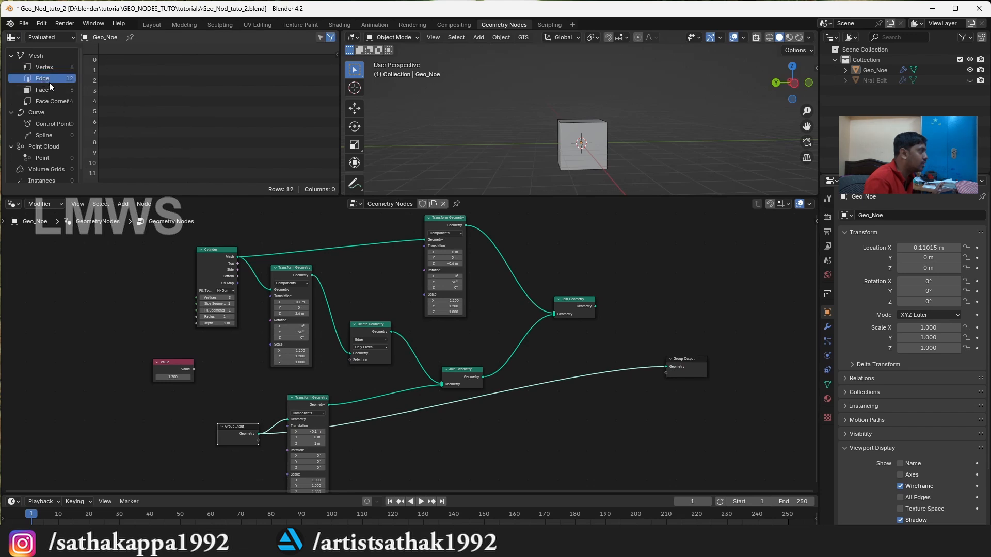
pyautogui.click(55, 92)
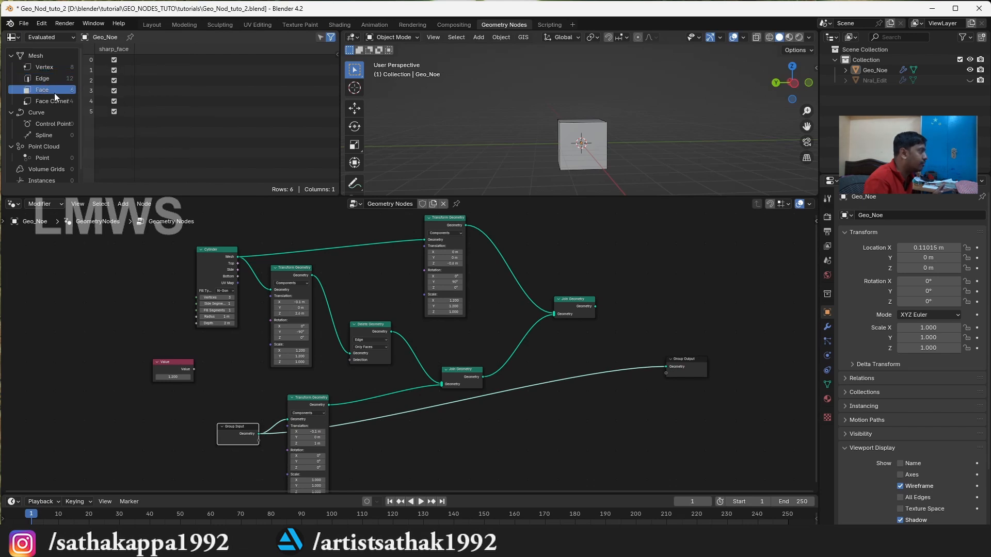
# Reconnect the second Join Geometry to Group Output and examine the combined vertex, edge and face data in the spreadsheet.
pyautogui.moveTo(595, 306); pyautogui.dragTo(671, 366)
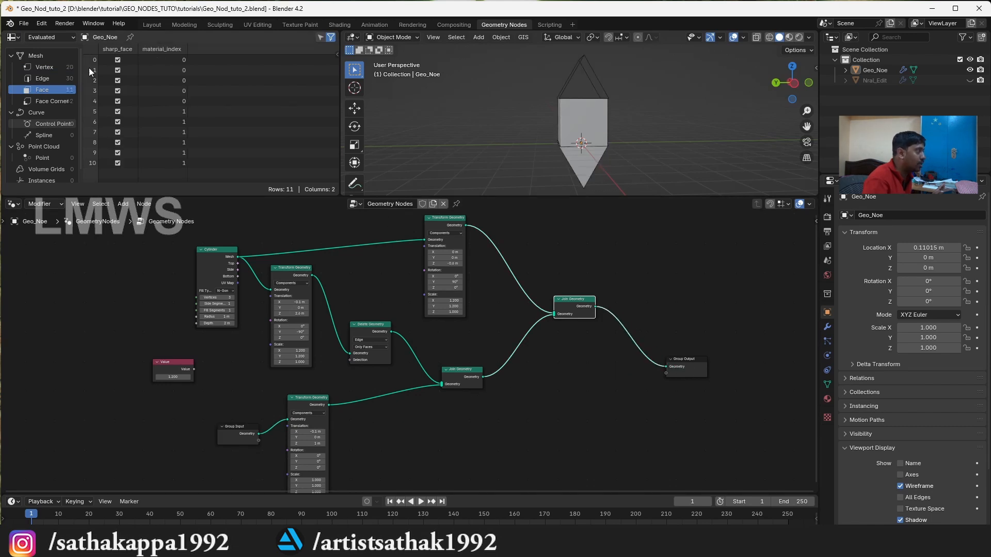
pyautogui.click(60, 79)
pyautogui.click(58, 65)
pyautogui.click(58, 80)
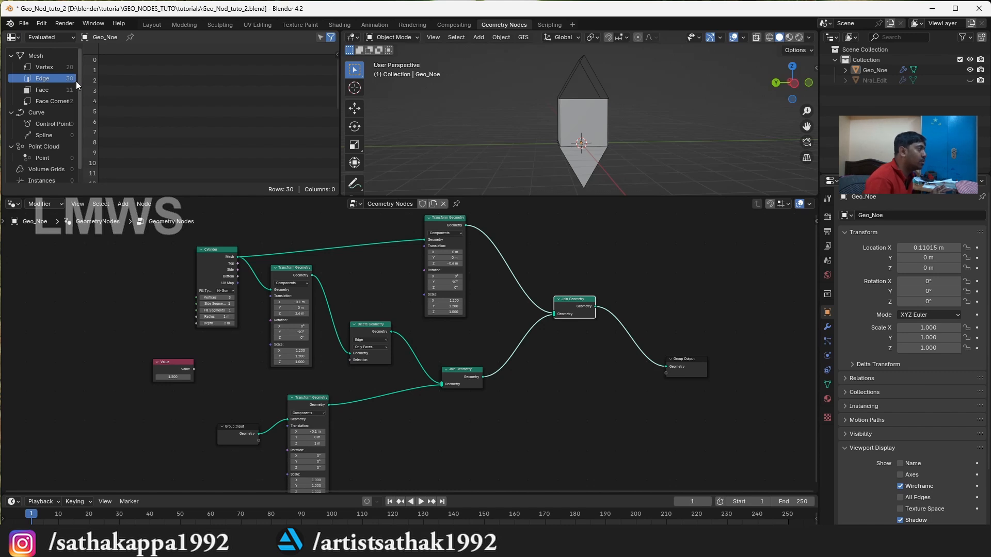
pyautogui.click(53, 91)
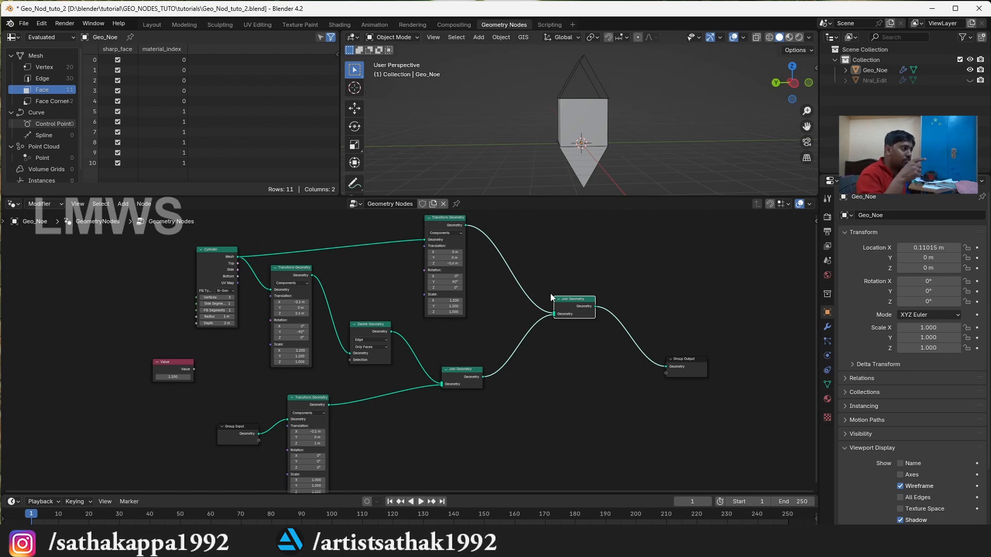
# Switch to the Layout workspace, unhide Nral_Edit, and compare it with Geo_Noe by selecting each house.
pyautogui.click(594, 126)
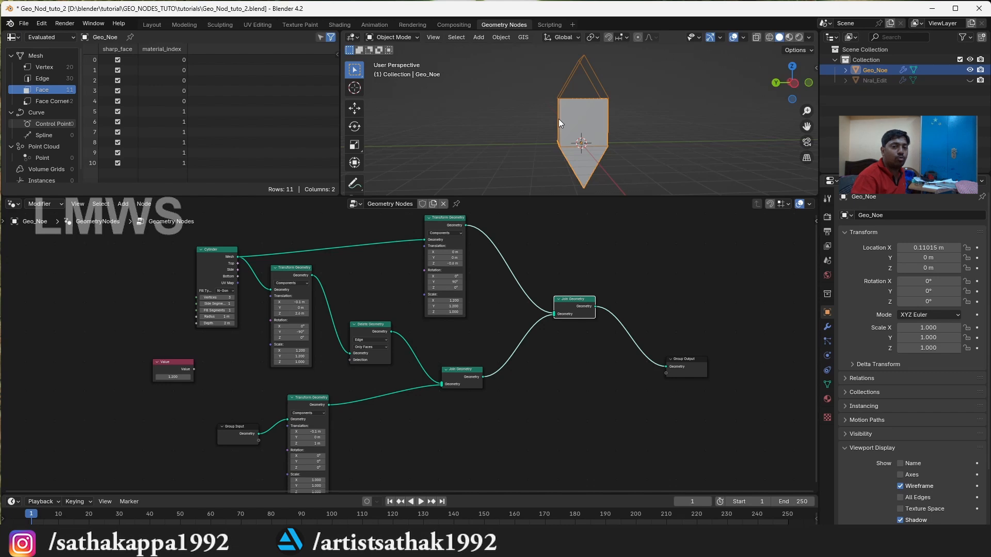
pyautogui.click(152, 24)
pyautogui.click(970, 80)
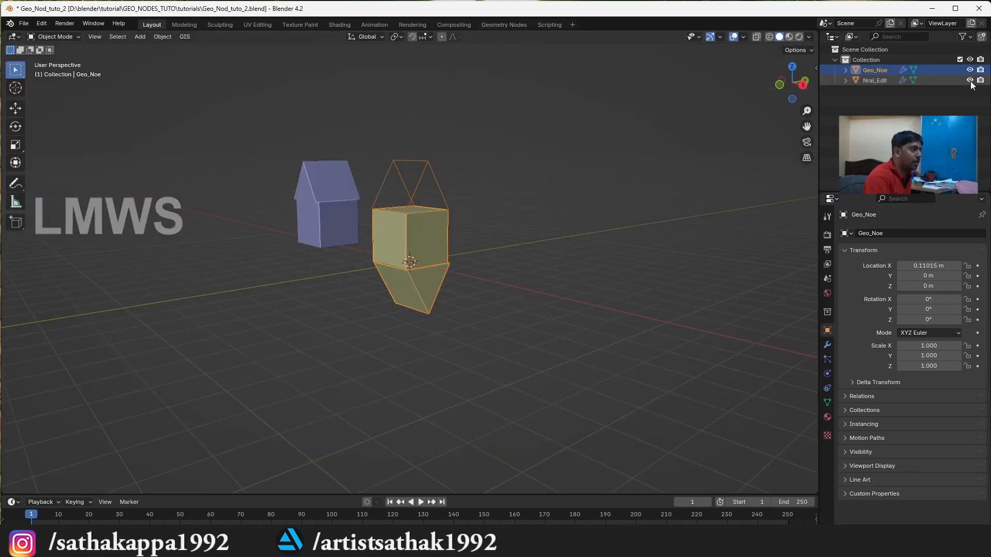
pyautogui.moveTo(790, 85); pyautogui.dragTo(807, 86)
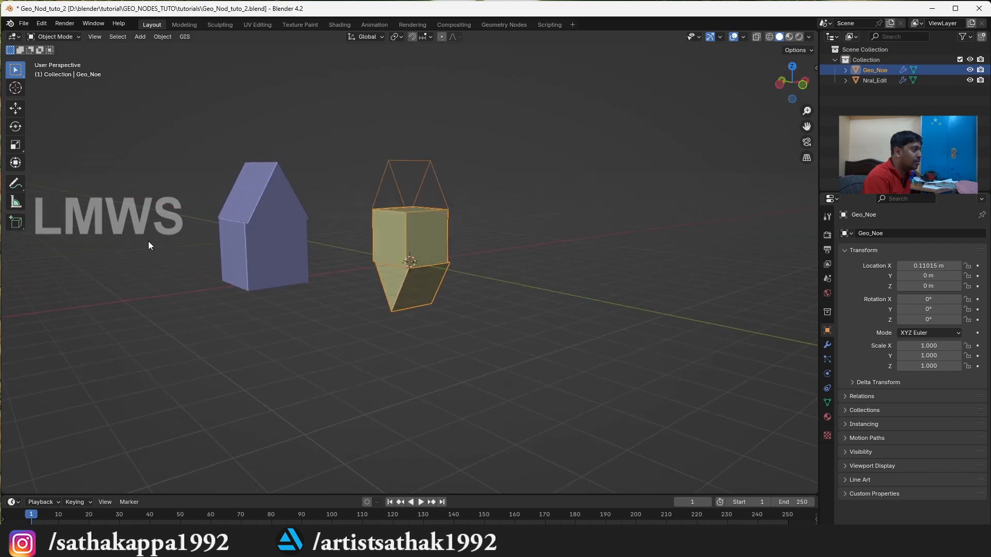
pyautogui.click(228, 216)
pyautogui.scroll(2, 228, 215)
pyautogui.click(398, 242)
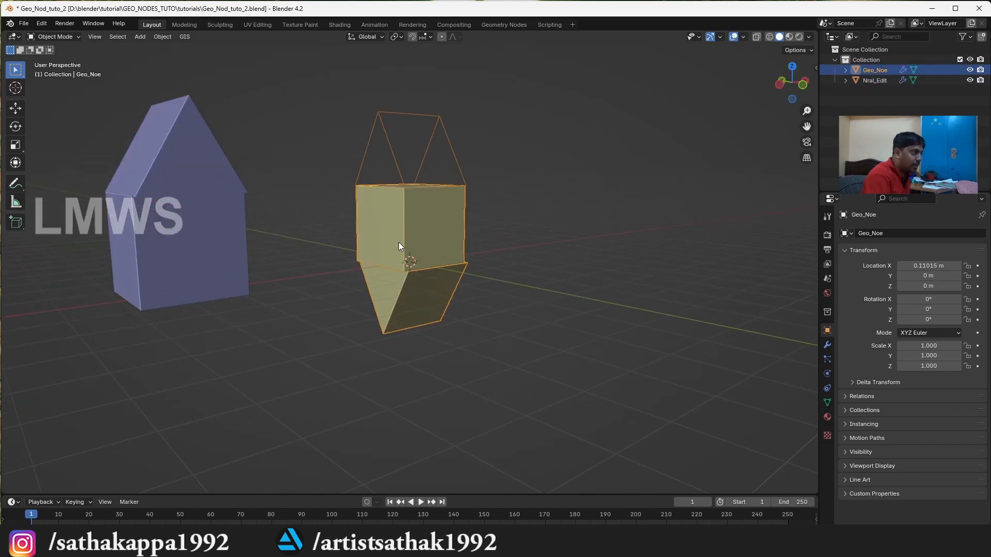
pyautogui.click(161, 260)
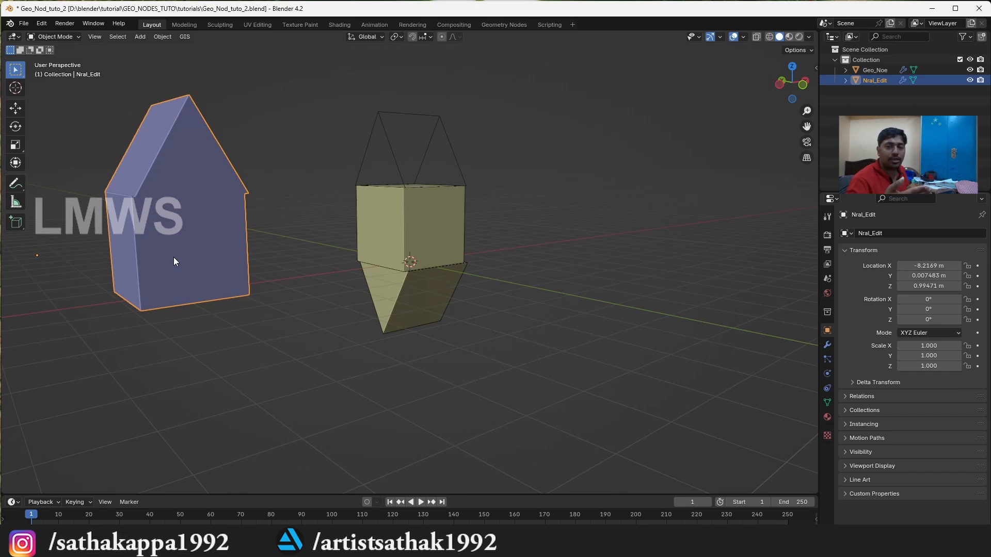
# Place the 3D cursor in the empty space between the two houses and add a cylinder mesh there.
pyautogui.hotkey('shift', 'a')
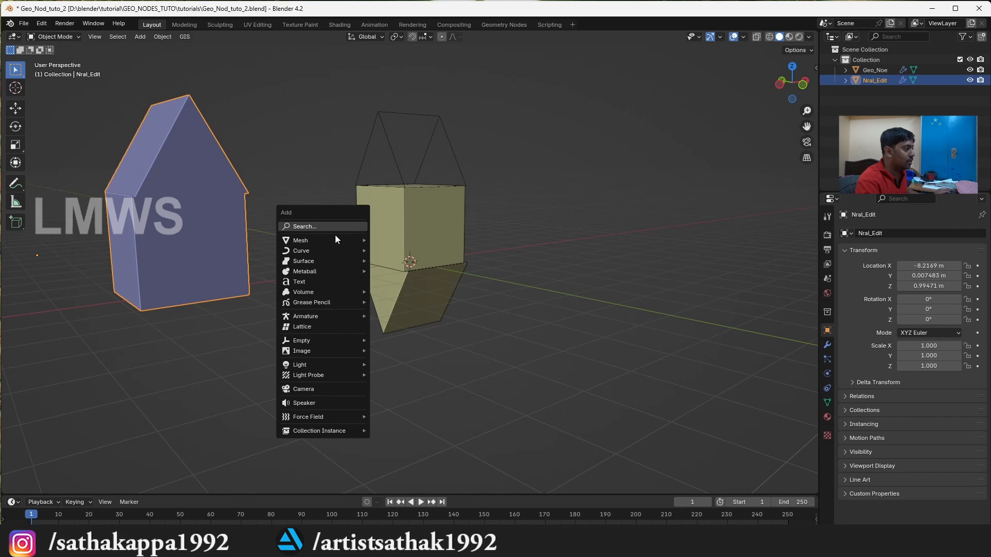
pyautogui.click(16, 90)
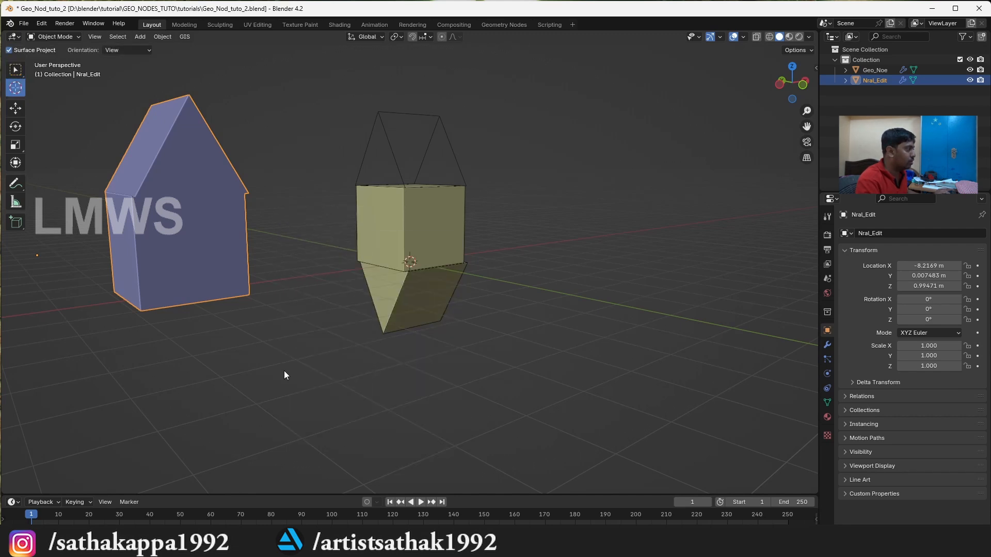
pyautogui.hotkey('shift', 'a')
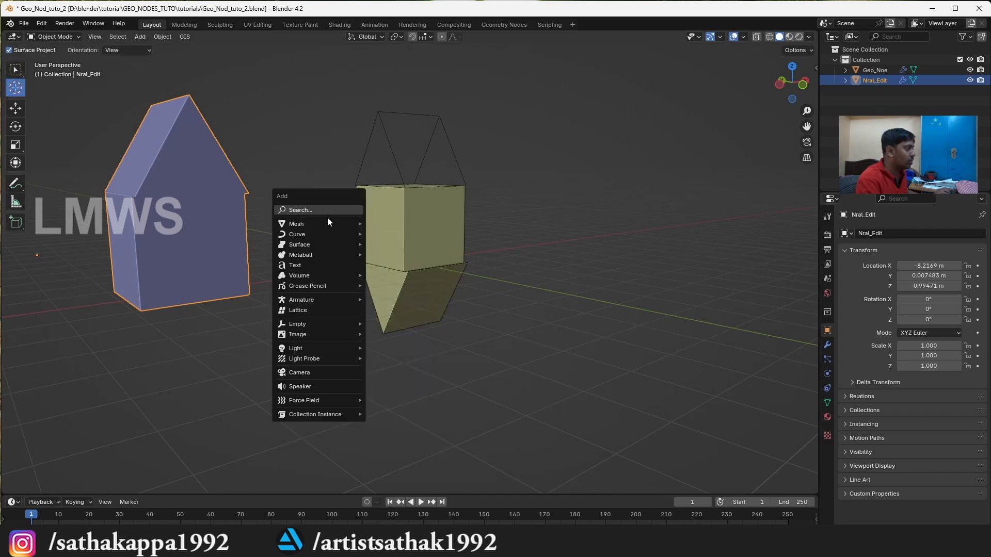
pyautogui.click(327, 216)
pyautogui.press('Escape')
pyautogui.hotkey('shift', 'a')
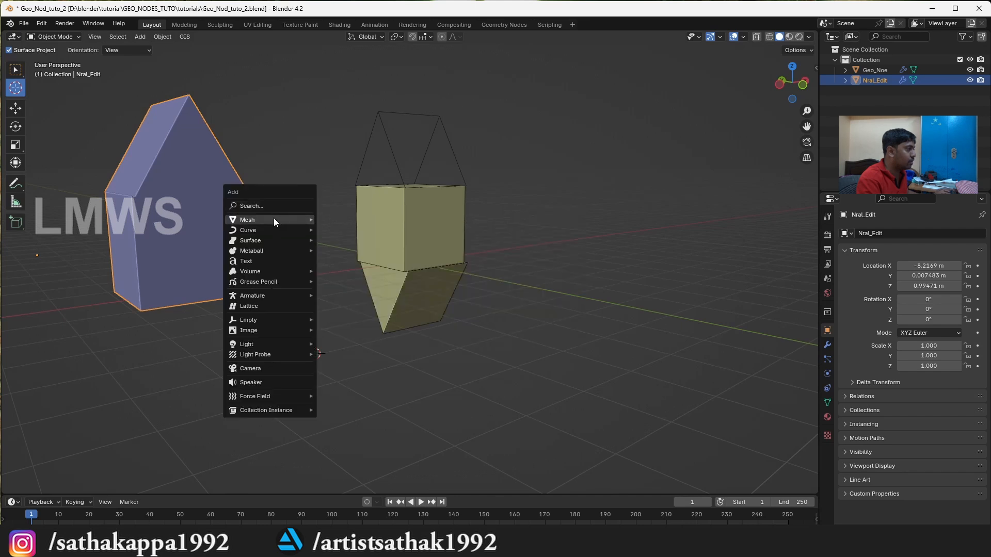
pyautogui.moveTo(275, 222)
pyautogui.click(370, 274)
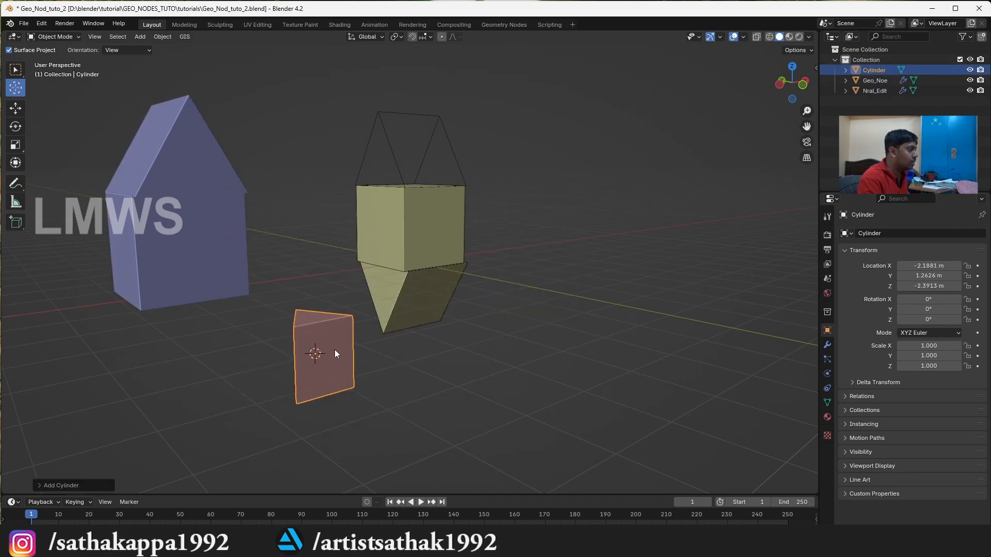
# Set the new cylinder's vertex count to 16.
pyautogui.click(56, 485)
pyautogui.click(144, 361)
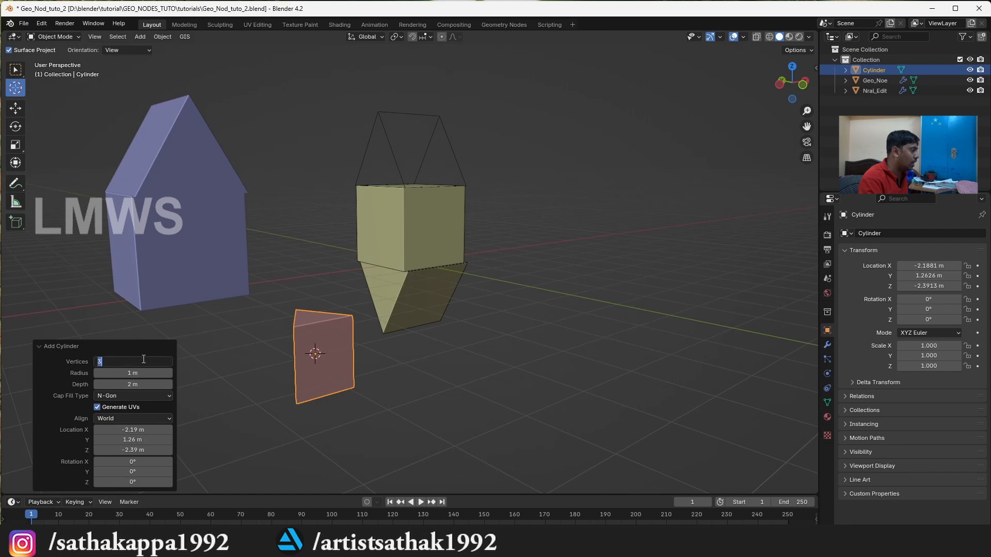
pyautogui.write('16')
pyautogui.press('Return')
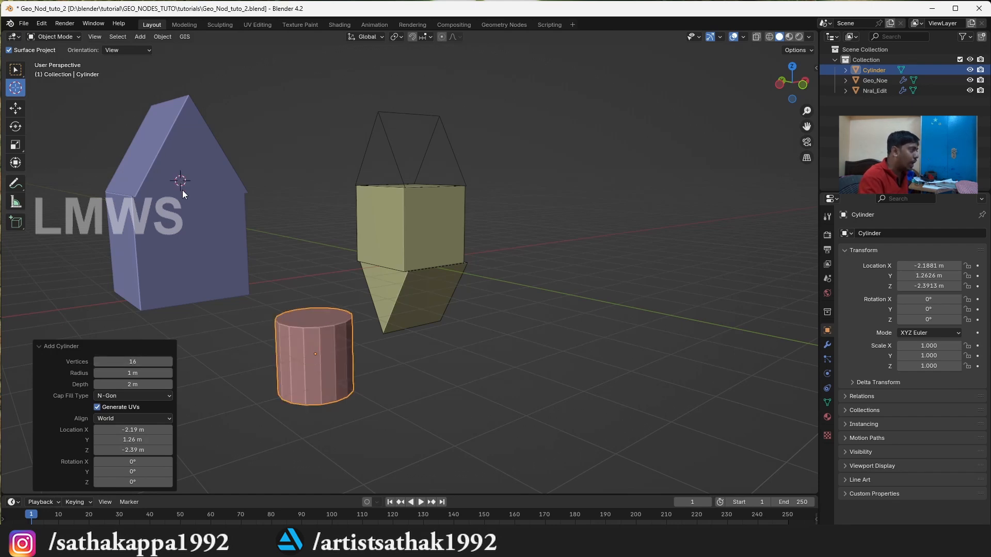
# Return to the Select tool and select the Geo_Noe house.
pyautogui.click(193, 165)
pyautogui.click(15, 69)
pyautogui.click(155, 140)
pyautogui.click(456, 235)
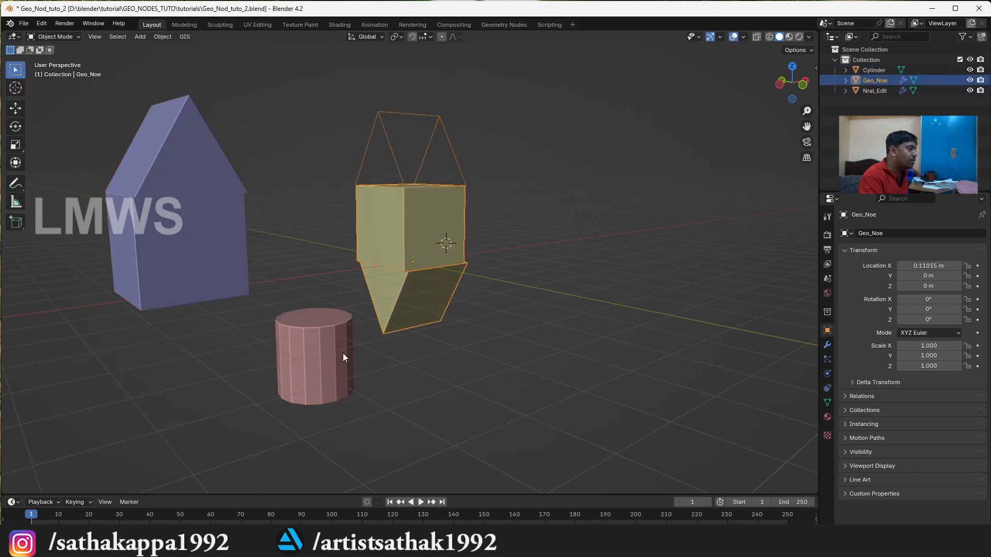
# Select the regular cylinder and look through the sidebar for its creation settings.
pyautogui.click(315, 385)
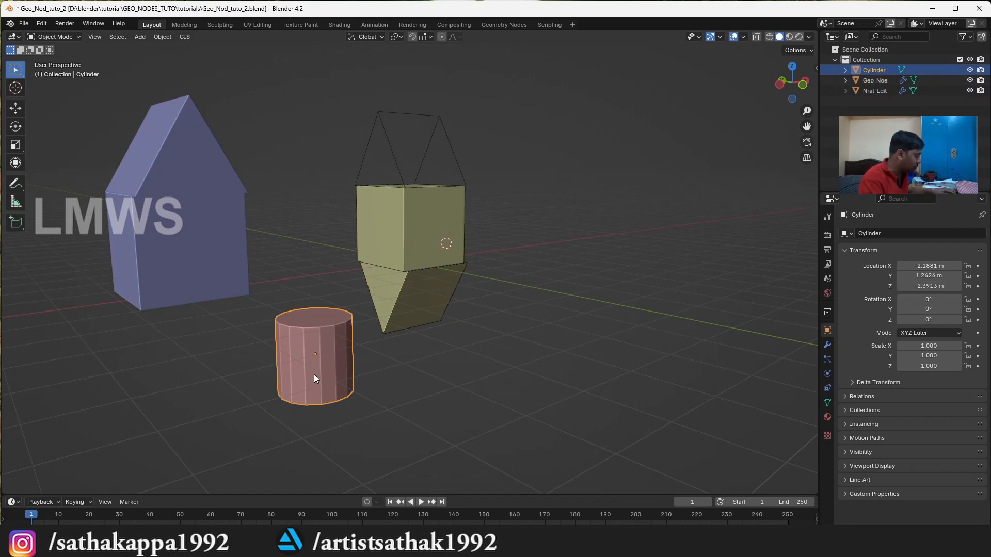
pyautogui.press('F3')
pyautogui.press('Escape')
pyautogui.press('n')
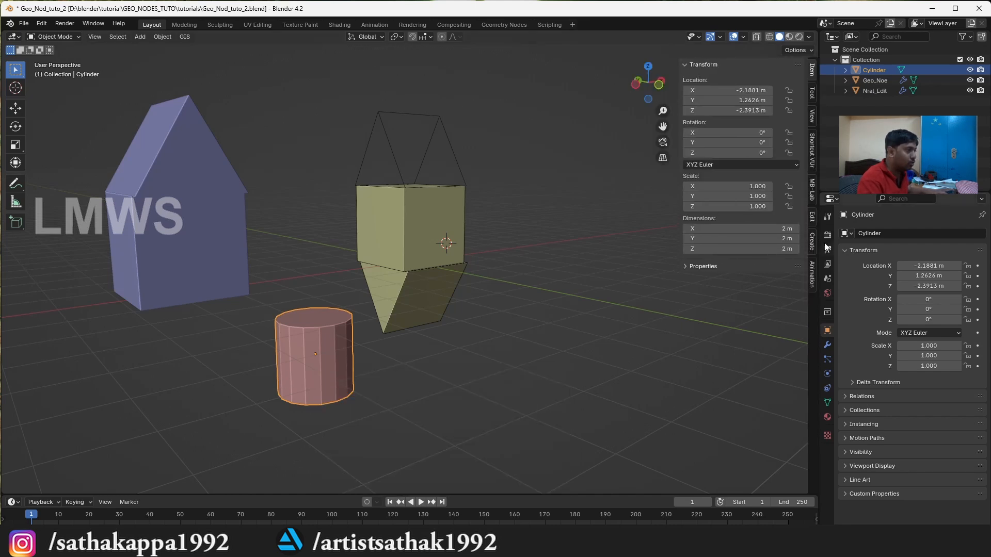
pyautogui.click(811, 219)
pyautogui.click(812, 188)
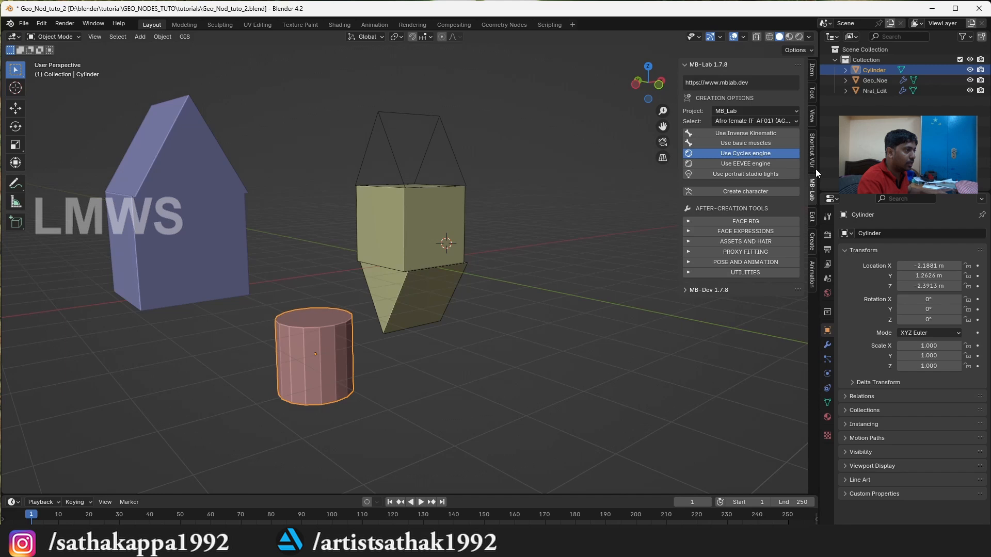
pyautogui.click(813, 114)
pyautogui.press('n')
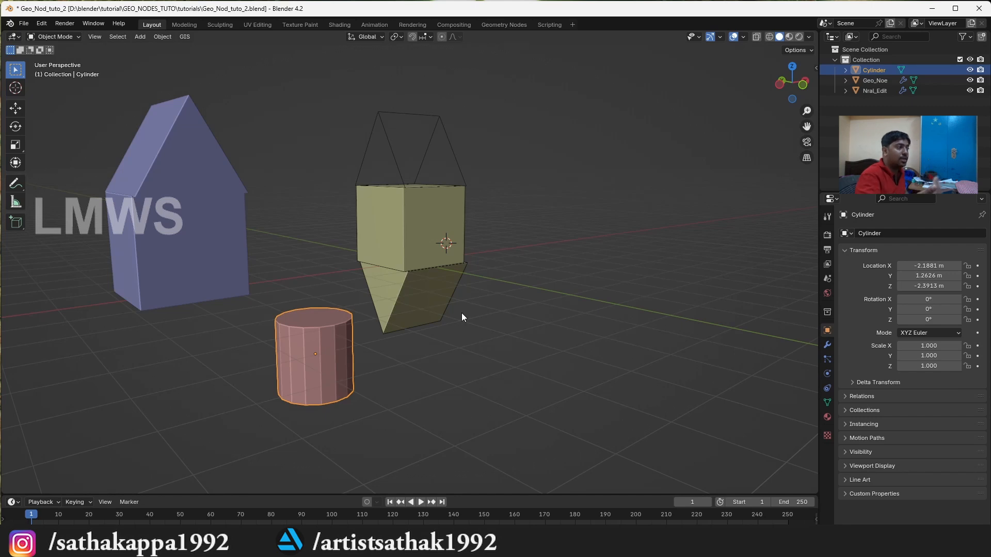
# Select the Geo_Noe house, examine its Cylinder node's settings in the Geometry Nodes workspace, and return to the Layout workspace.
pyautogui.click(431, 175)
pyautogui.click(502, 24)
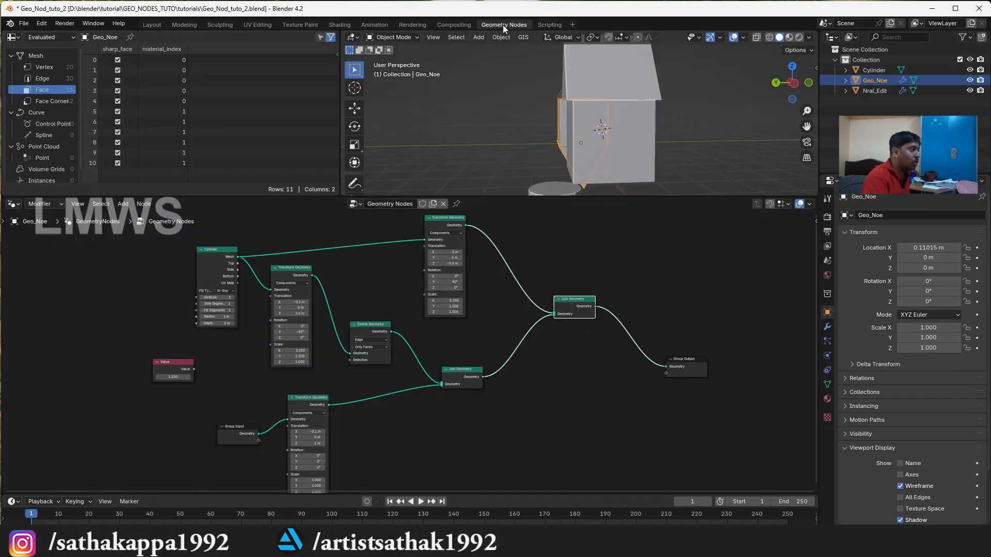
pyautogui.scroll(1, 203, 258)
pyautogui.moveTo(151, 258)
pyautogui.mouseDown()
pyautogui.moveTo(146, 281)
pyautogui.moveTo(150, 256)
pyautogui.mouseUp()
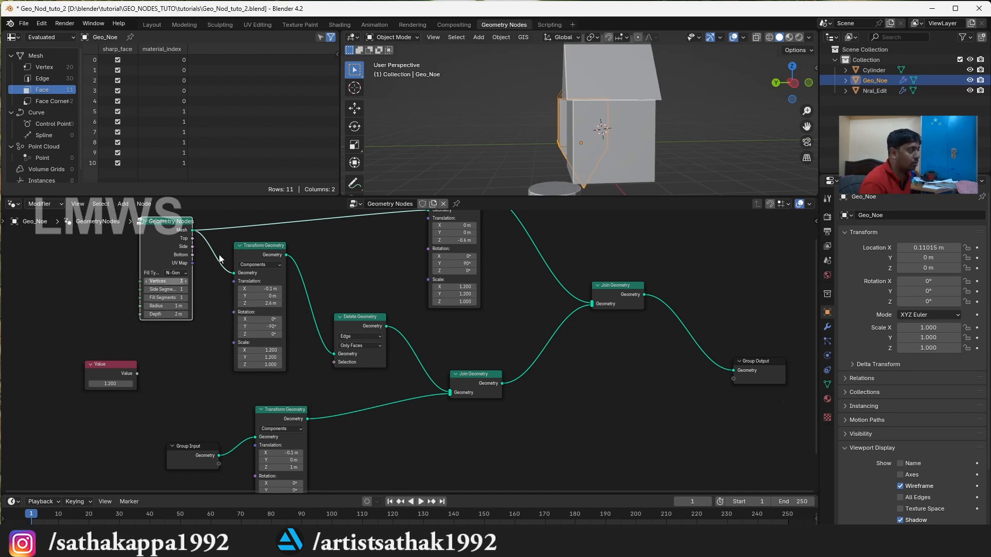
pyautogui.click(151, 25)
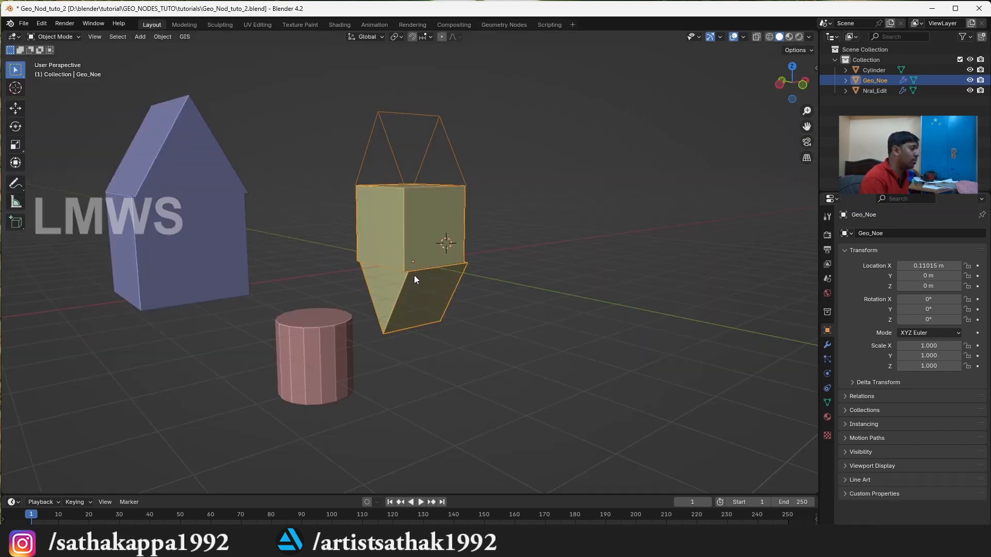
# Inspect the Geo_Noe house's underlying base mesh in Edit Mode from two sides and return to Object Mode.
pyautogui.click(237, 237)
pyautogui.click(420, 246)
pyautogui.press('Tab')
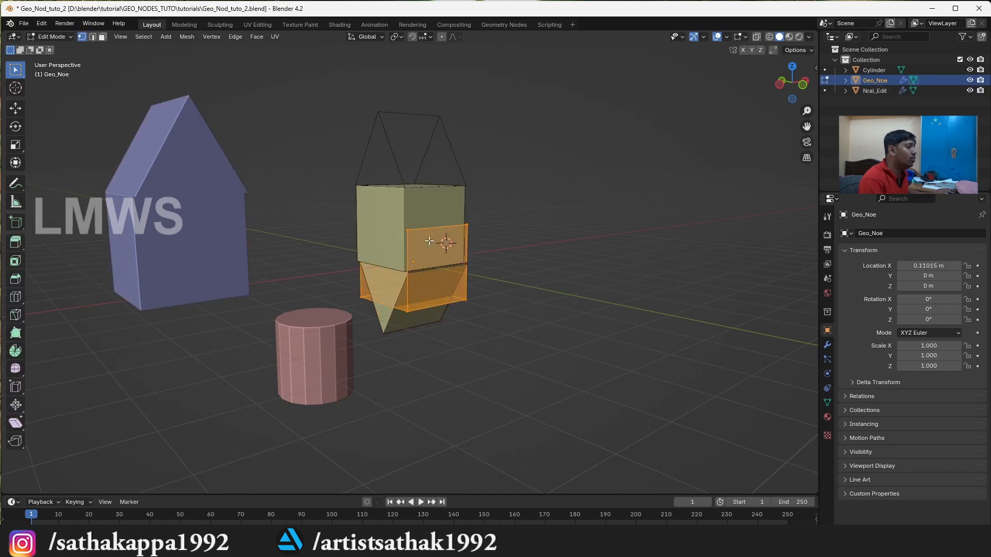
pyautogui.press('Tab')
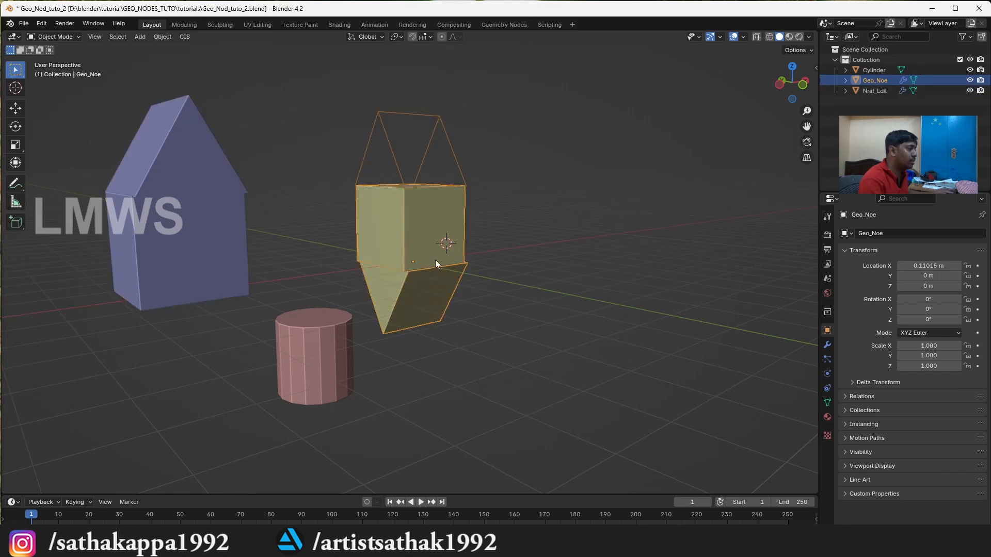
pyautogui.click(679, 156)
pyautogui.moveTo(808, 92); pyautogui.dragTo(694, 121)
pyautogui.click(422, 232)
pyautogui.scroll(3, 422, 233)
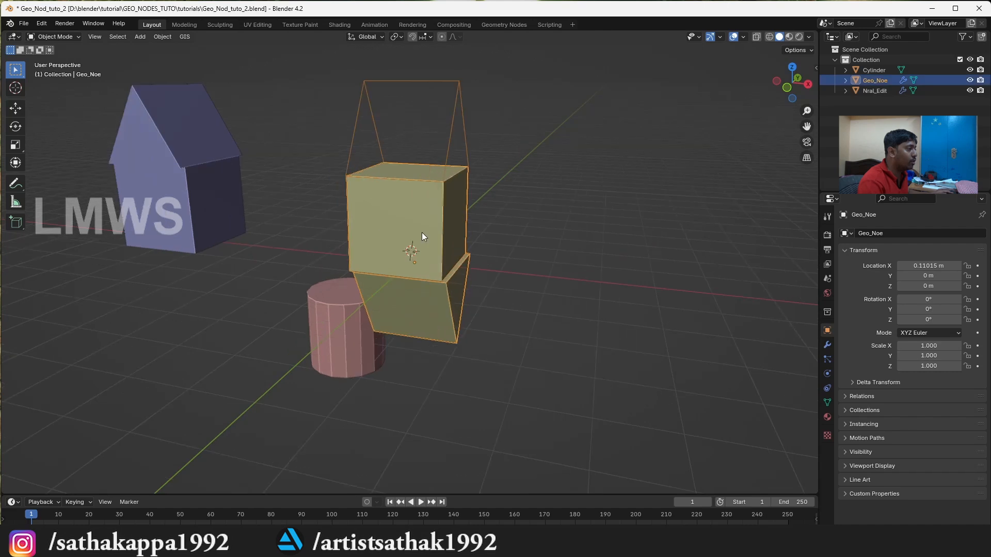
pyautogui.press('Tab')
pyautogui.scroll(-2, 423, 233)
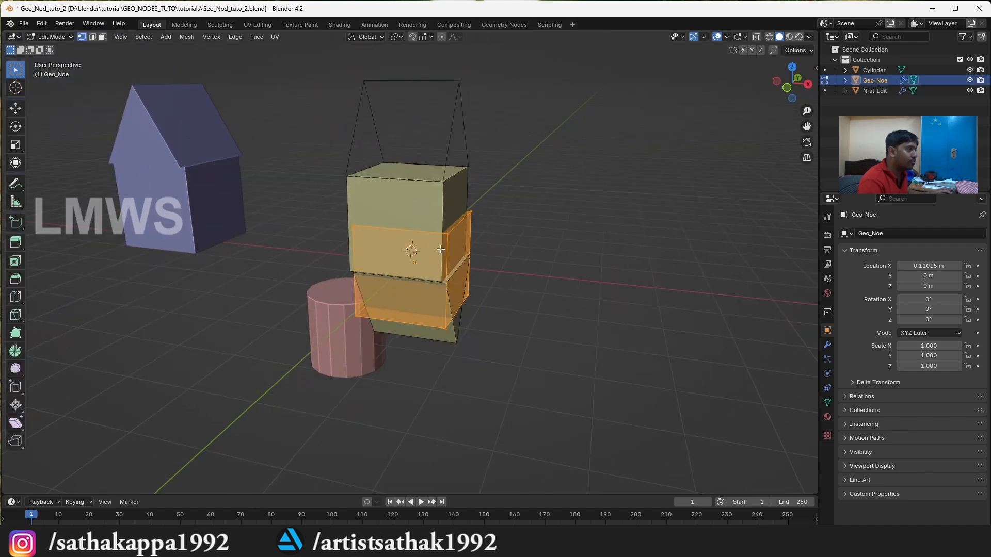
pyautogui.hotkey('alt', 'a')
pyautogui.press('Tab')
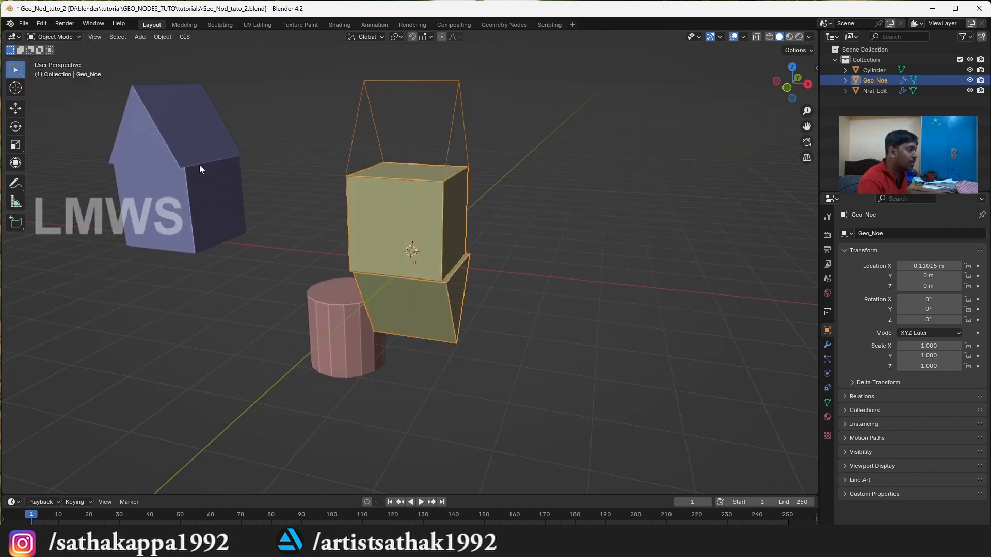
# Select the linked wall mesh of the Nral_Edit house in Edit Mode and try rotating it about Z.
pyautogui.click(196, 214)
pyautogui.press('Tab')
pyautogui.press('l')
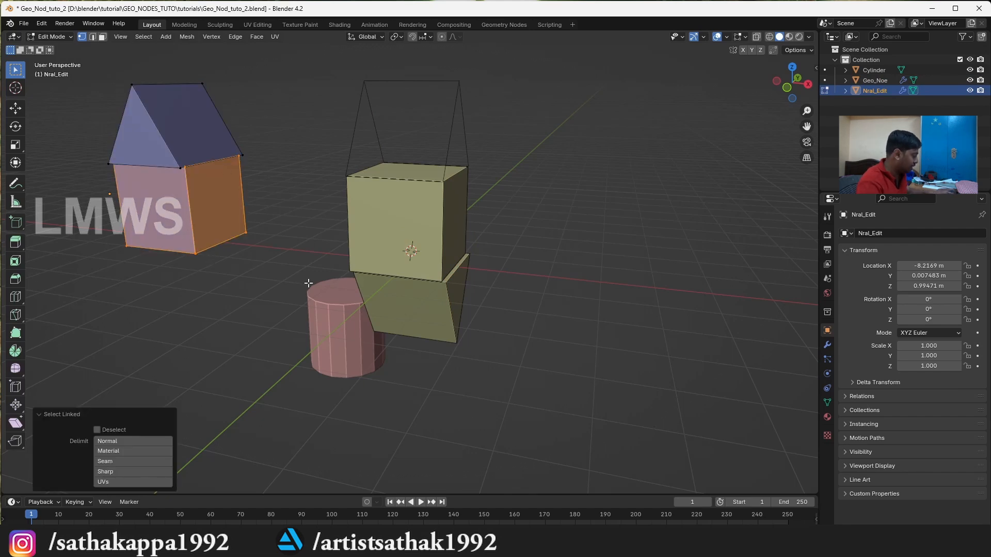
pyautogui.press('r')
pyautogui.press('z')
pyautogui.press('Escape')
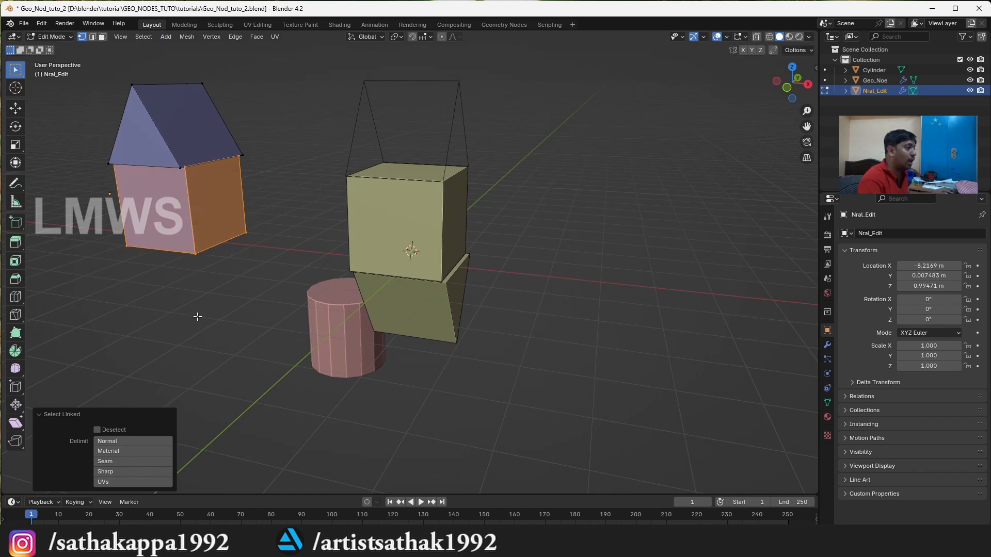
# Try rotating the whole Nral_Edit house about the Z axis in Object Mode.
pyautogui.press('Tab')
pyautogui.press('r')
pyautogui.press('z')
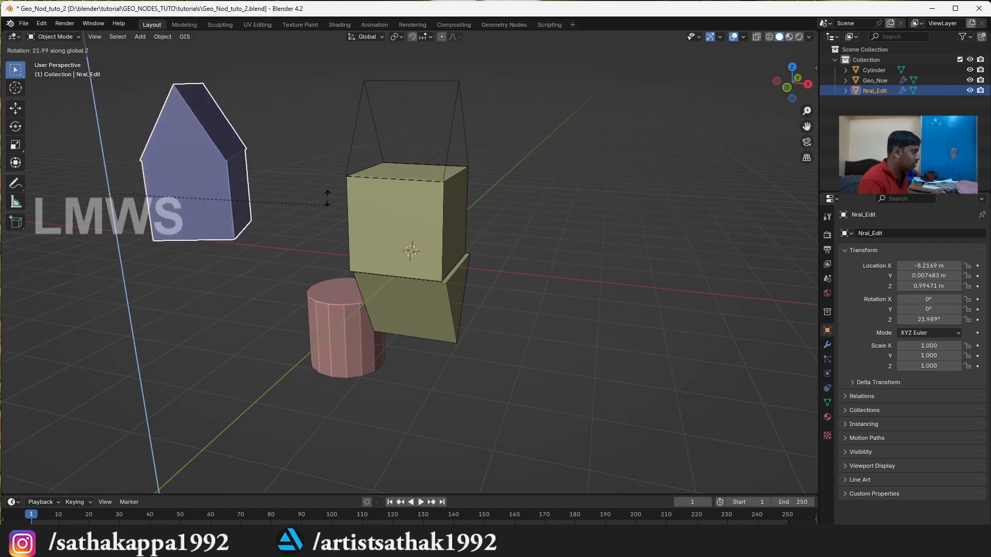
pyautogui.press('Escape')
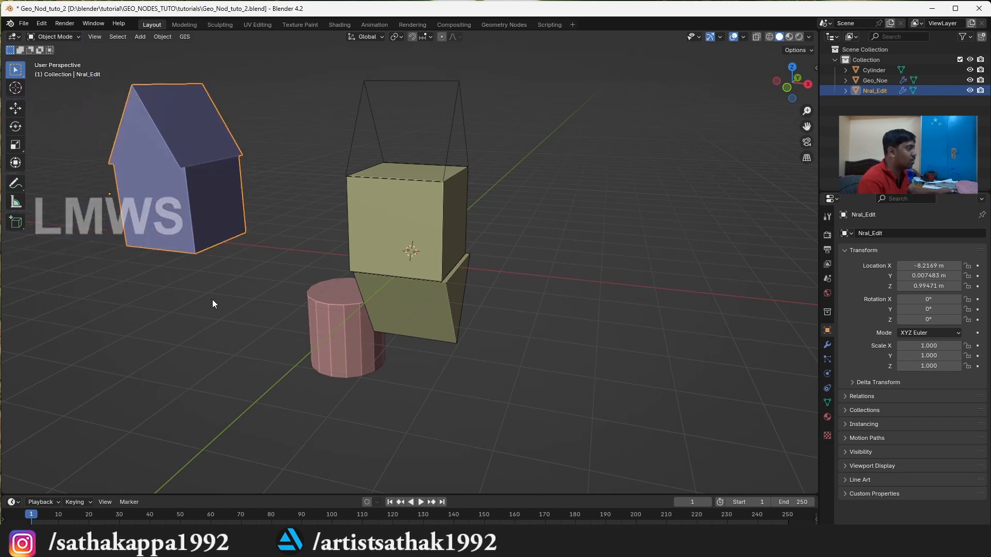
# Move the Geo_Noe house about 4.43 m along X and add a 2 m cube at the 3D cursor.
pyautogui.click(373, 229)
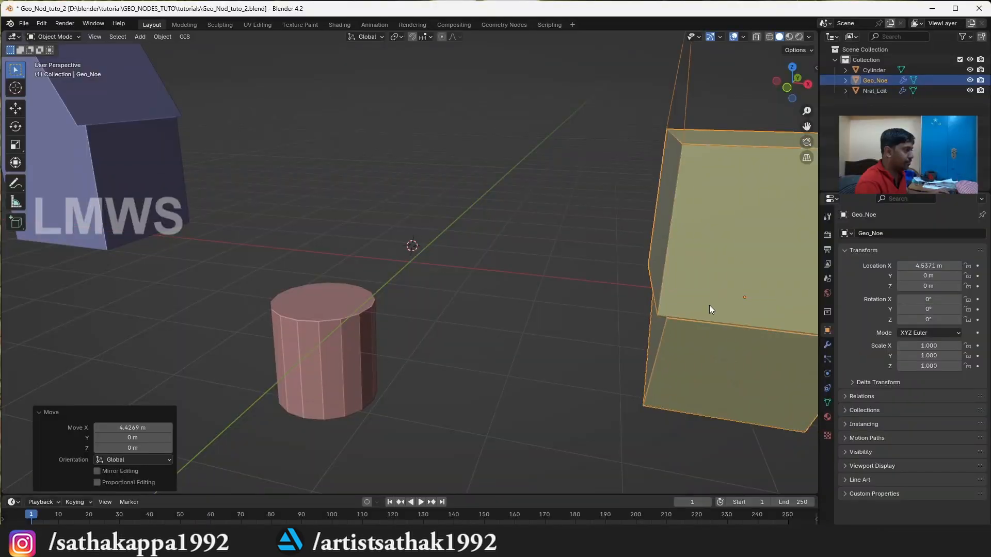
pyautogui.hotkey('shift', 'a')
pyautogui.moveTo(676, 250)
pyautogui.click(720, 261)
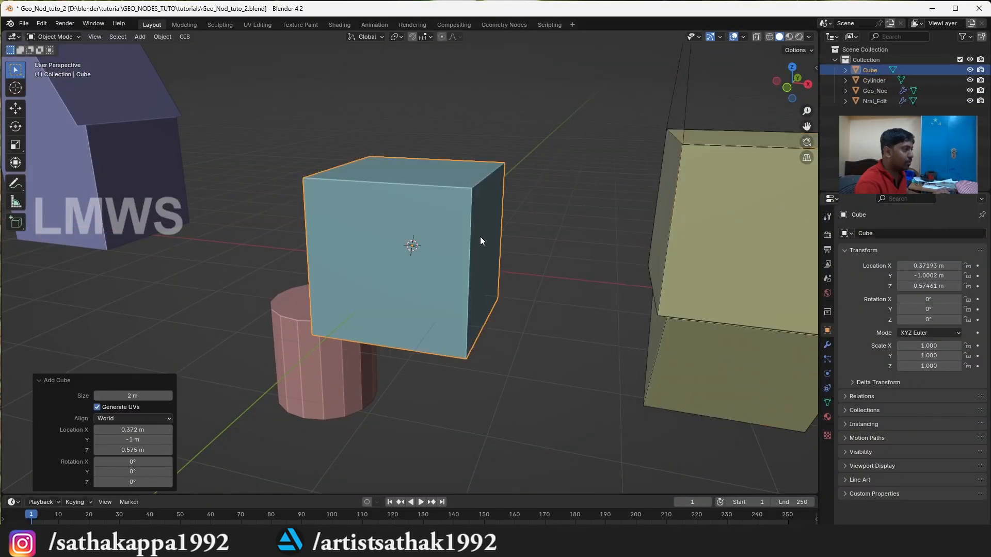
pyautogui.click(577, 224)
# Move the cylinder away from the cube to about X -5.87 m, Y 0 m, Z -2.42 m.
pyautogui.click(310, 370)
pyautogui.press('g')
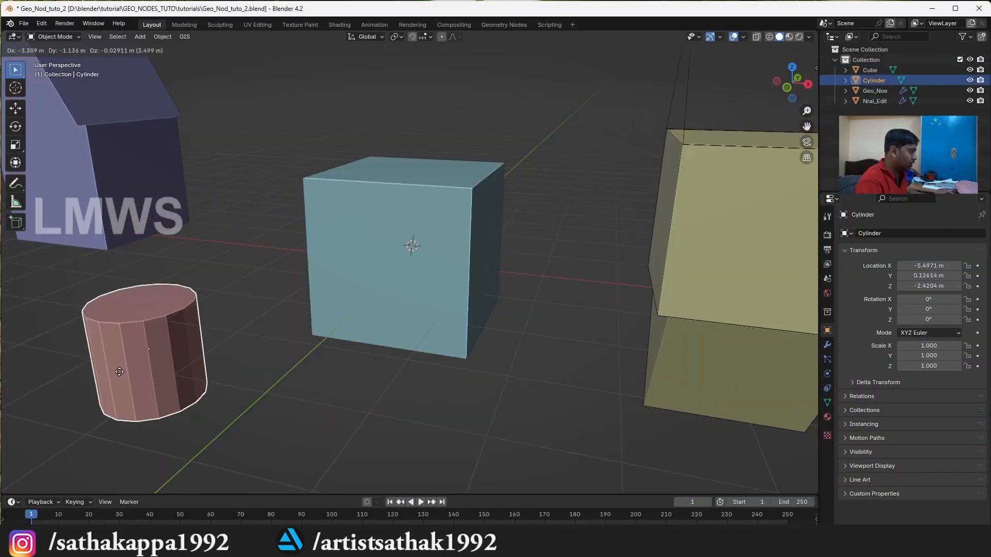
pyautogui.click(99, 371)
# Select the new cube between the two houses and examine it from another side.
pyautogui.click(476, 265)
pyautogui.moveTo(467, 268); pyautogui.dragTo(503, 278, button='middle')
pyautogui.scroll(1, 503, 277)
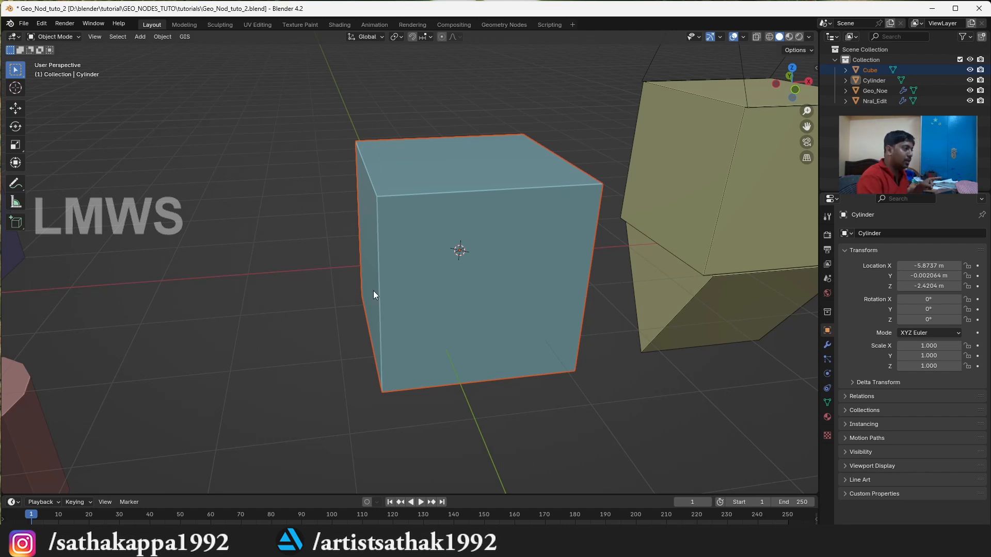
pyautogui.click(579, 282)
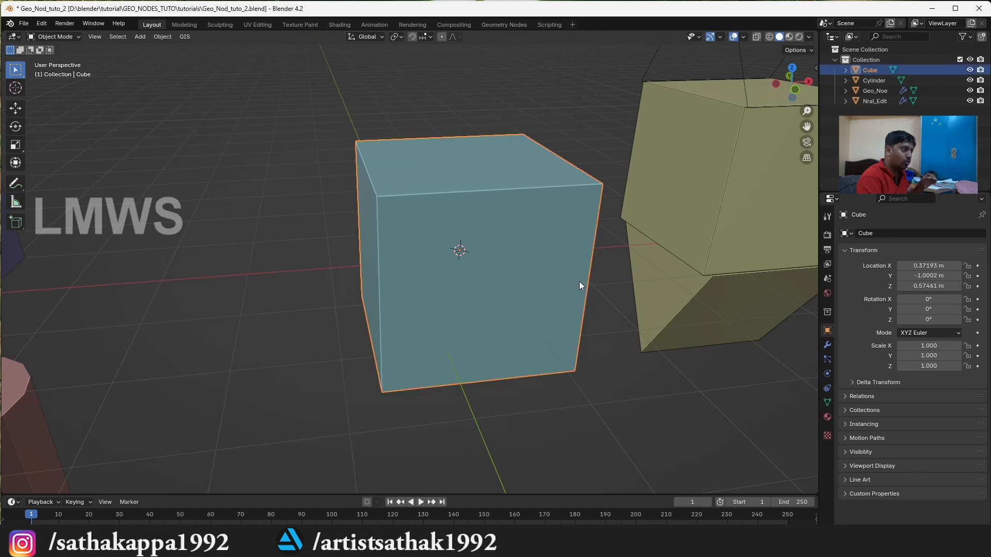